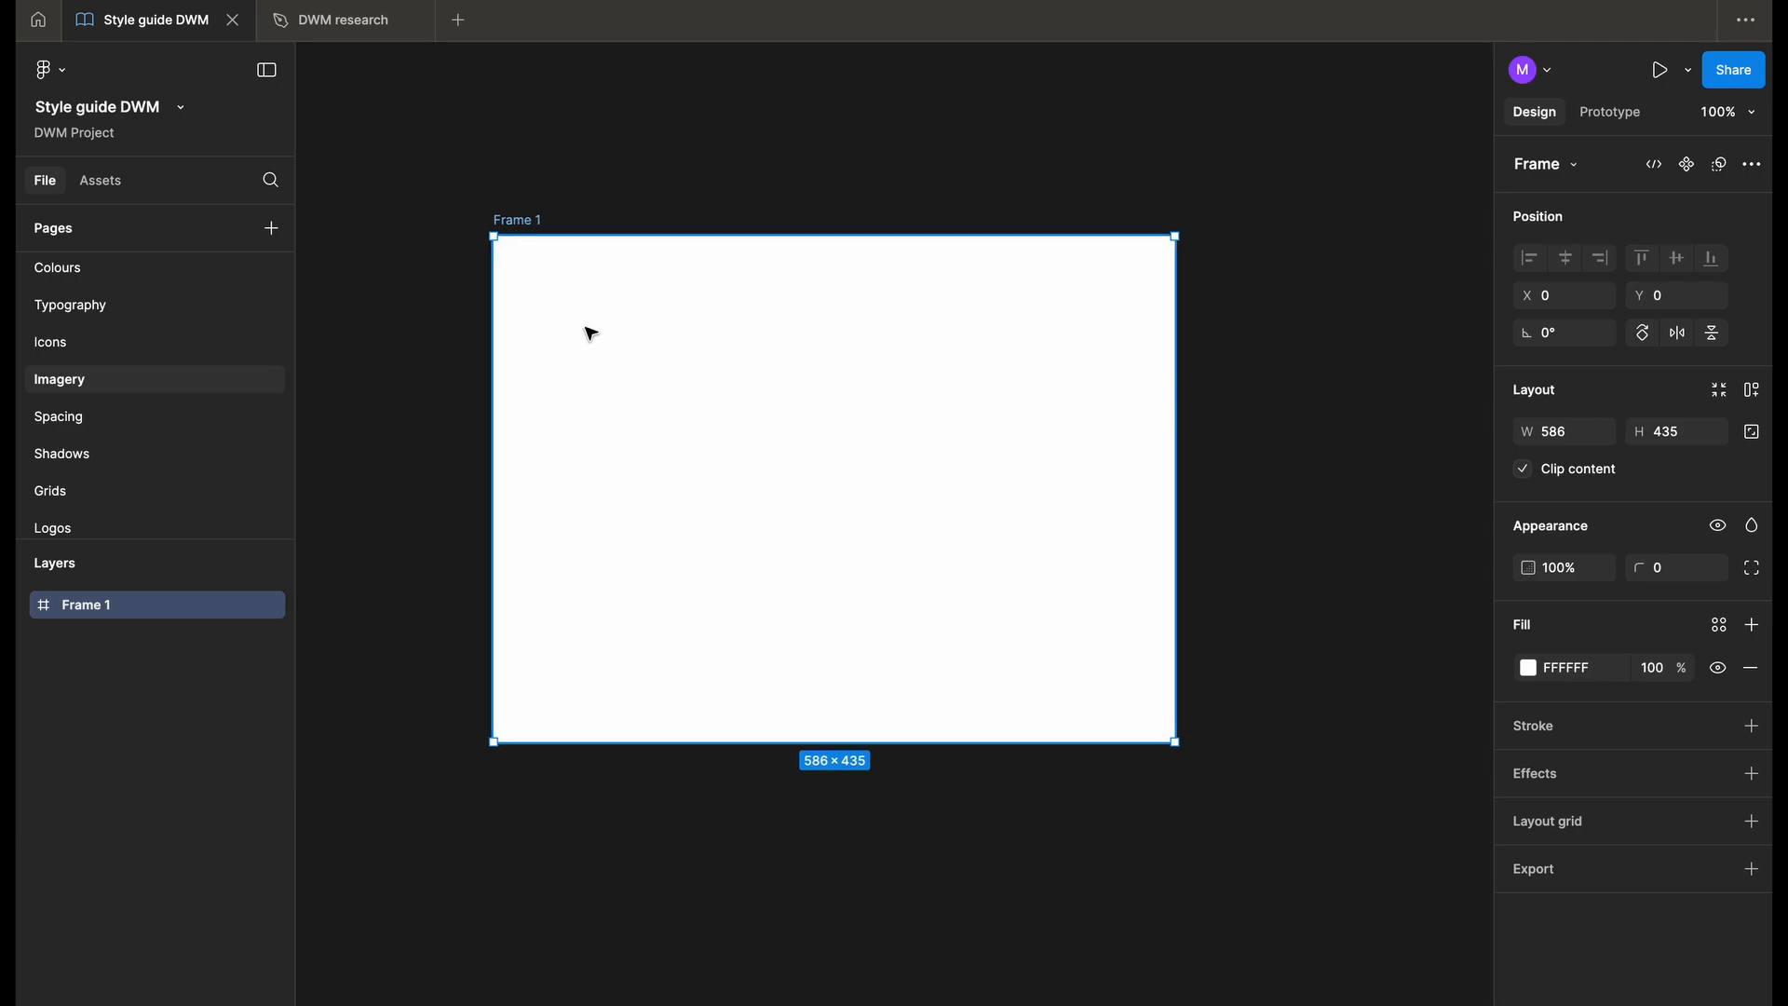
- Add a text layer near the upper-left corner of Frame 1 and paste the copied "Best Practices for Imagery" list into it
{"action": "key", "text": "t"}
{"action": "left_click", "coordinate": [532, 315]}
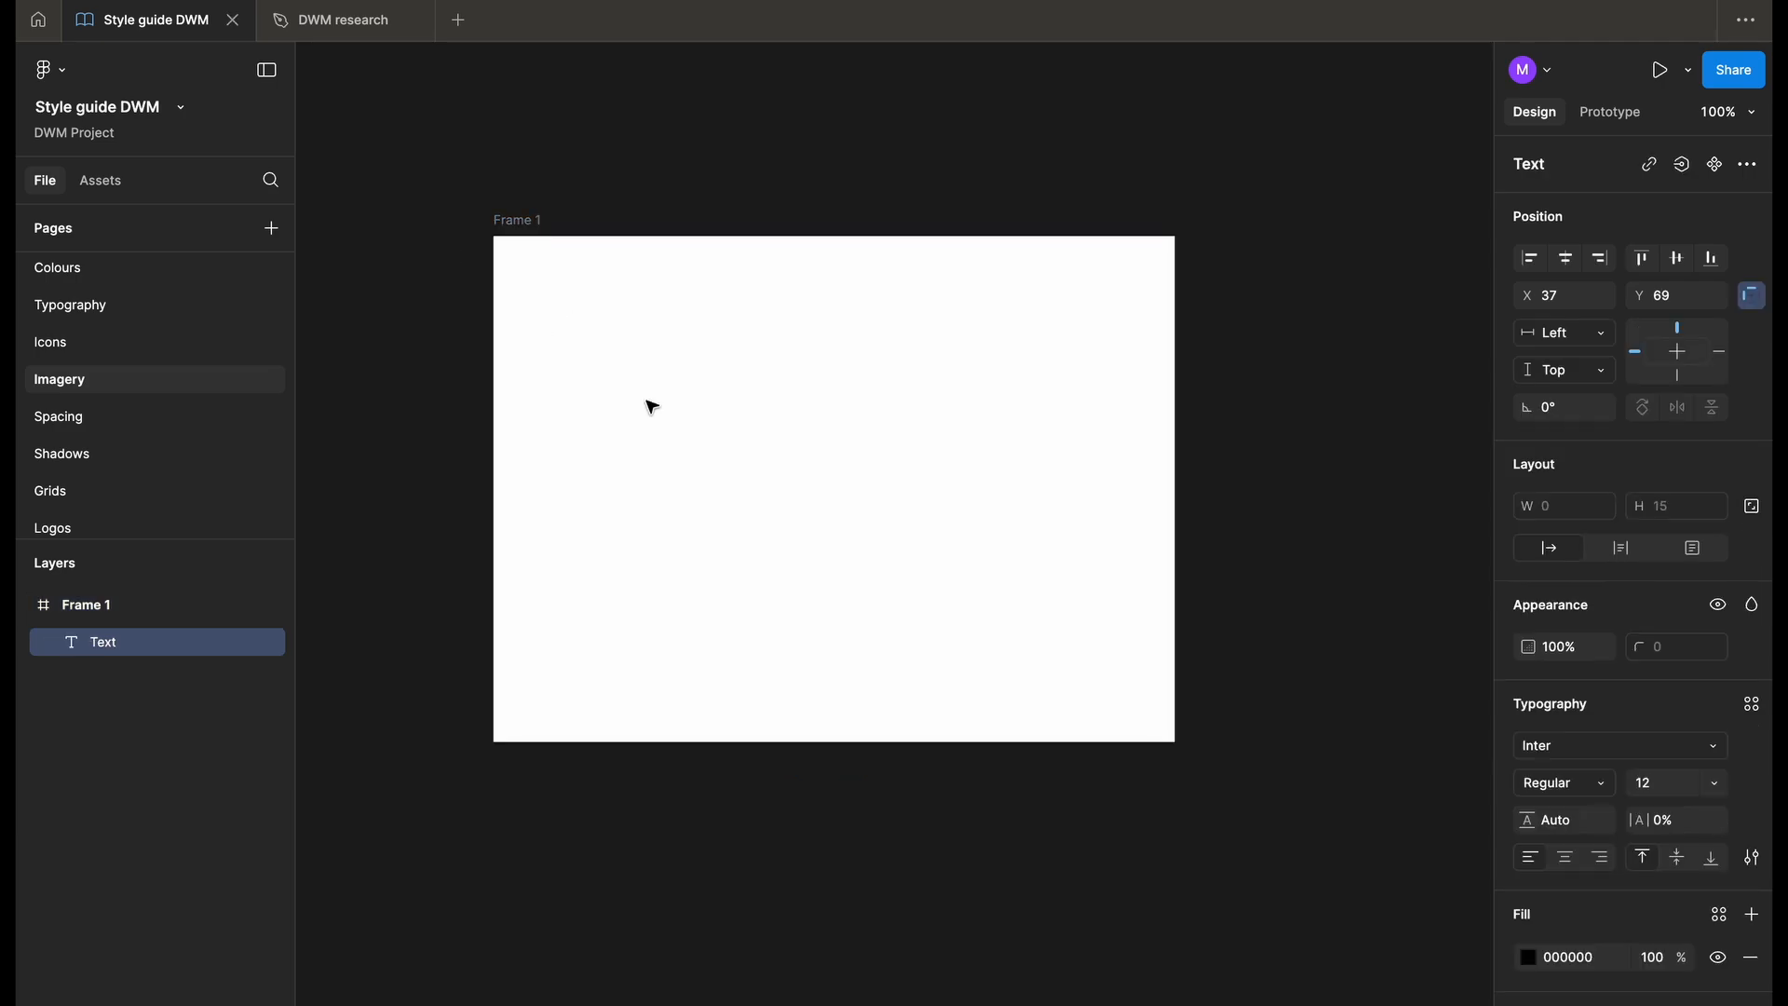
{"action": "key", "text": "ctrl+v"}
{"action": "key", "text": "Escape"}
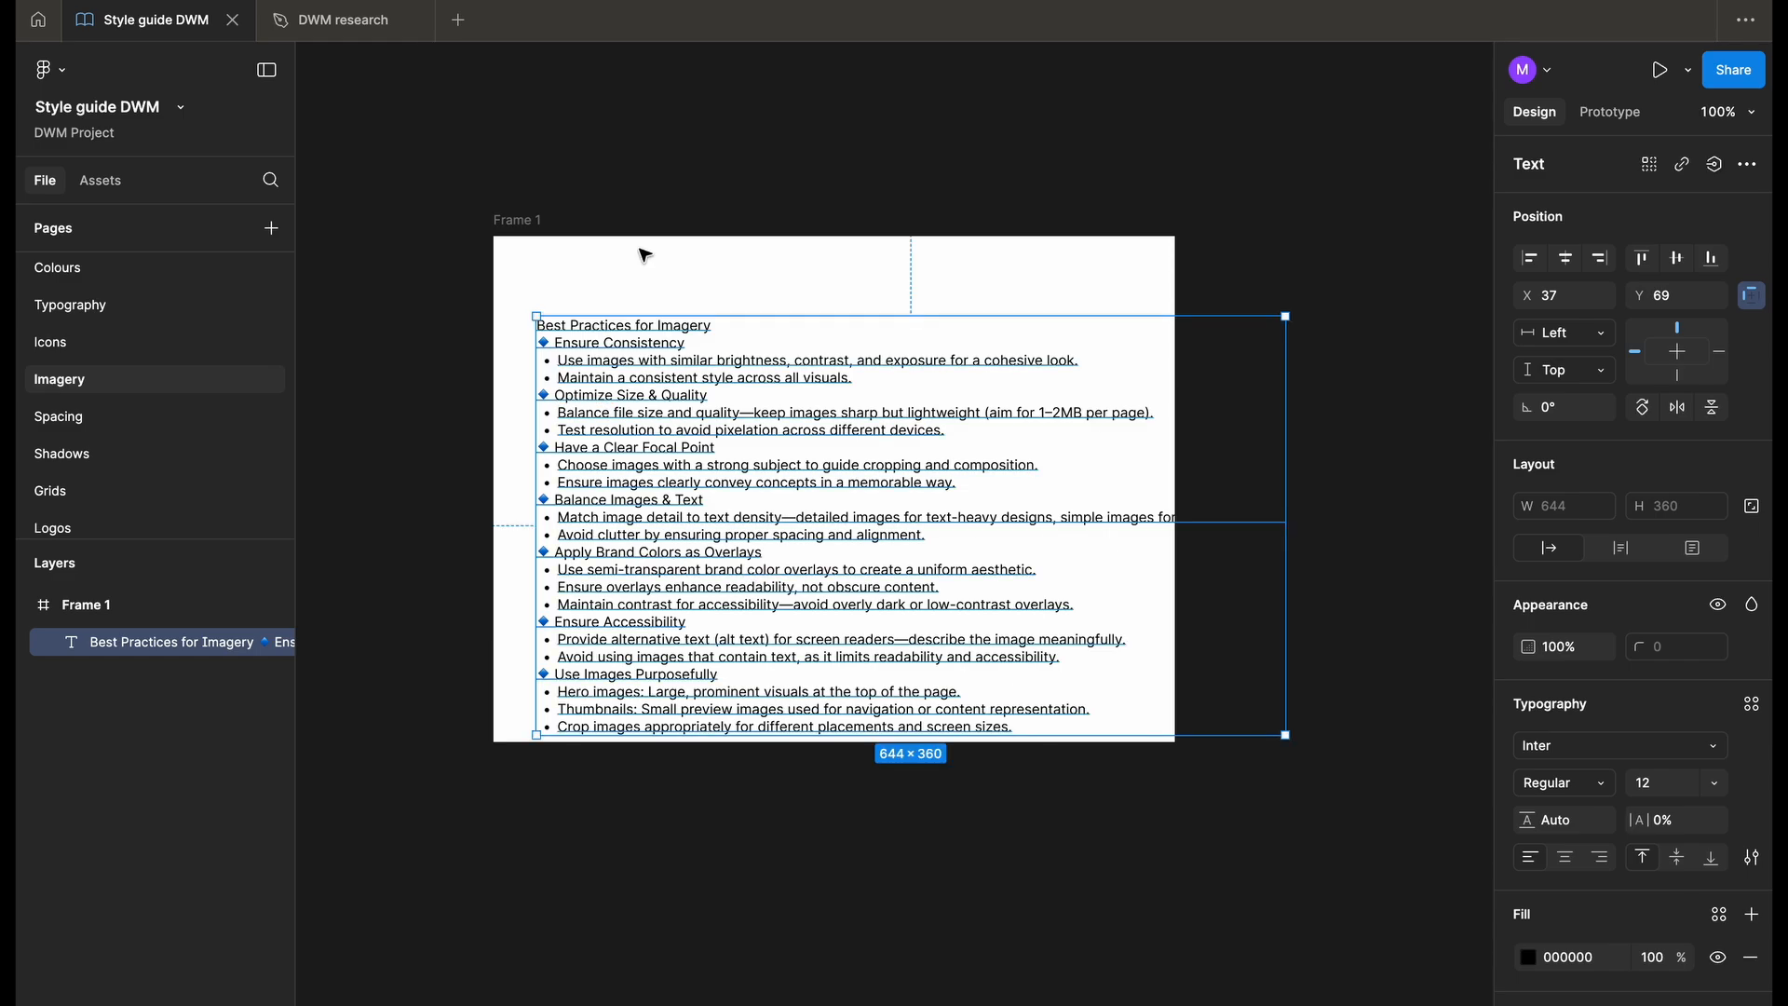
- Move the pasted text to about X 22, Y 26 and widen Frame 1 to about 742
{"action": "left_click_drag", "start_coordinate": [665, 388], "coordinate": [649, 342]}
{"action": "left_click", "coordinate": [518, 220]}
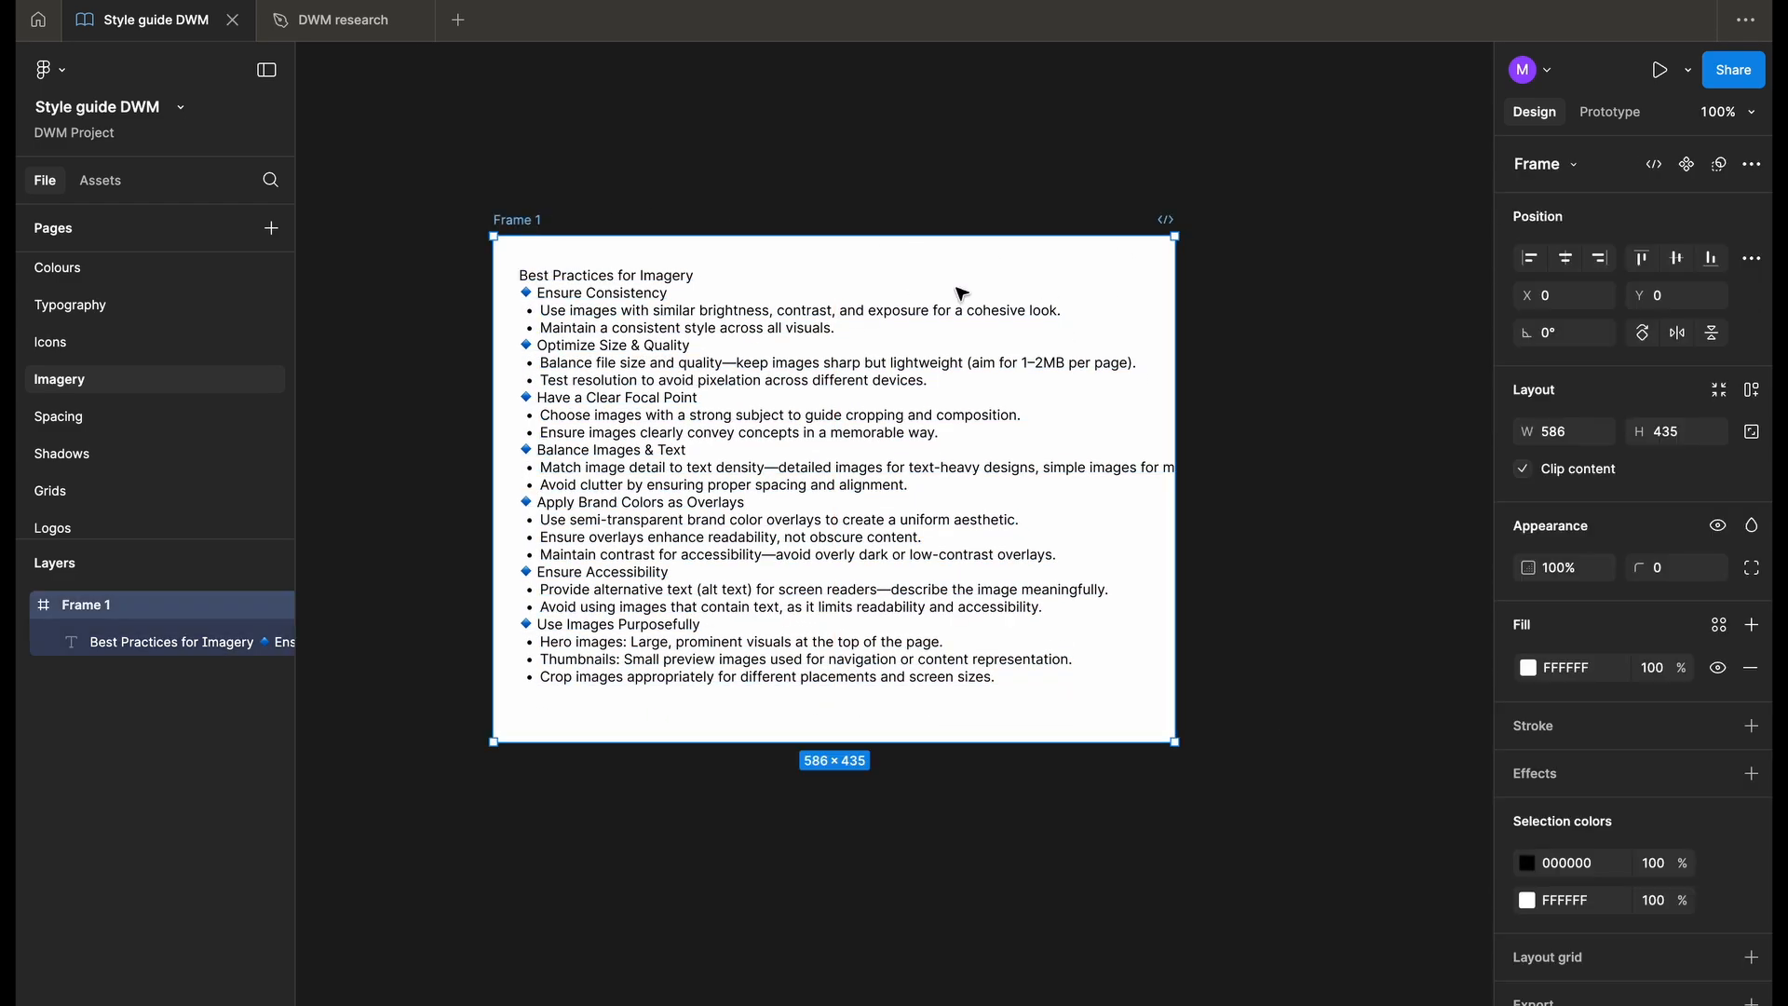
{"action": "left_click_drag", "start_coordinate": [1176, 291], "coordinate": [1356, 315]}
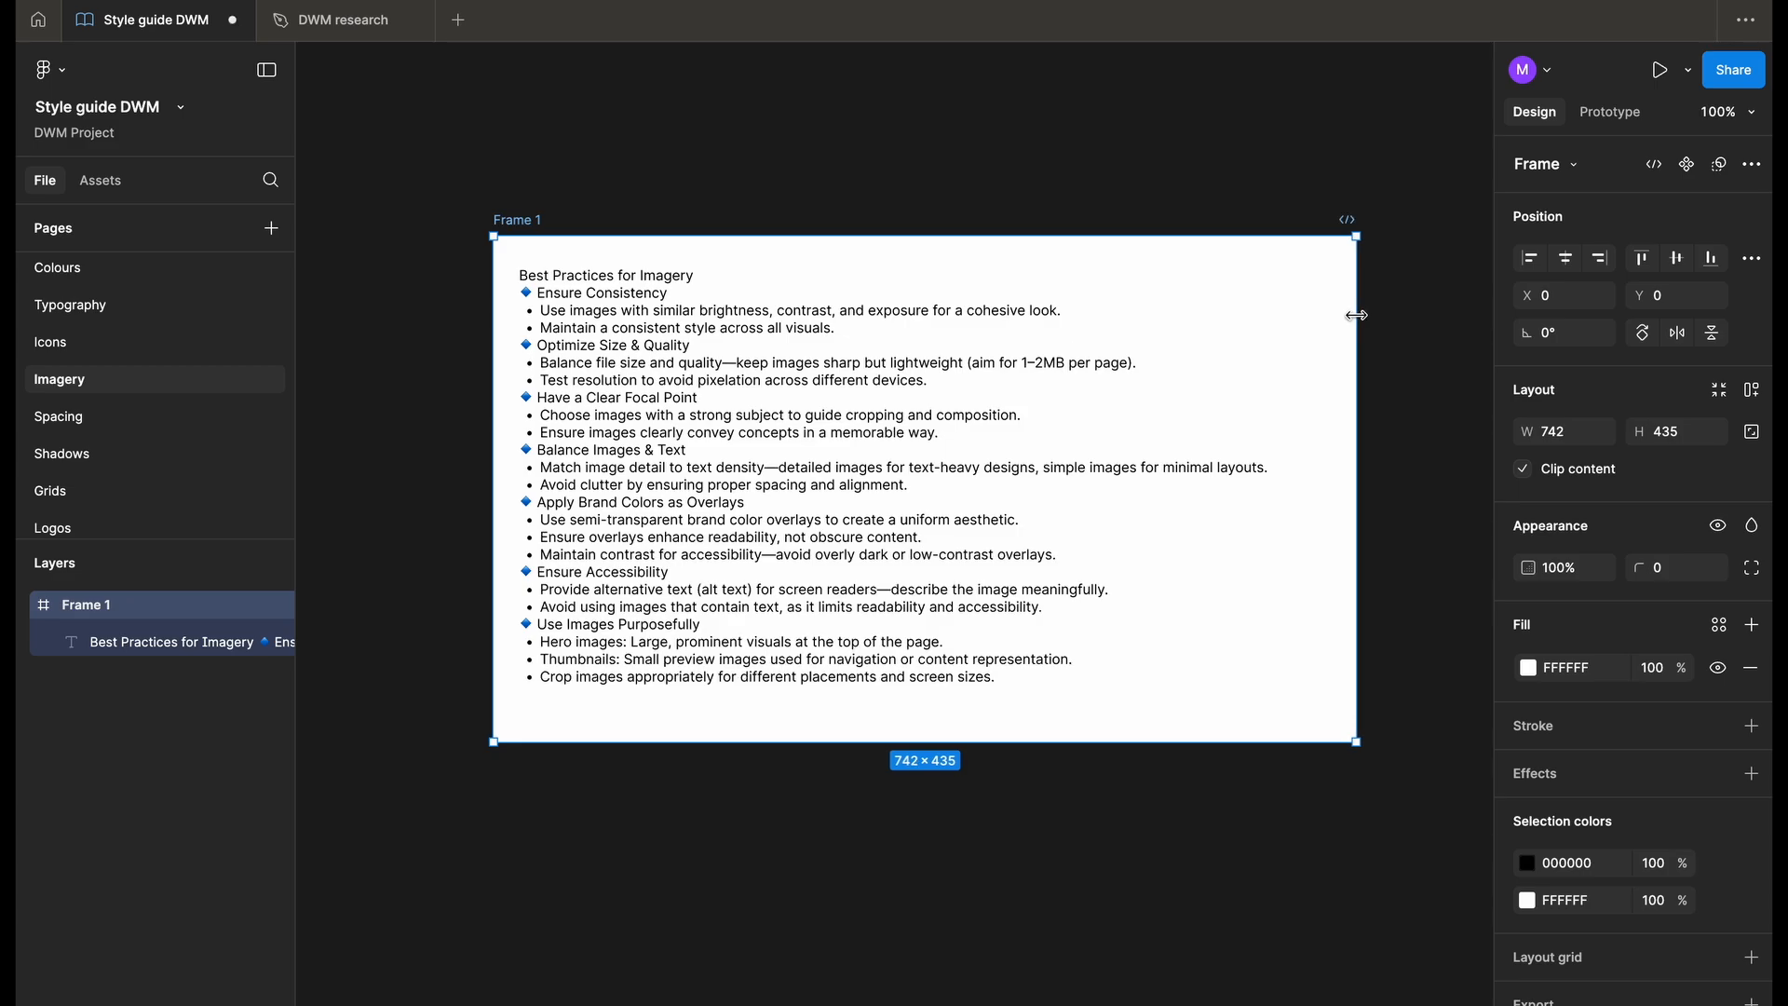
- Switch to the browser to view the NN, Material Design and GOV.UK imagery guidance pages, and return to the style guide file
{"action": "key", "text": "ctrl+Right"}
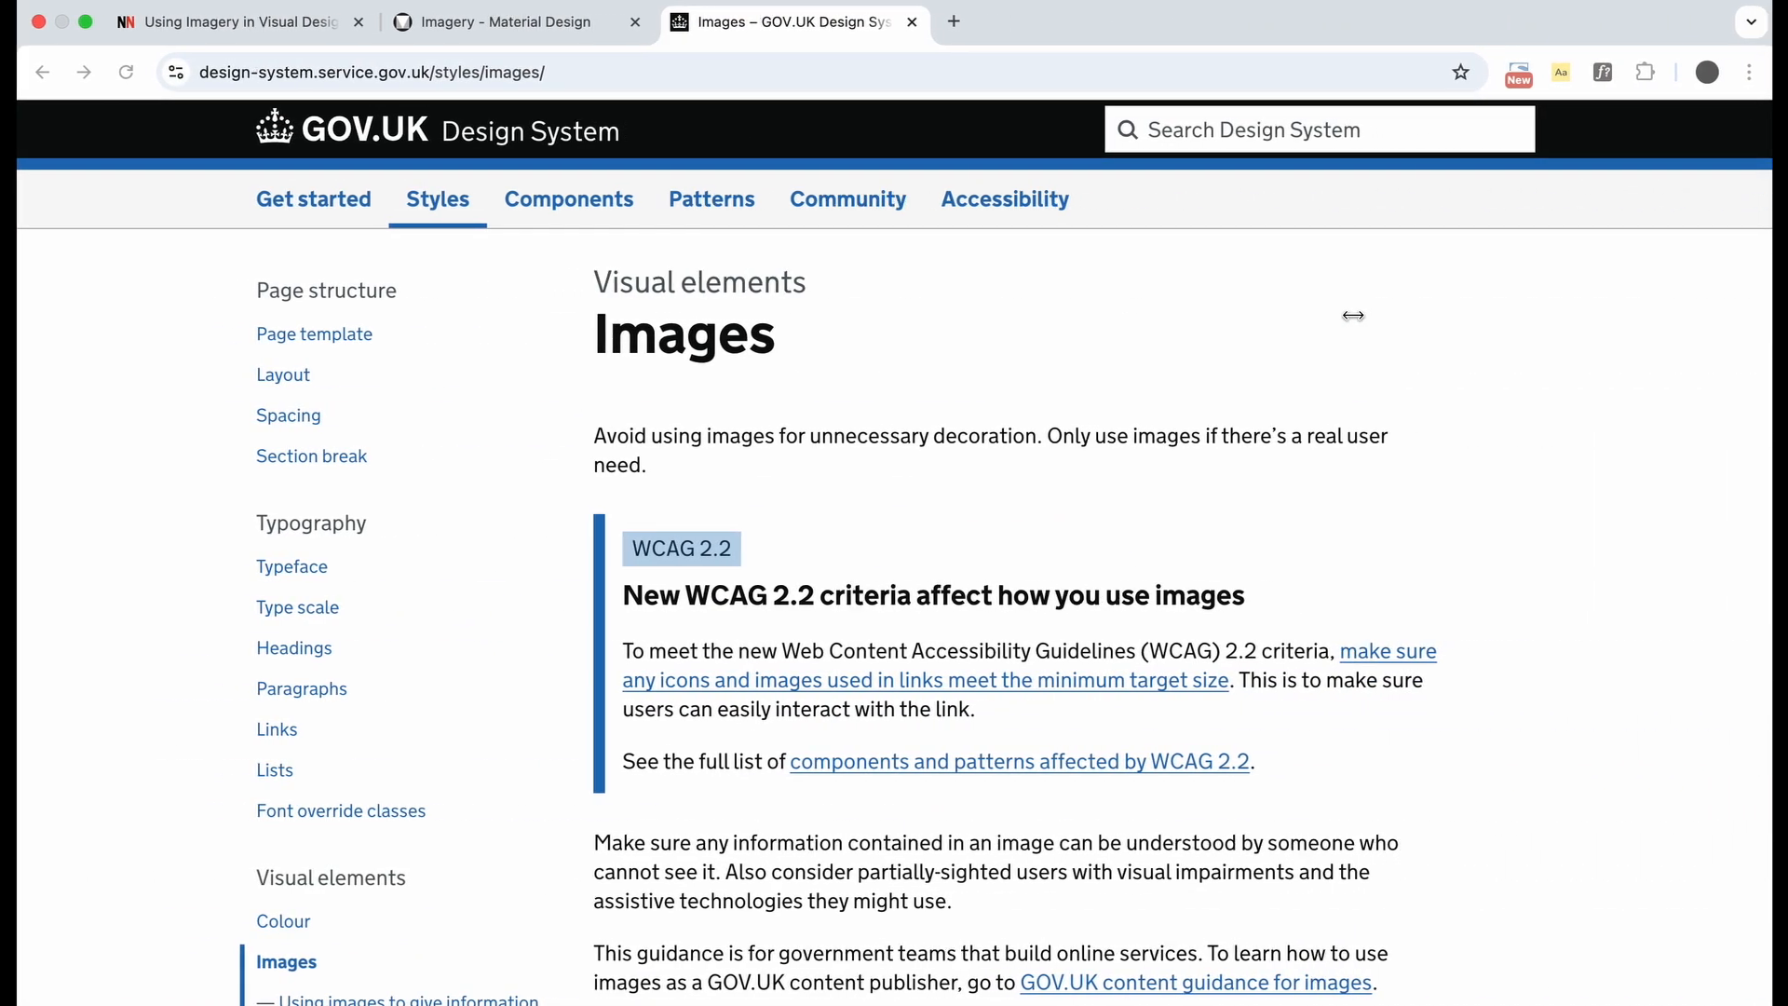
{"action": "left_click", "coordinate": [260, 28]}
{"action": "left_click", "coordinate": [501, 26]}
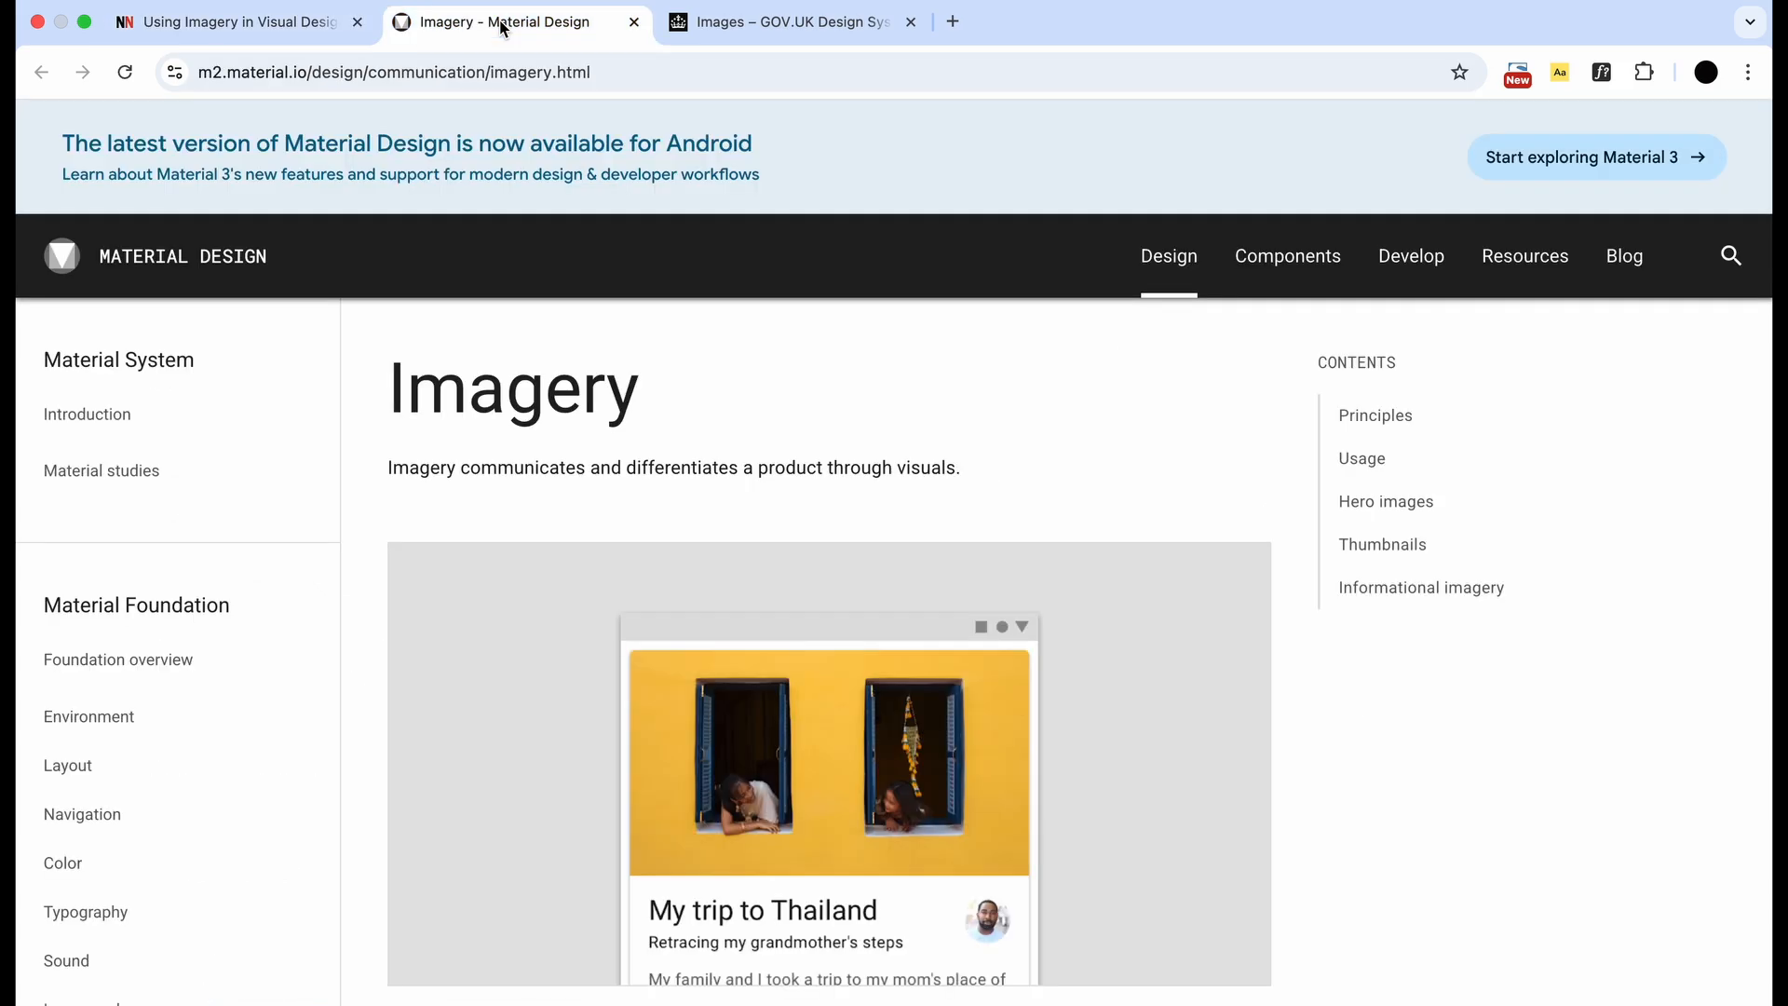
{"action": "left_click", "coordinate": [767, 28]}
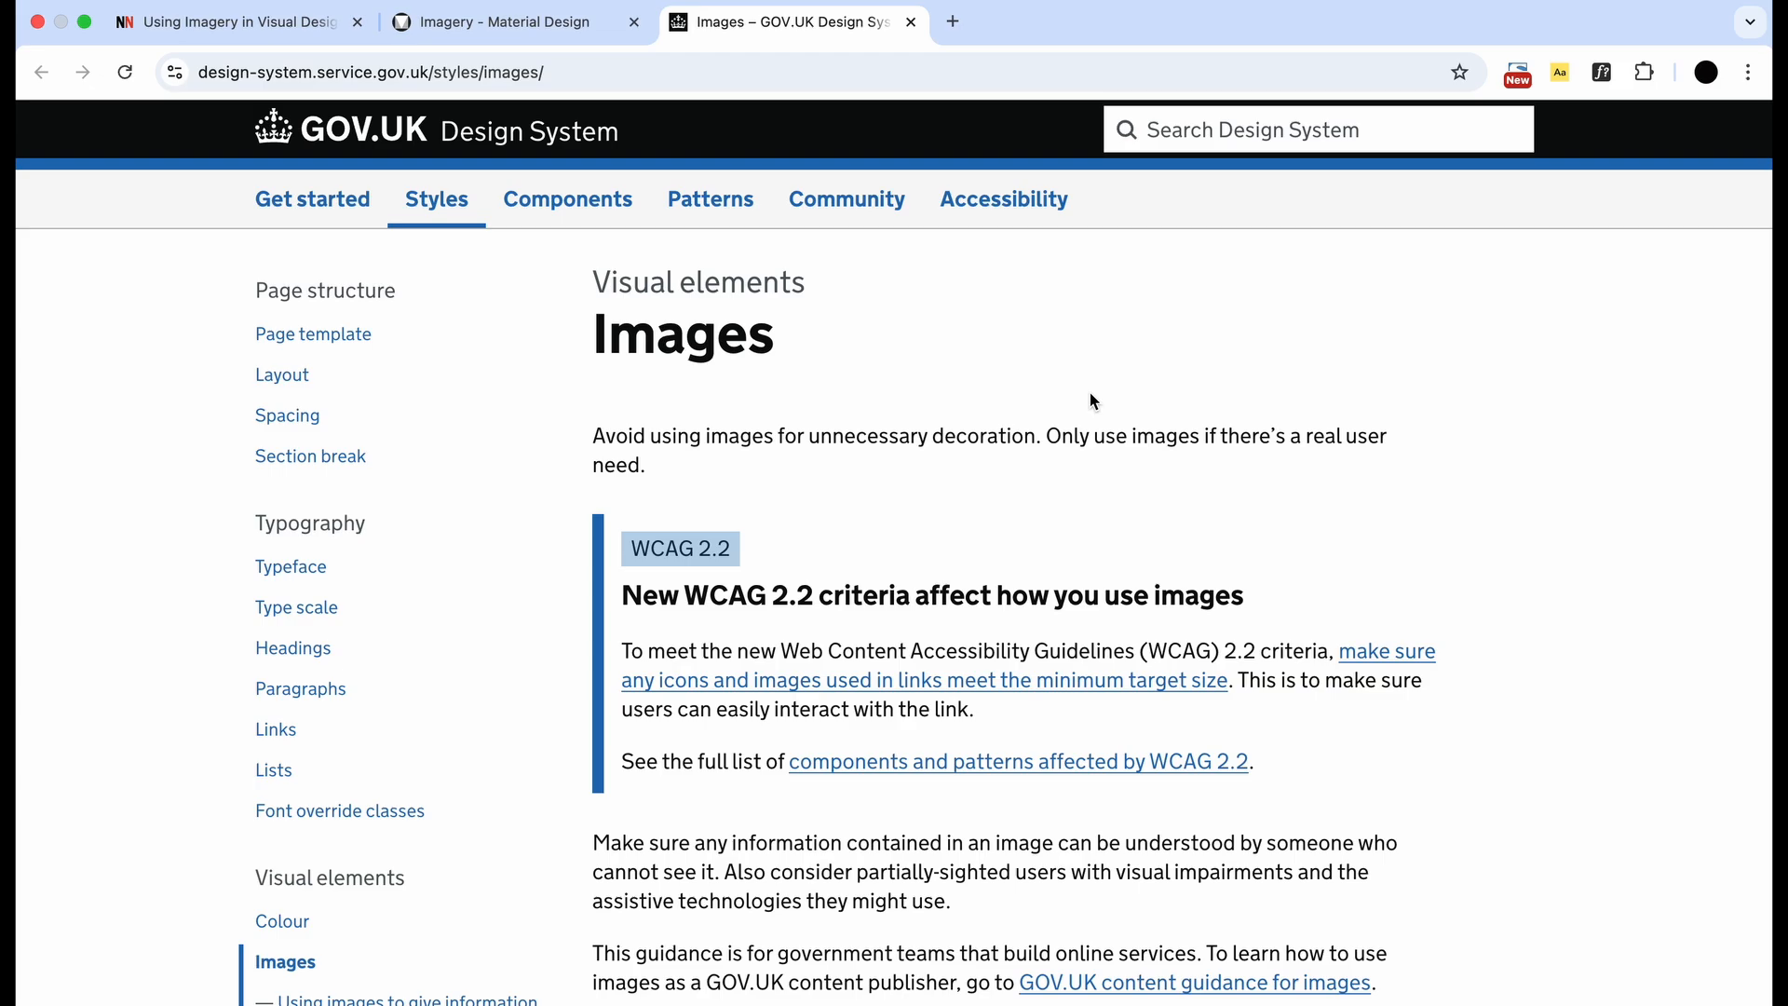
{"action": "key", "text": "ctrl+Left"}
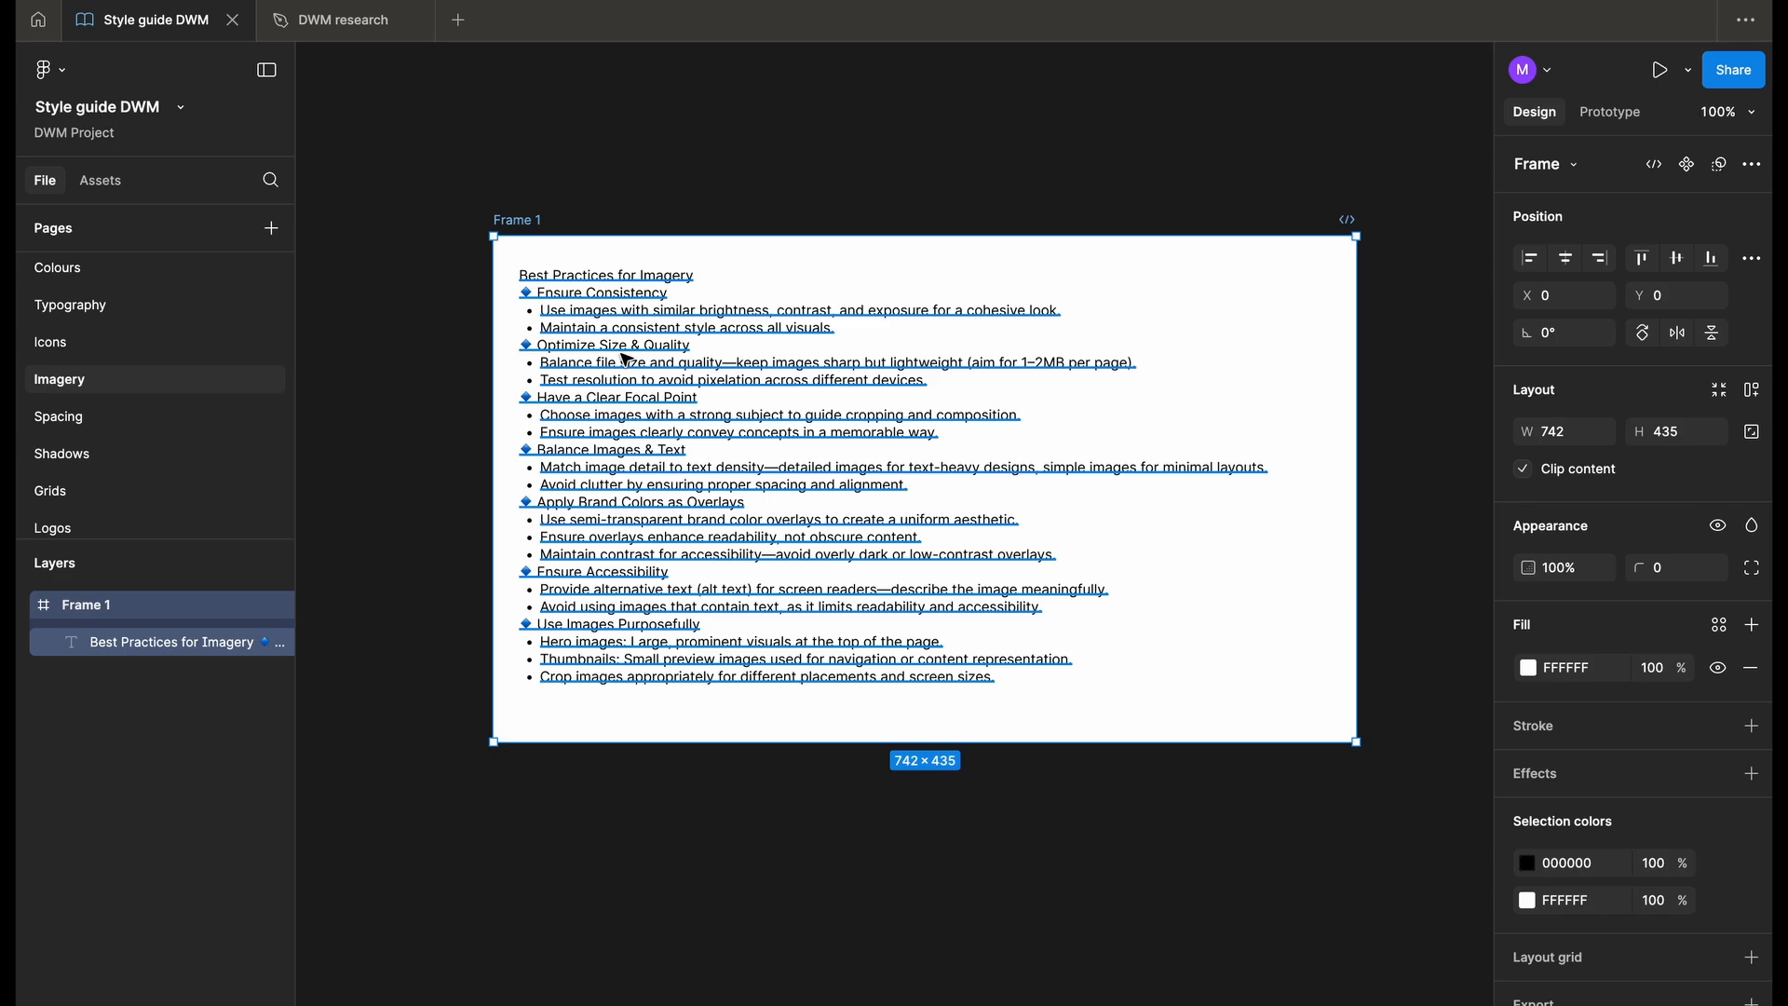
- Insert a blank line below the "Best Practices for Imagery" heading and deselect the text
{"action": "scroll", "coordinate": [626, 360], "scroll_direction": "right", "scroll_amount": 2}
{"action": "scroll", "coordinate": [626, 360], "scroll_direction": "down", "scroll_amount": 1}
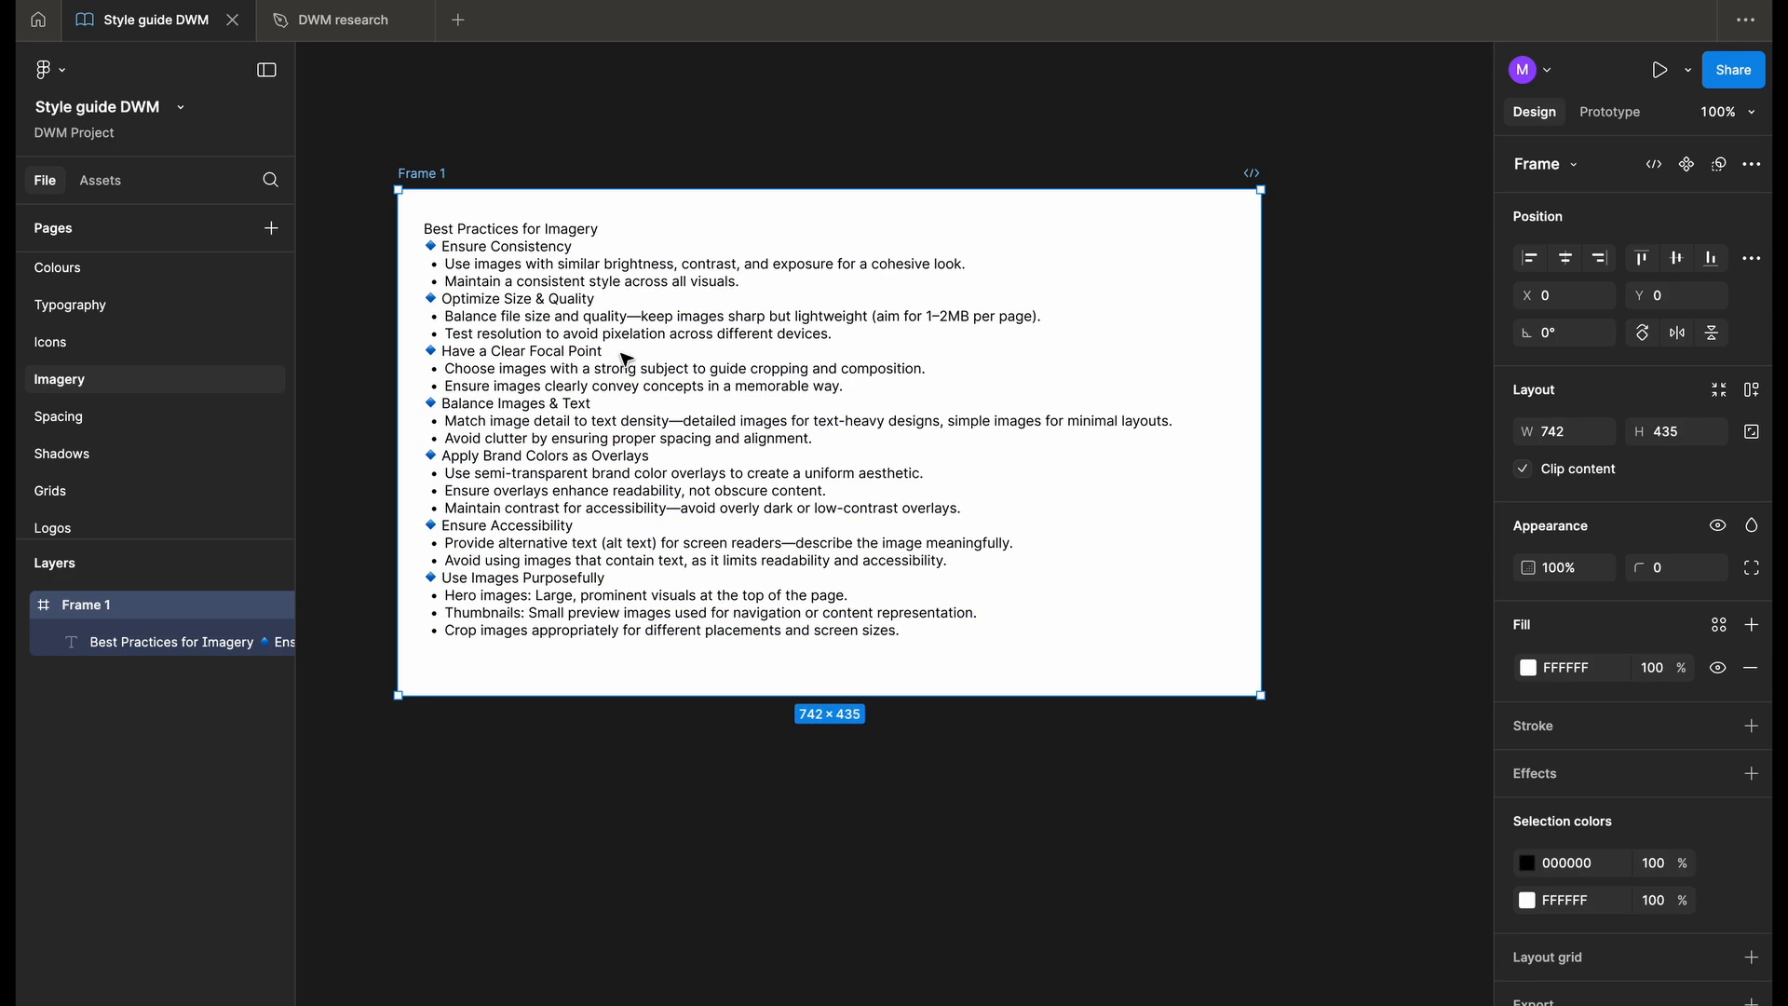
{"action": "double_click", "coordinate": [537, 237]}
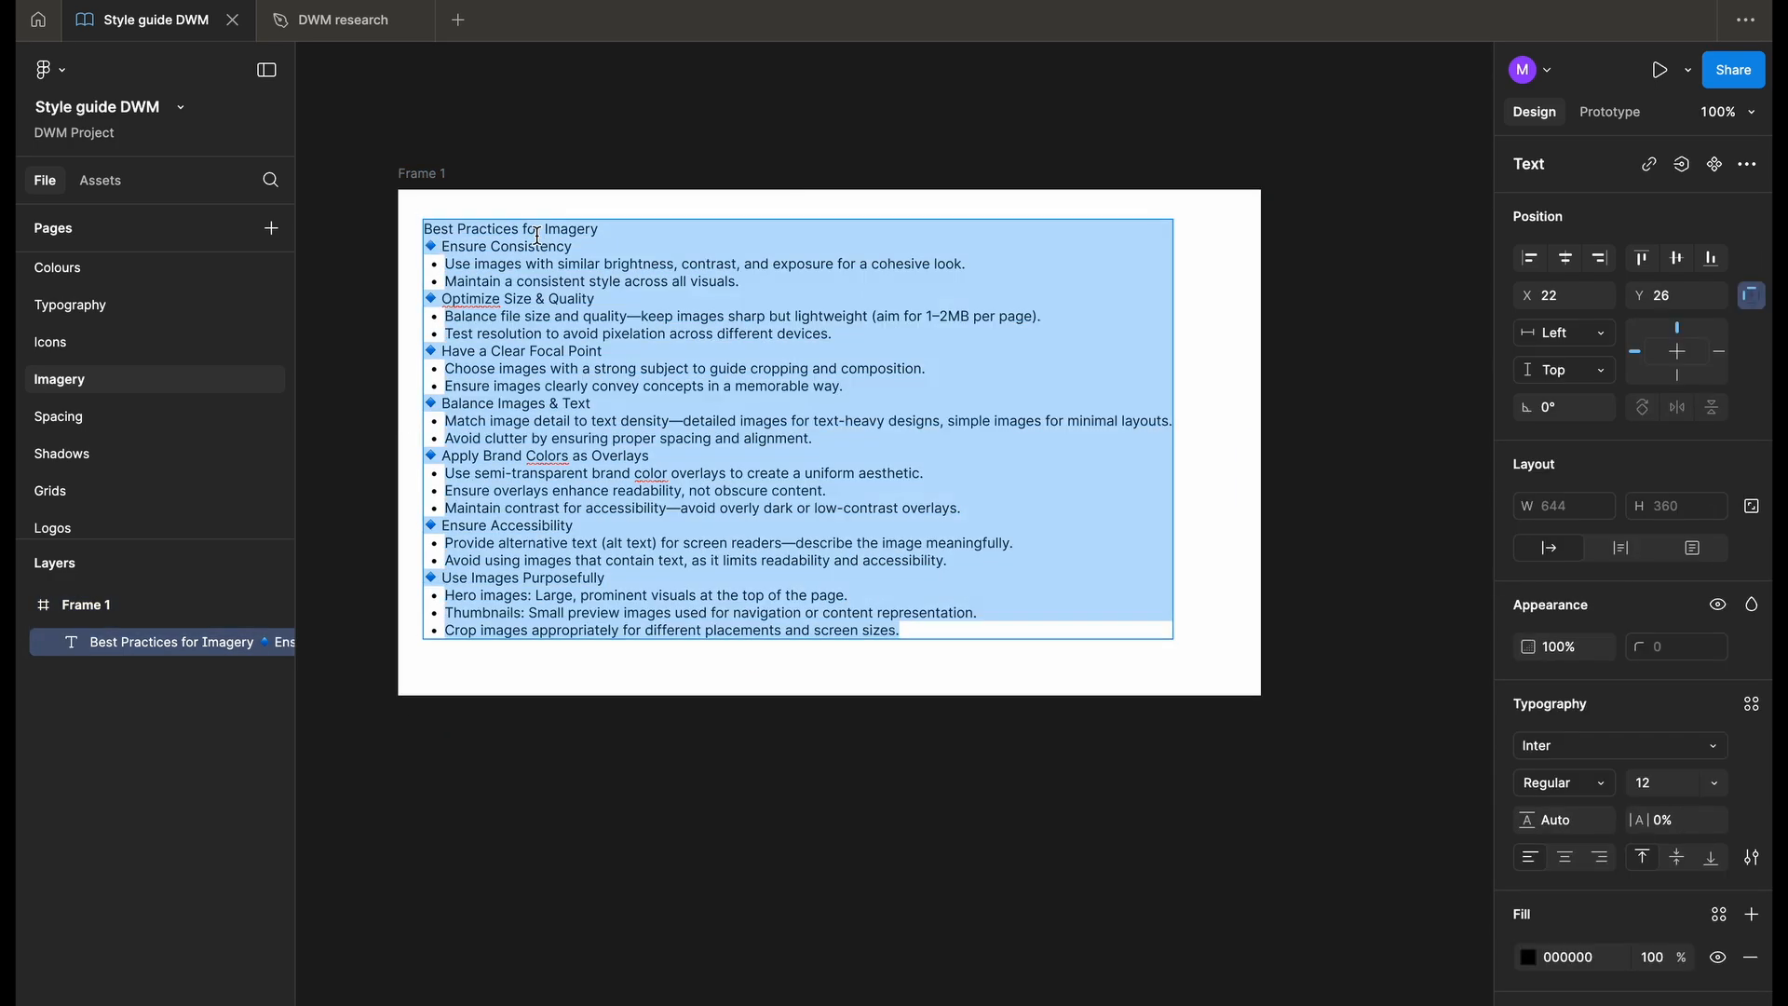
{"action": "left_click", "coordinate": [633, 228]}
{"action": "key", "text": "Return"}
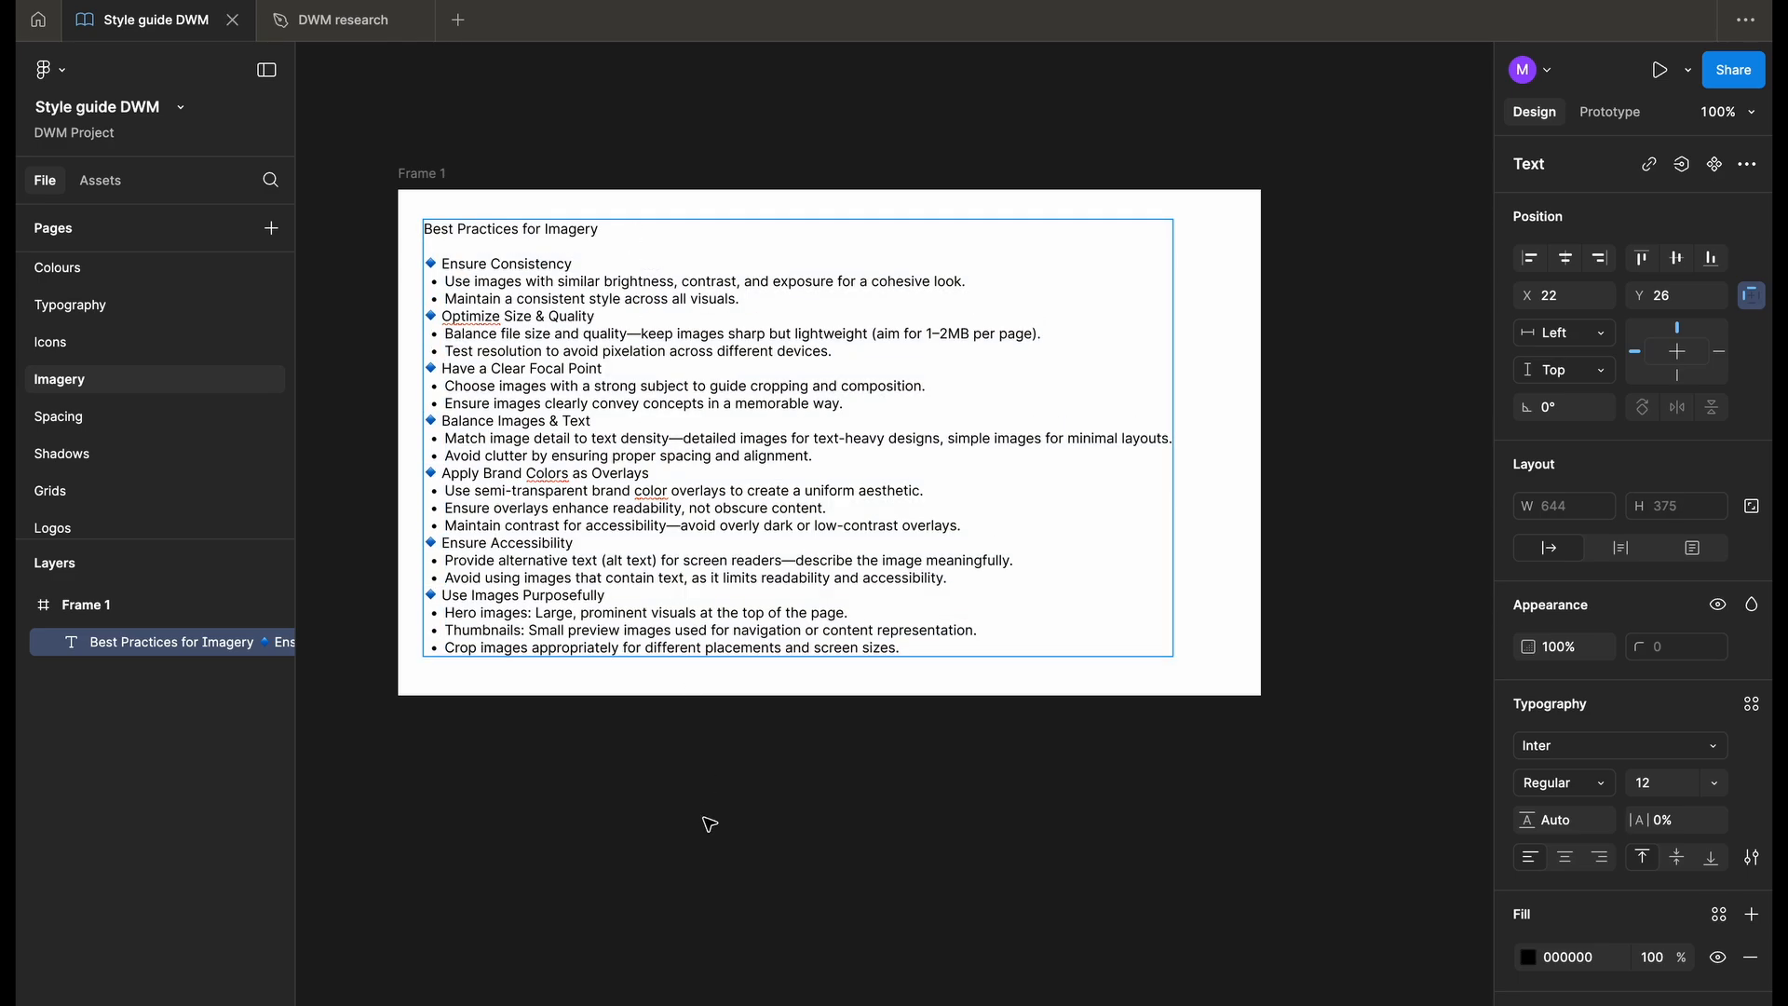
{"action": "key", "text": "Escape"}
{"action": "key", "text": "Escape"}
{"action": "key", "text": "shift+1"}
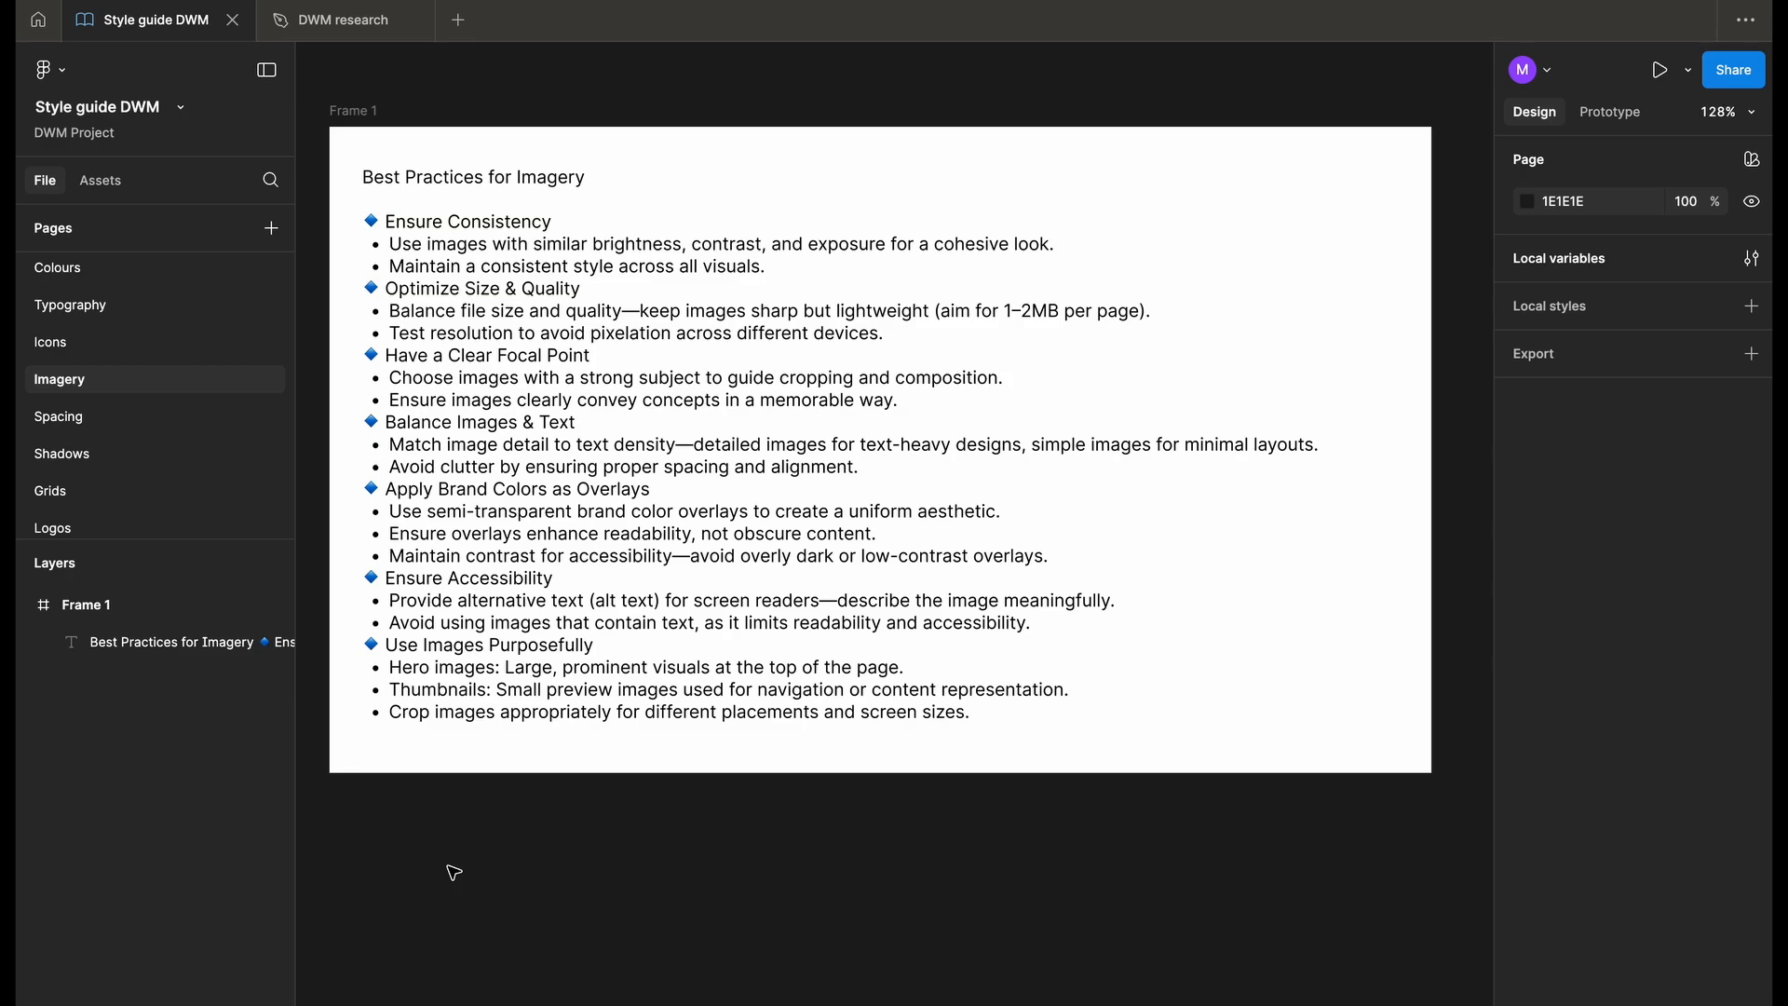
- Review the design brief in the DWM project overview file and return to the Style guide DWM file
{"action": "scroll", "coordinate": [503, 894], "scroll_direction": "down", "scroll_amount": 3}
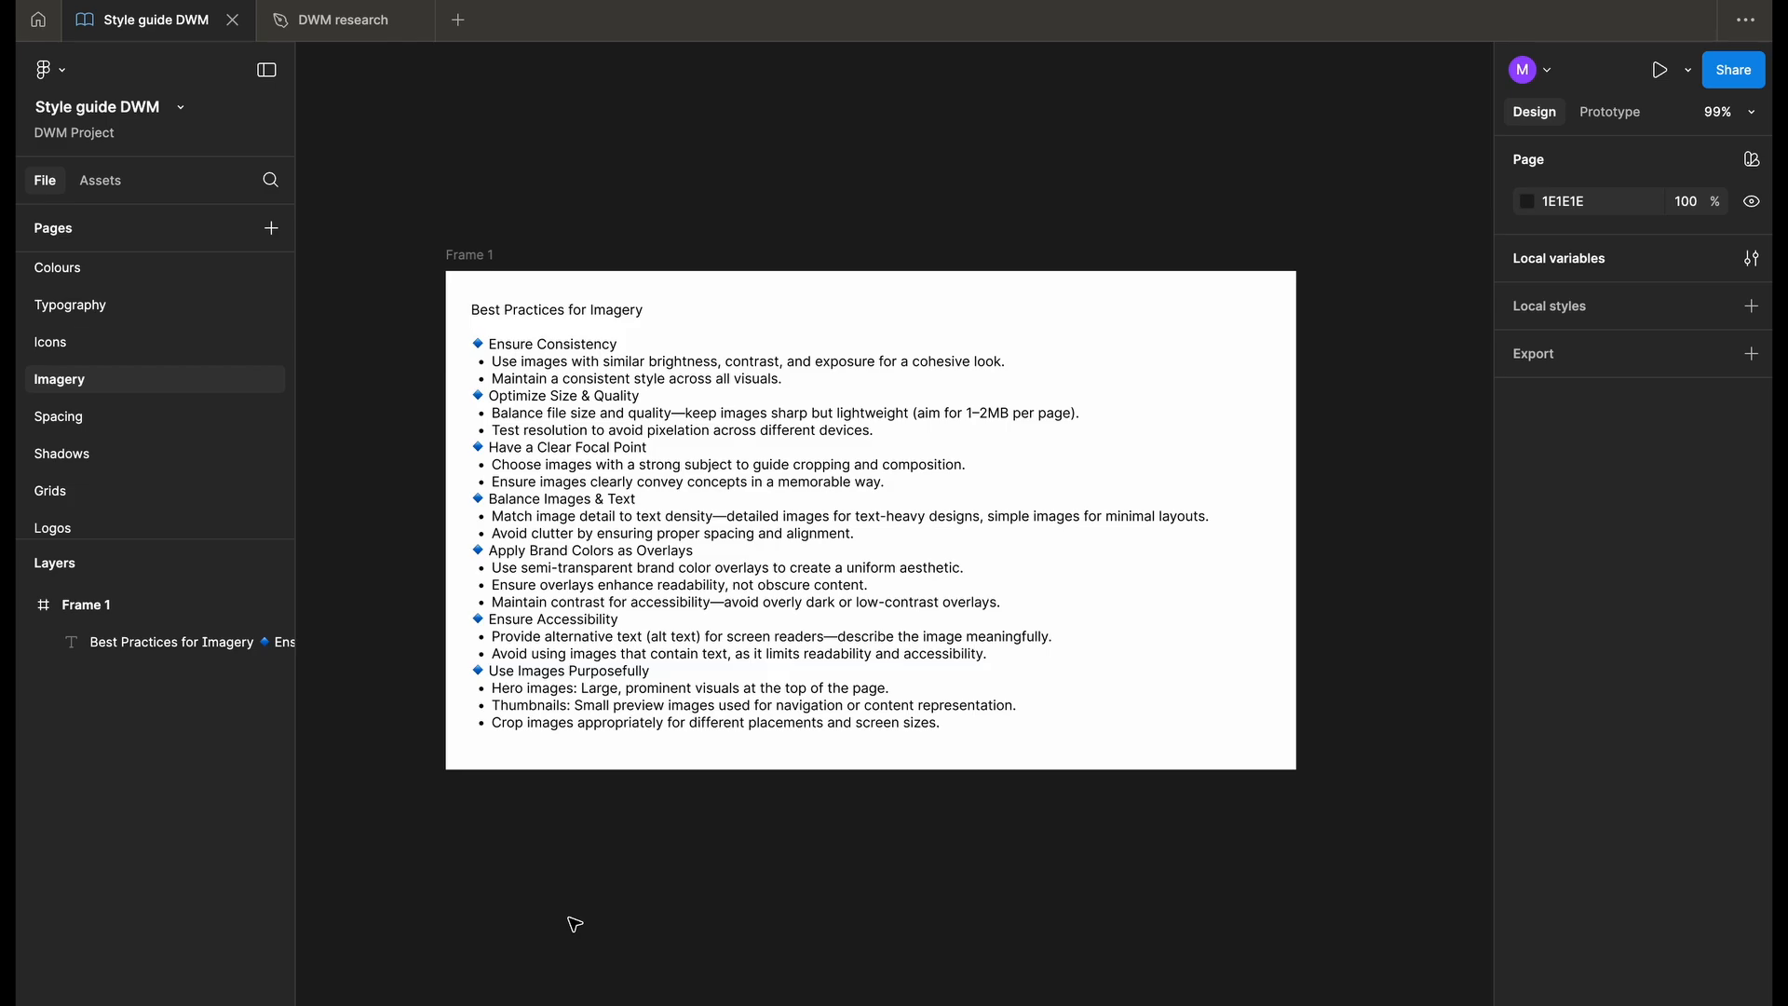
{"action": "scroll", "coordinate": [411, 388], "scroll_direction": "down", "scroll_amount": 1}
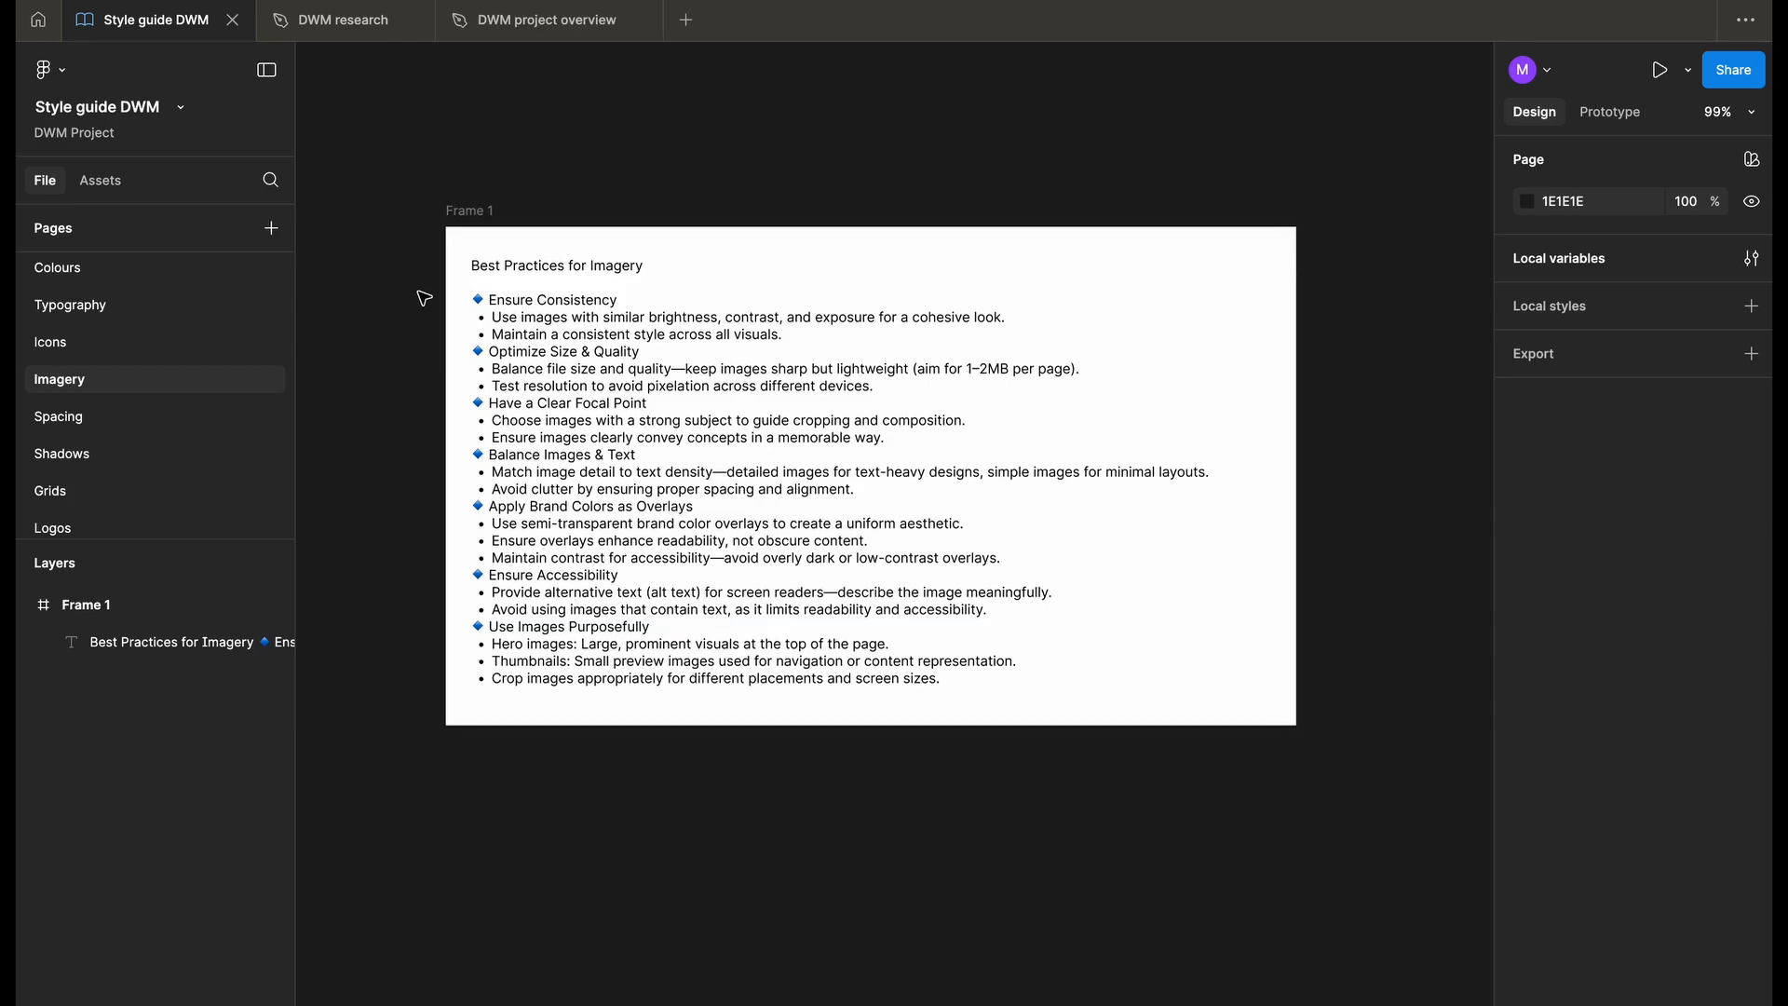
{"action": "left_click", "coordinate": [559, 25]}
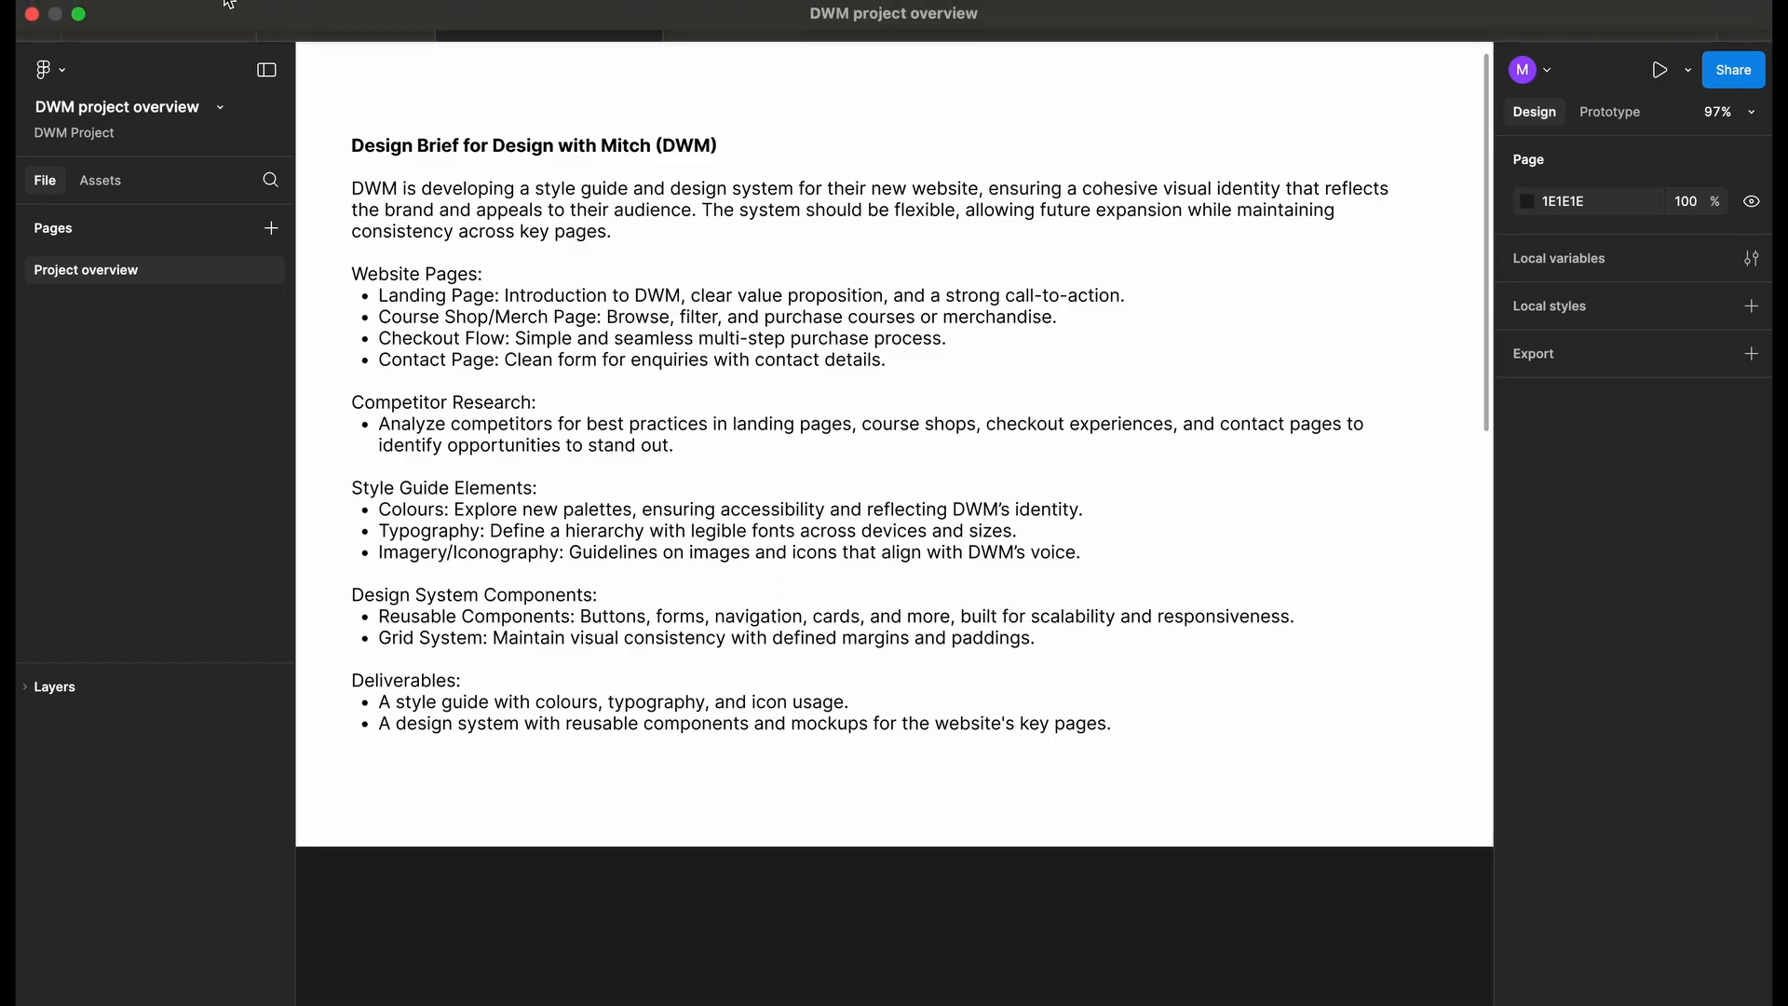
{"action": "left_click", "coordinate": [149, 19]}
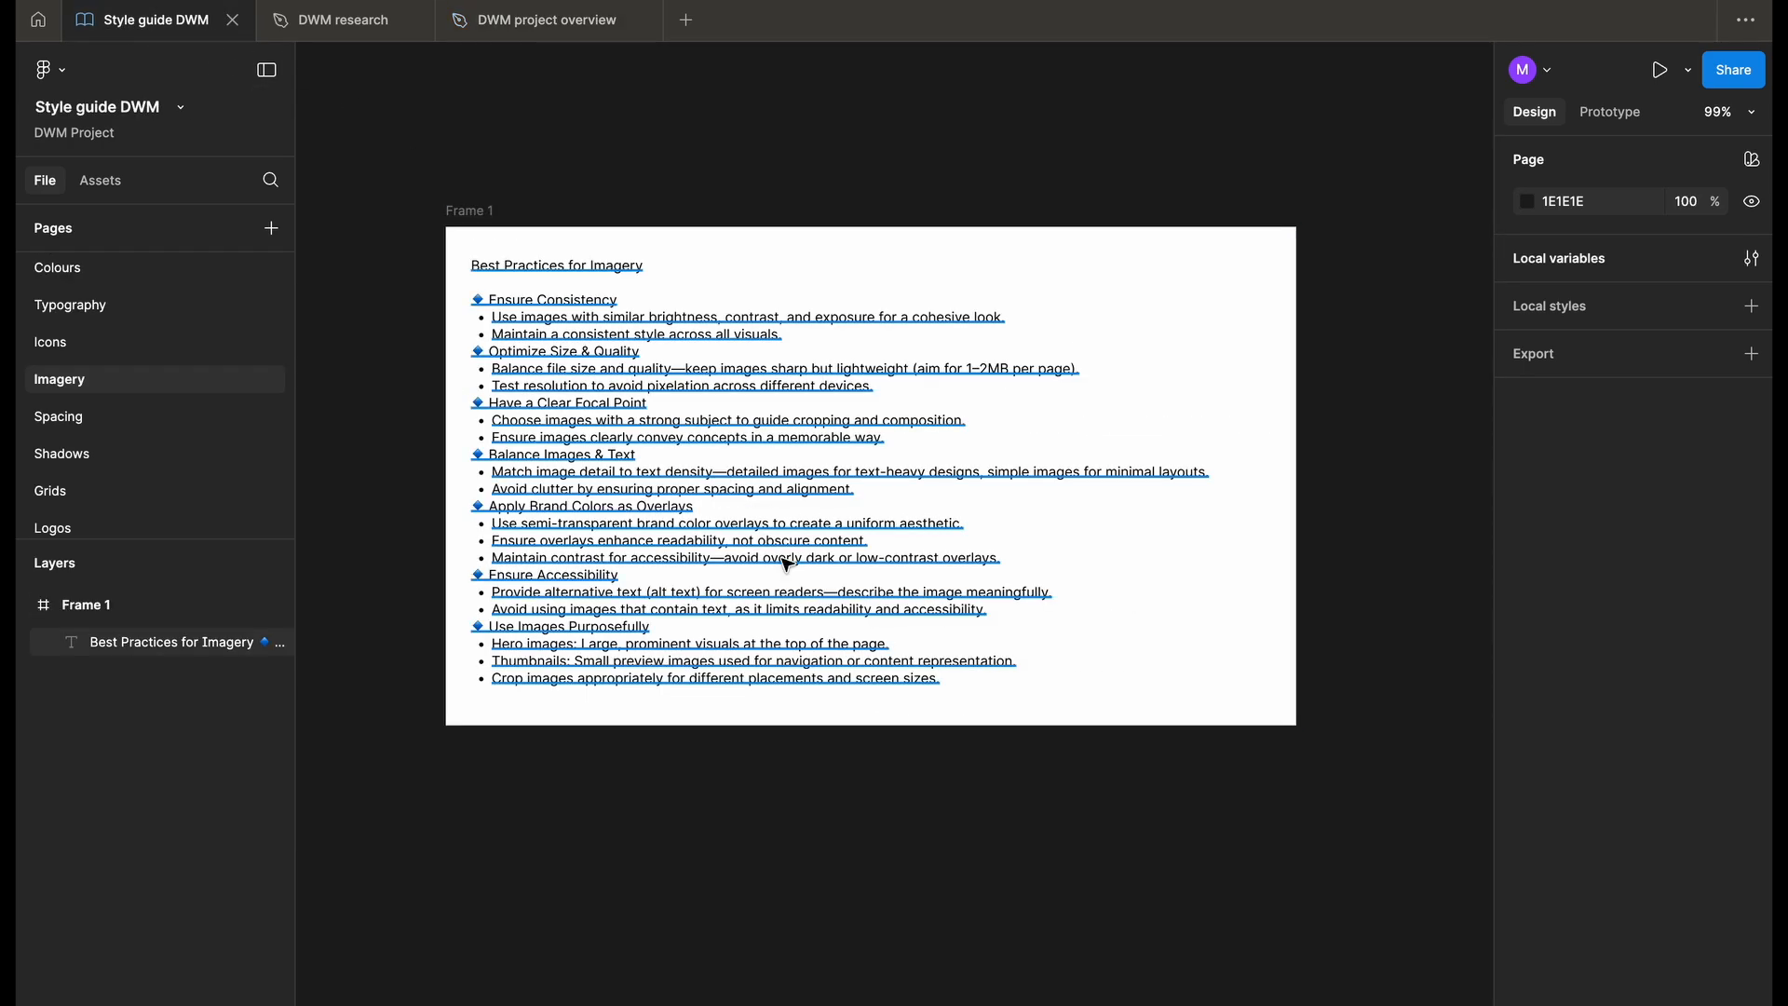
{"action": "scroll", "coordinate": [819, 821], "scroll_direction": "down", "scroll_amount": 1}
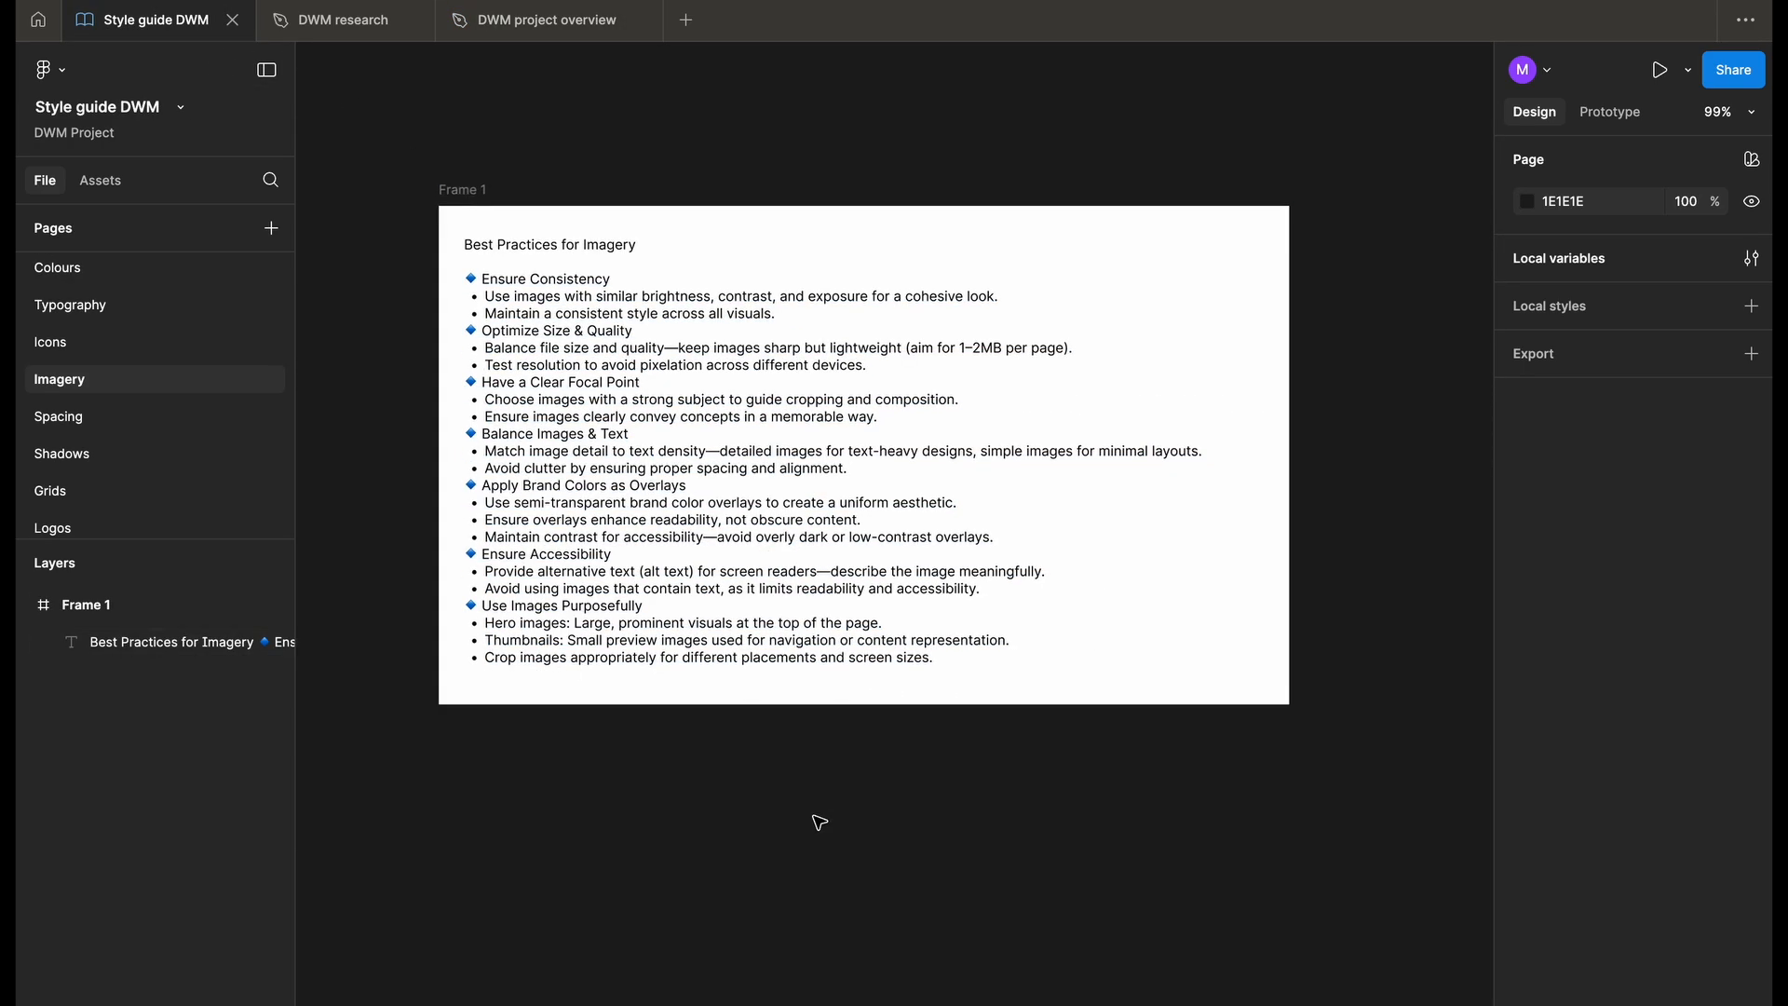
- Open the DWM research file and examine the image placements in the landing page wireframe, from the hero to the footer
{"action": "left_click", "coordinate": [354, 30]}
{"action": "scroll", "coordinate": [1136, 687], "scroll_direction": "down", "scroll_amount": 2}
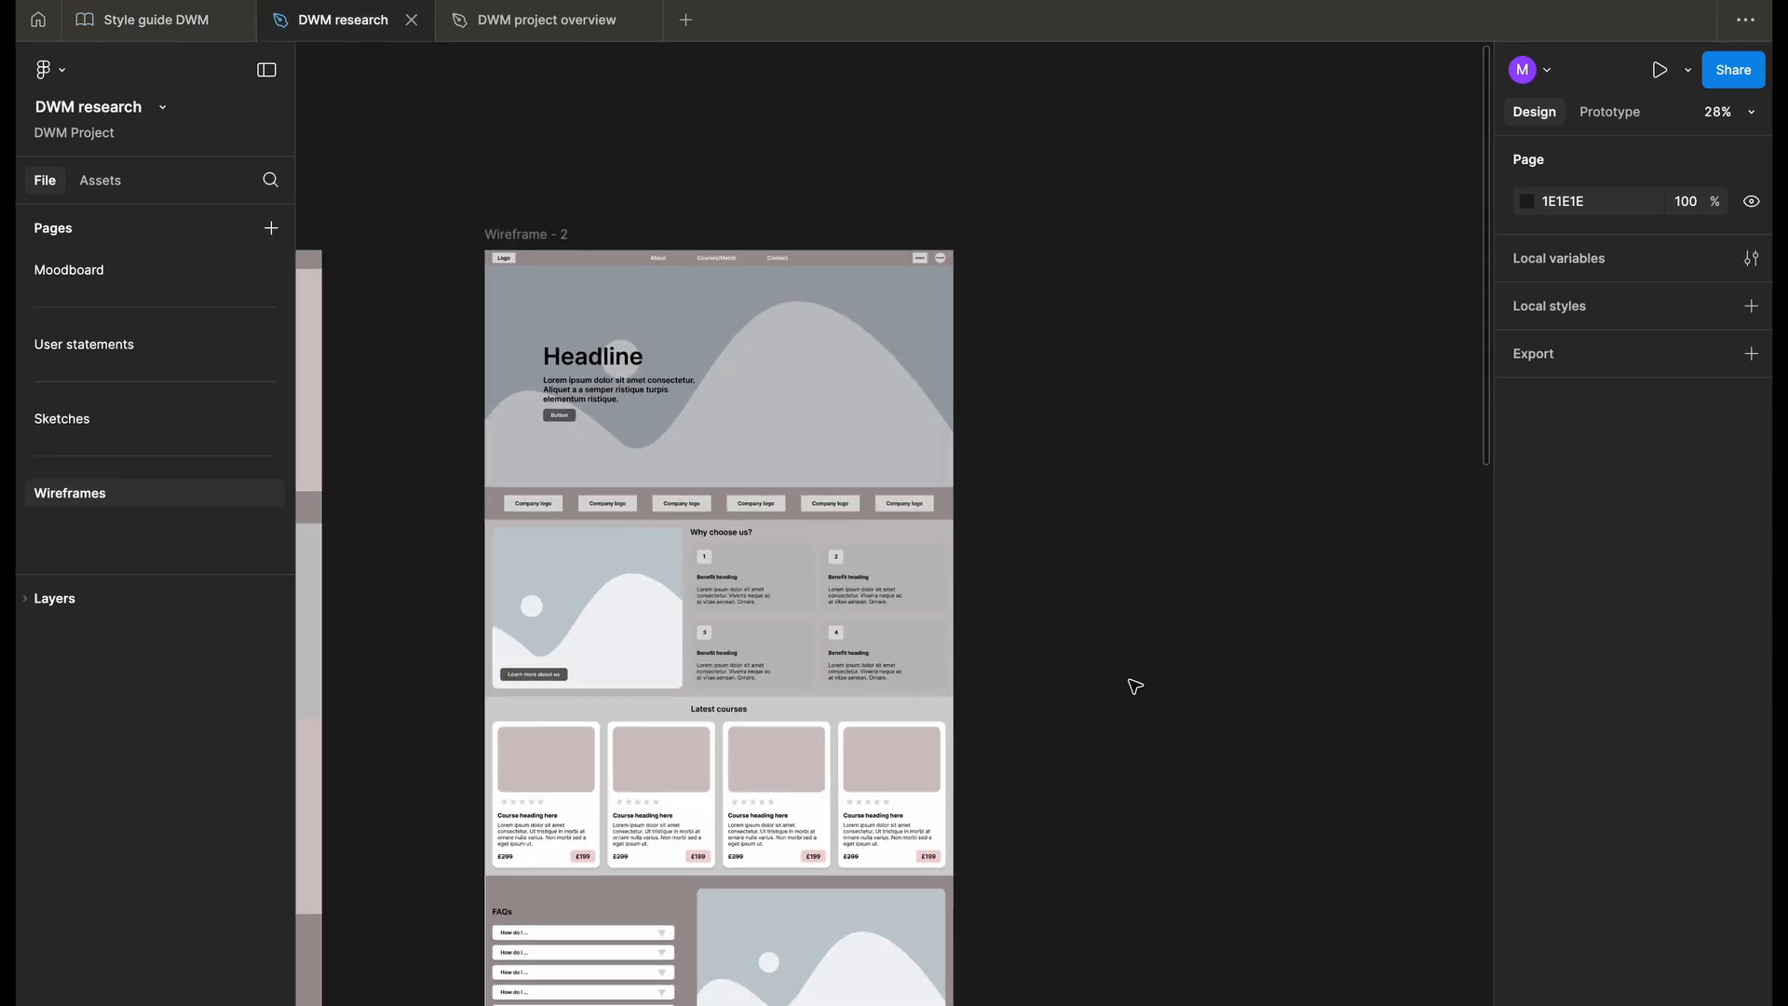
{"action": "scroll", "coordinate": [1135, 687], "scroll_direction": "down", "scroll_amount": 3}
{"action": "scroll", "coordinate": [1136, 686], "scroll_direction": "down", "scroll_amount": 1}
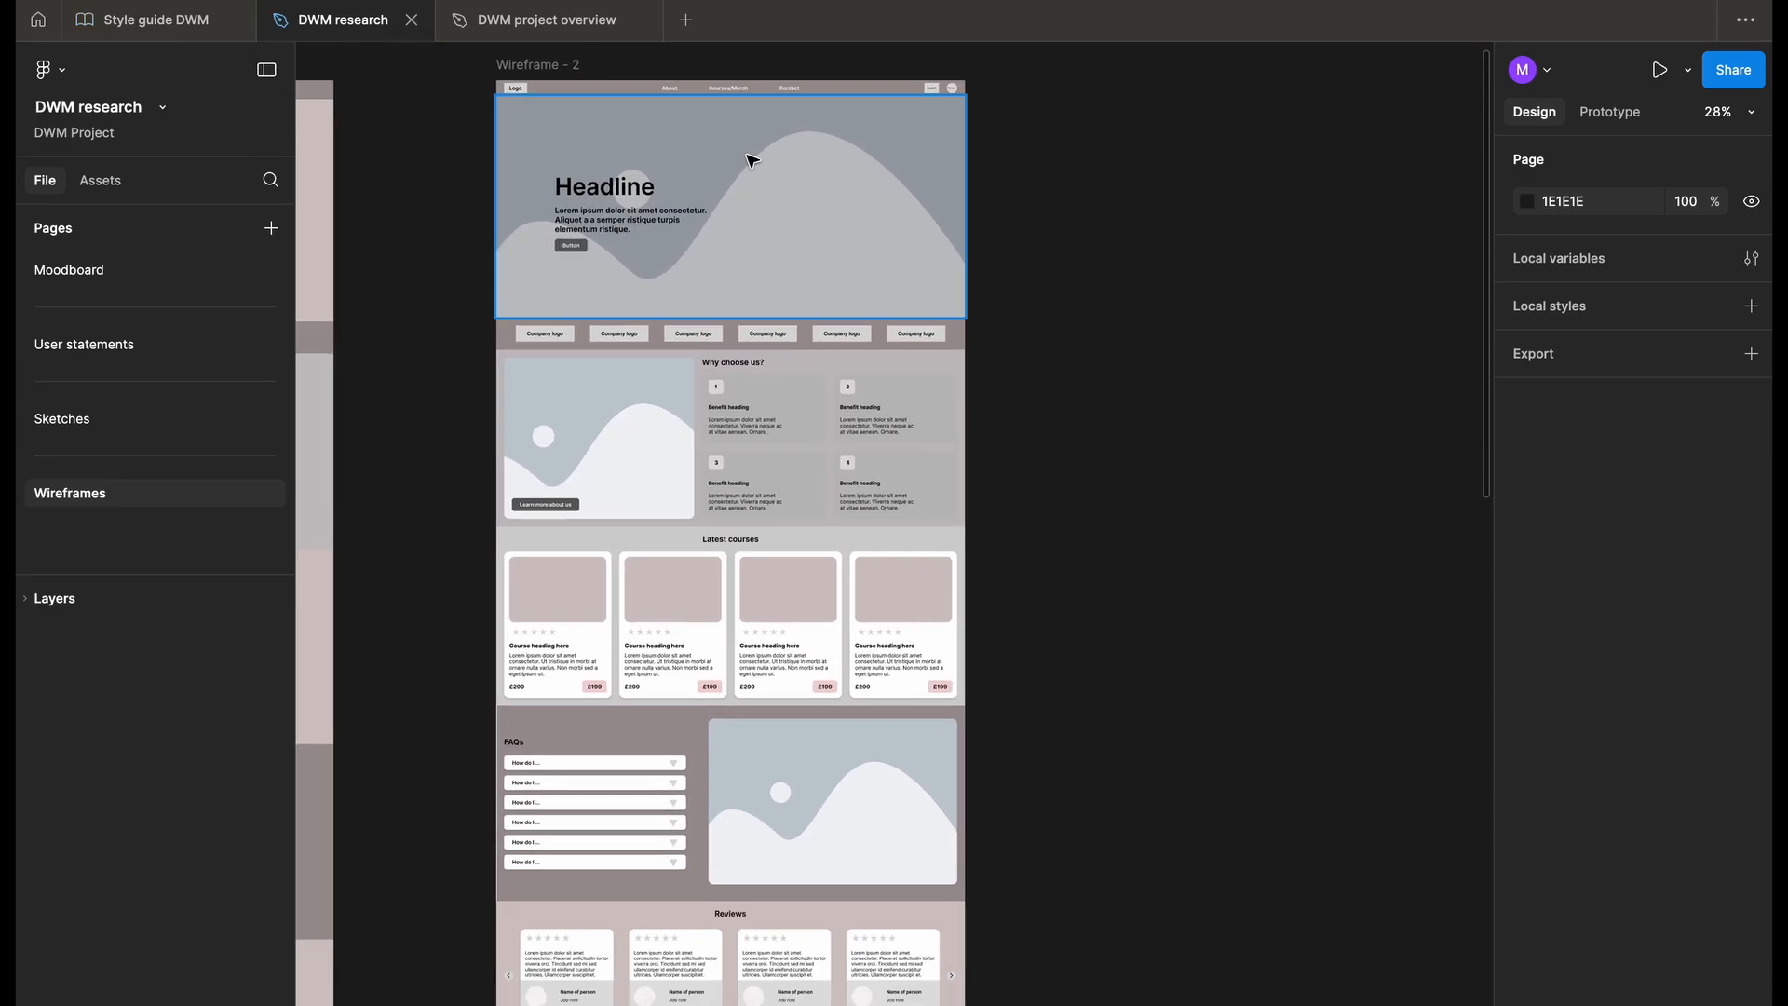
{"action": "scroll", "coordinate": [655, 441], "scroll_direction": "up", "scroll_amount": 3}
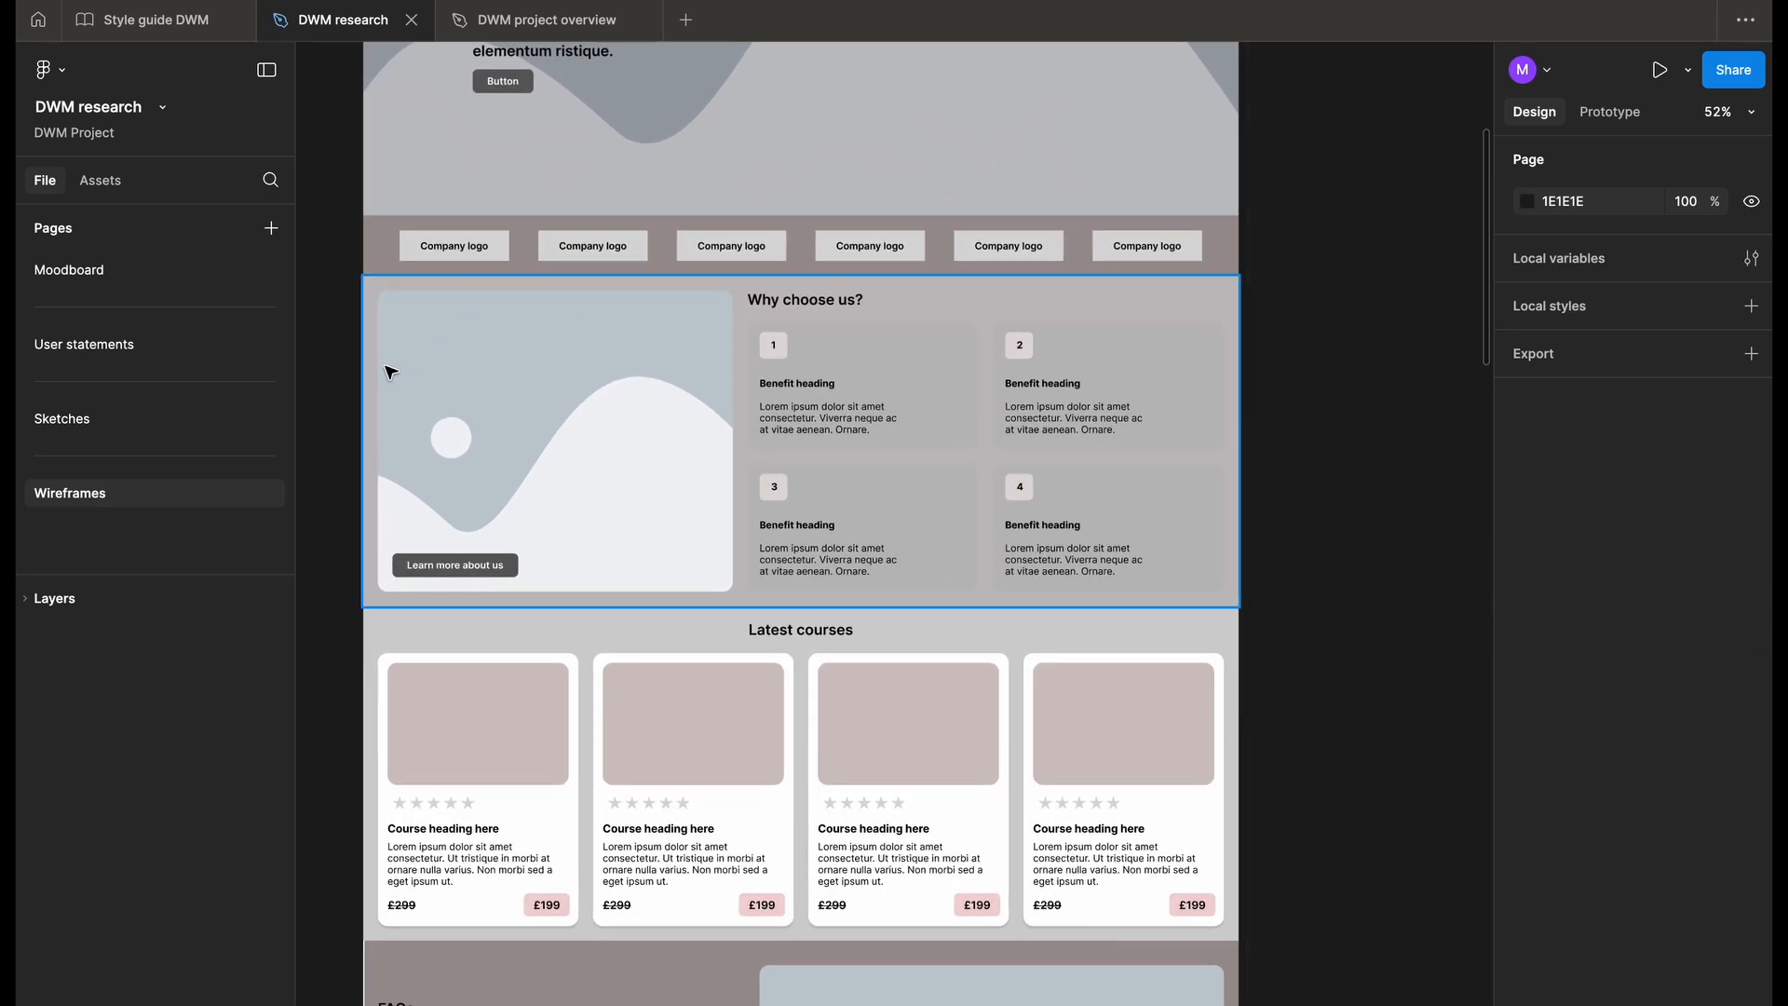
{"action": "scroll", "coordinate": [457, 294], "scroll_direction": "down", "scroll_amount": 5}
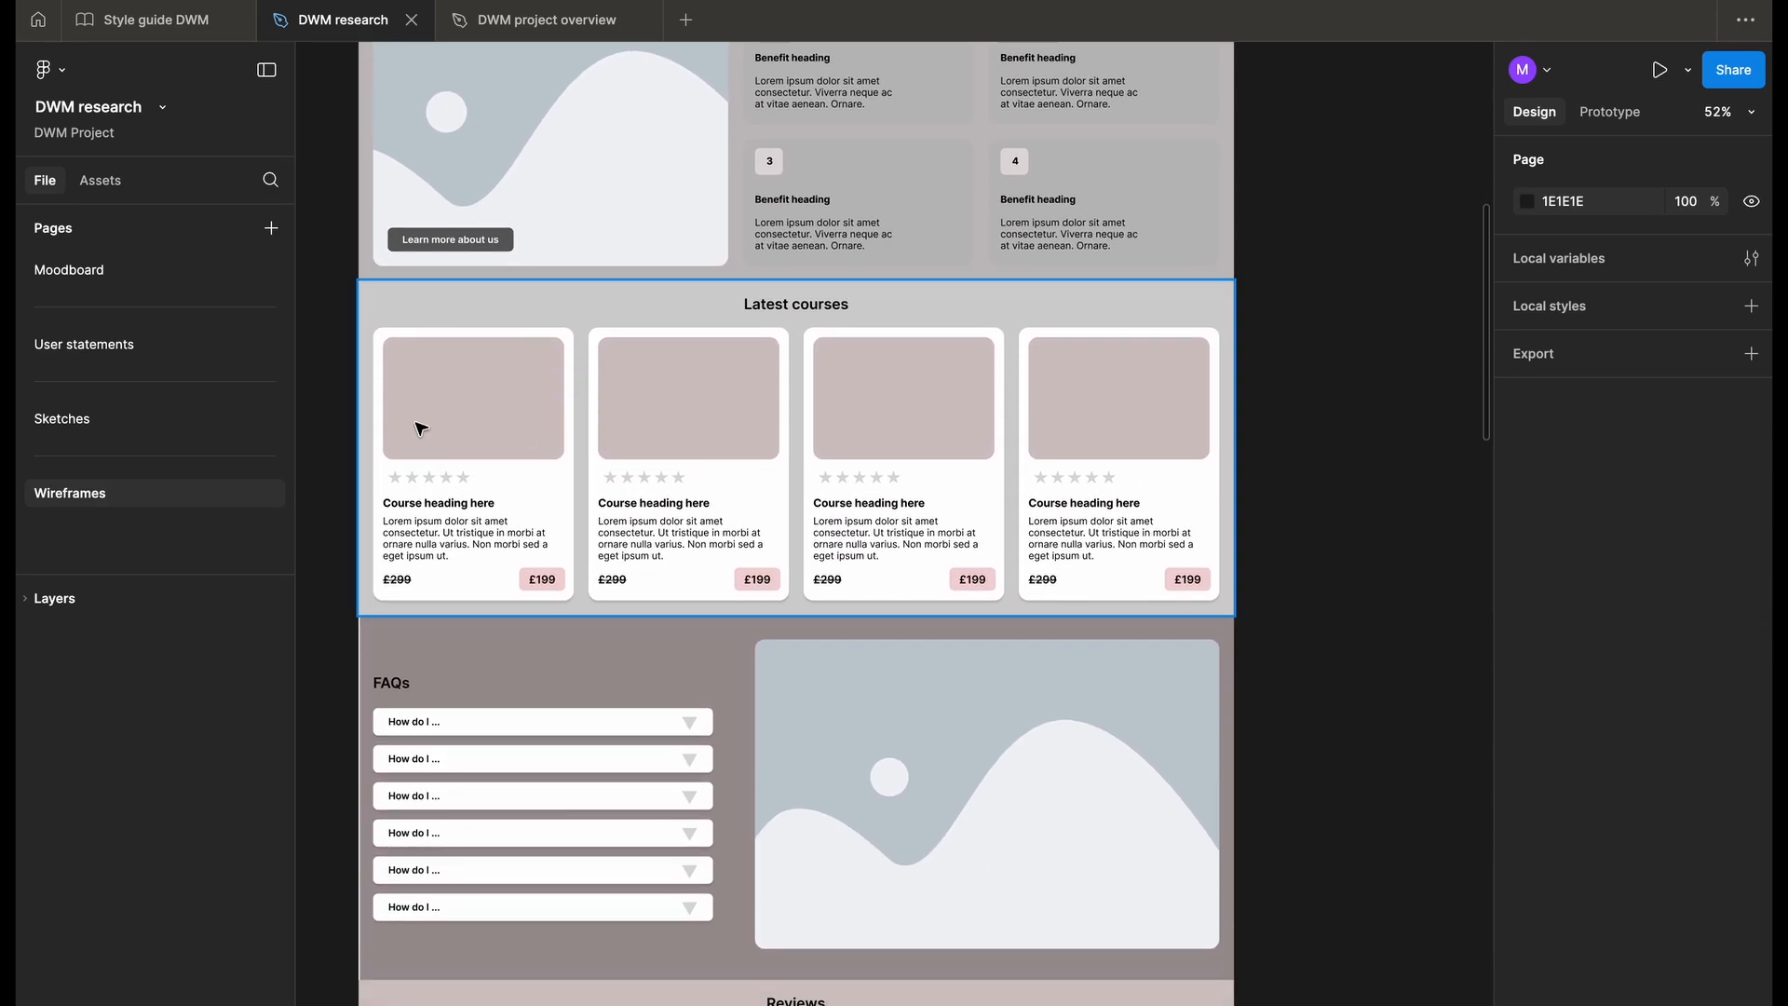
{"action": "scroll", "coordinate": [443, 389], "scroll_direction": "down", "scroll_amount": 3}
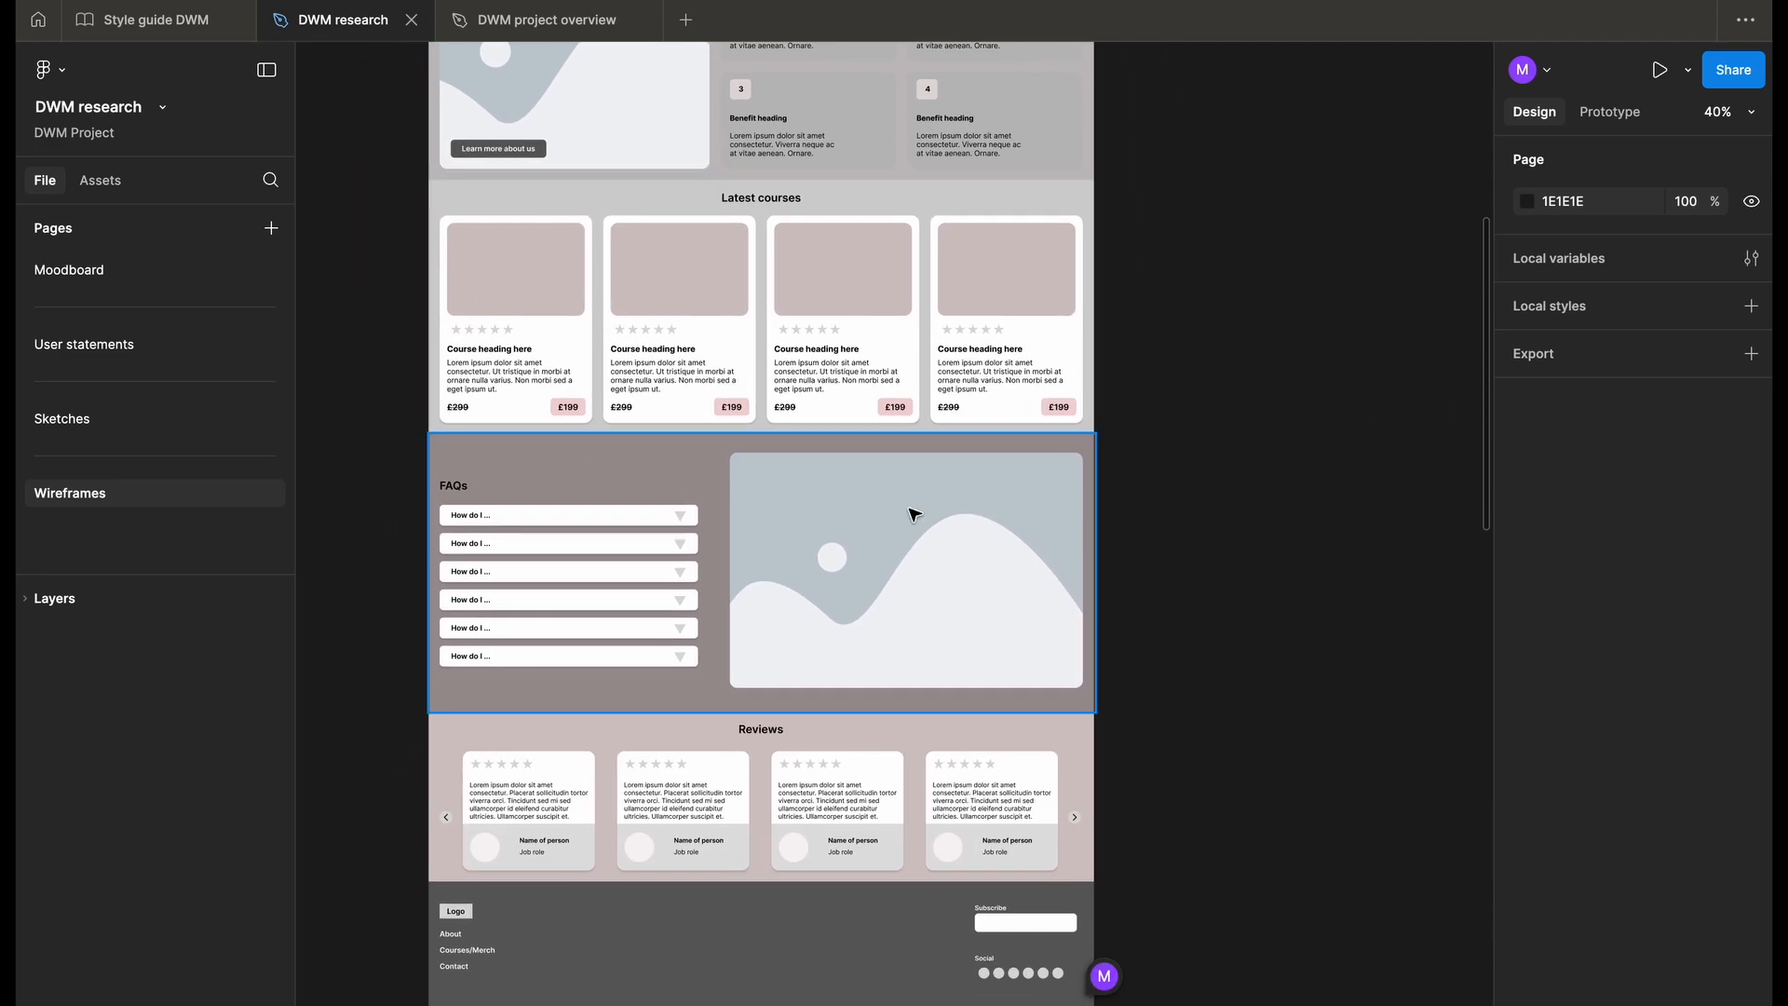
{"action": "scroll", "coordinate": [915, 512], "scroll_direction": "down", "scroll_amount": 3}
{"action": "scroll", "coordinate": [915, 511], "scroll_direction": "up", "scroll_amount": 3}
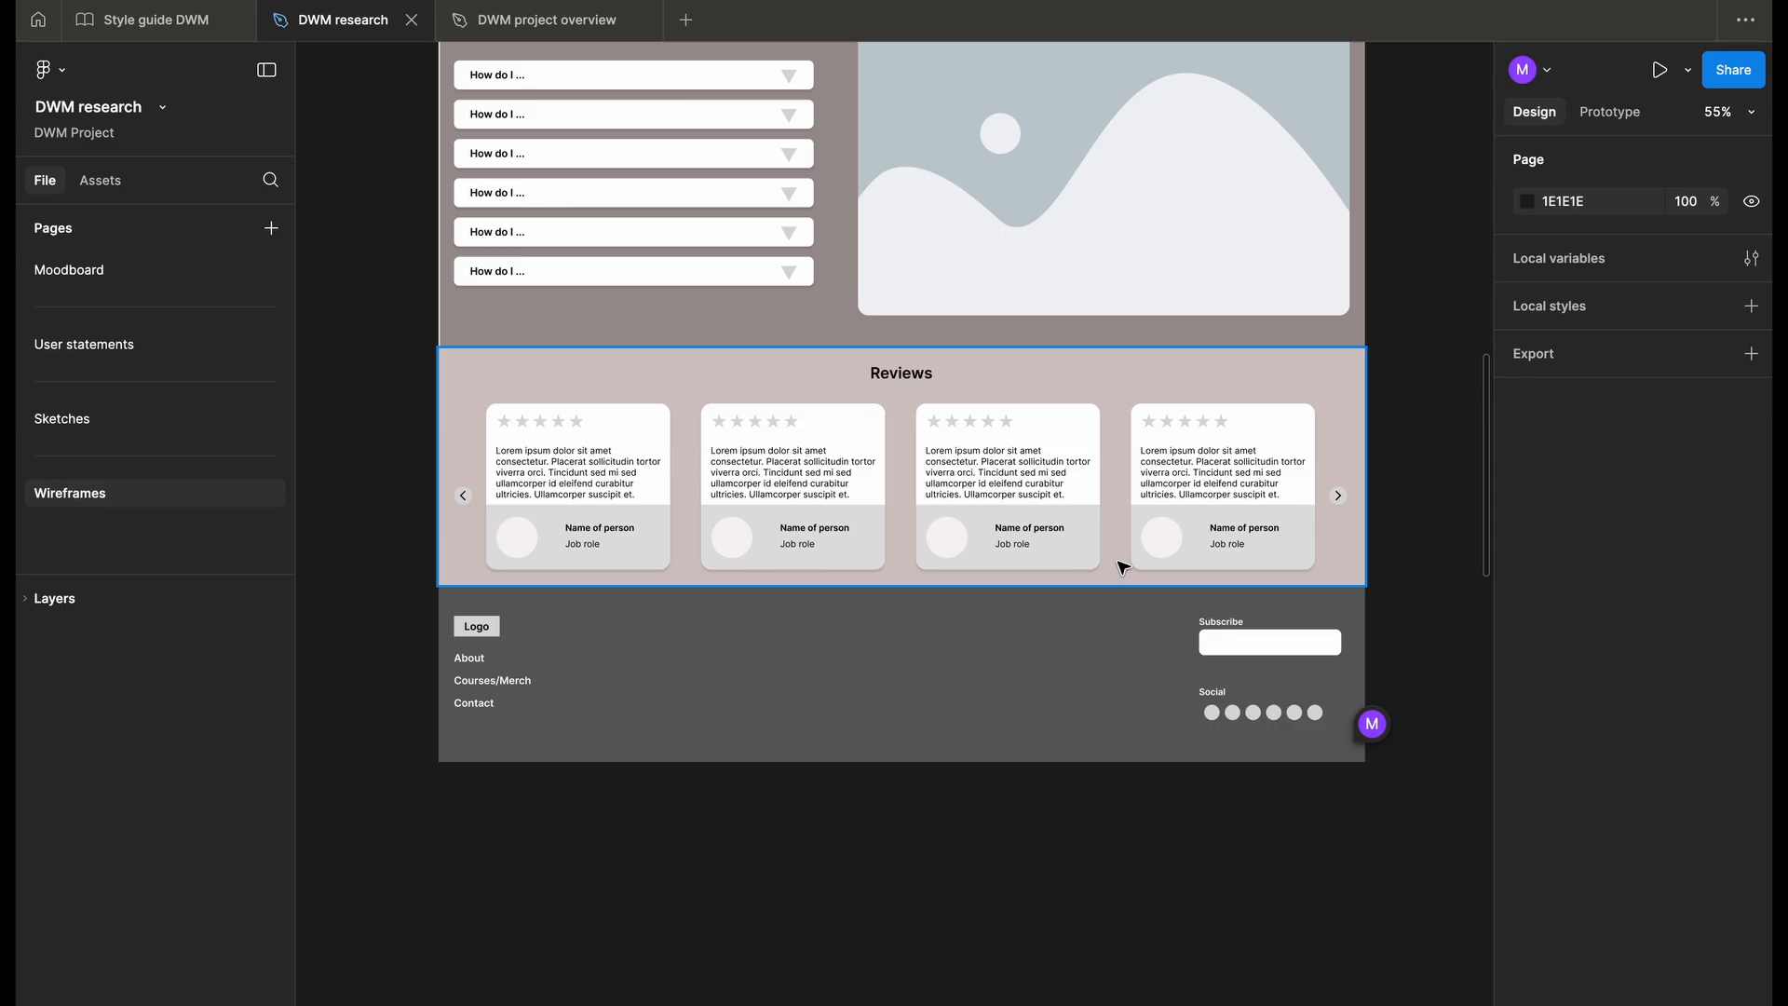
{"action": "scroll", "coordinate": [1121, 565], "scroll_direction": "down", "scroll_amount": 5}
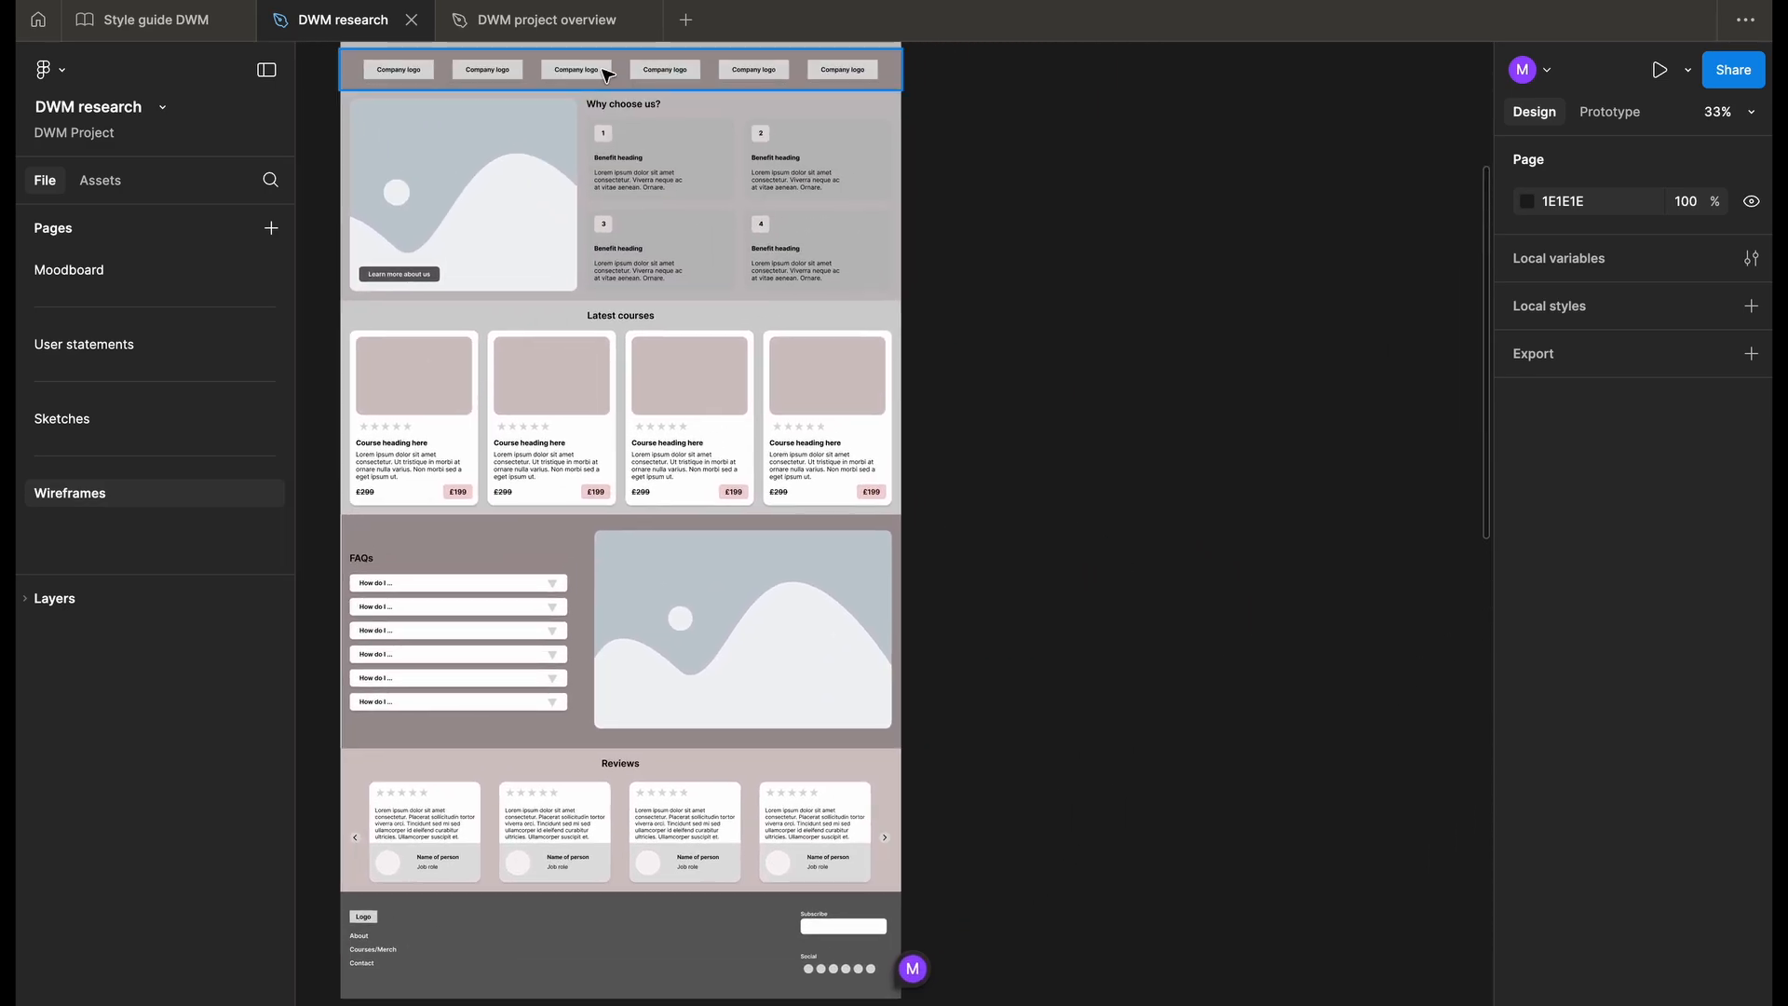
- Examine the About us wireframe's image areas, including the hero, image grid, mission section and community banner
{"action": "scroll", "coordinate": [566, 447], "scroll_direction": "down", "scroll_amount": 5}
{"action": "scroll", "coordinate": [575, 449], "scroll_direction": "left", "scroll_amount": 10}
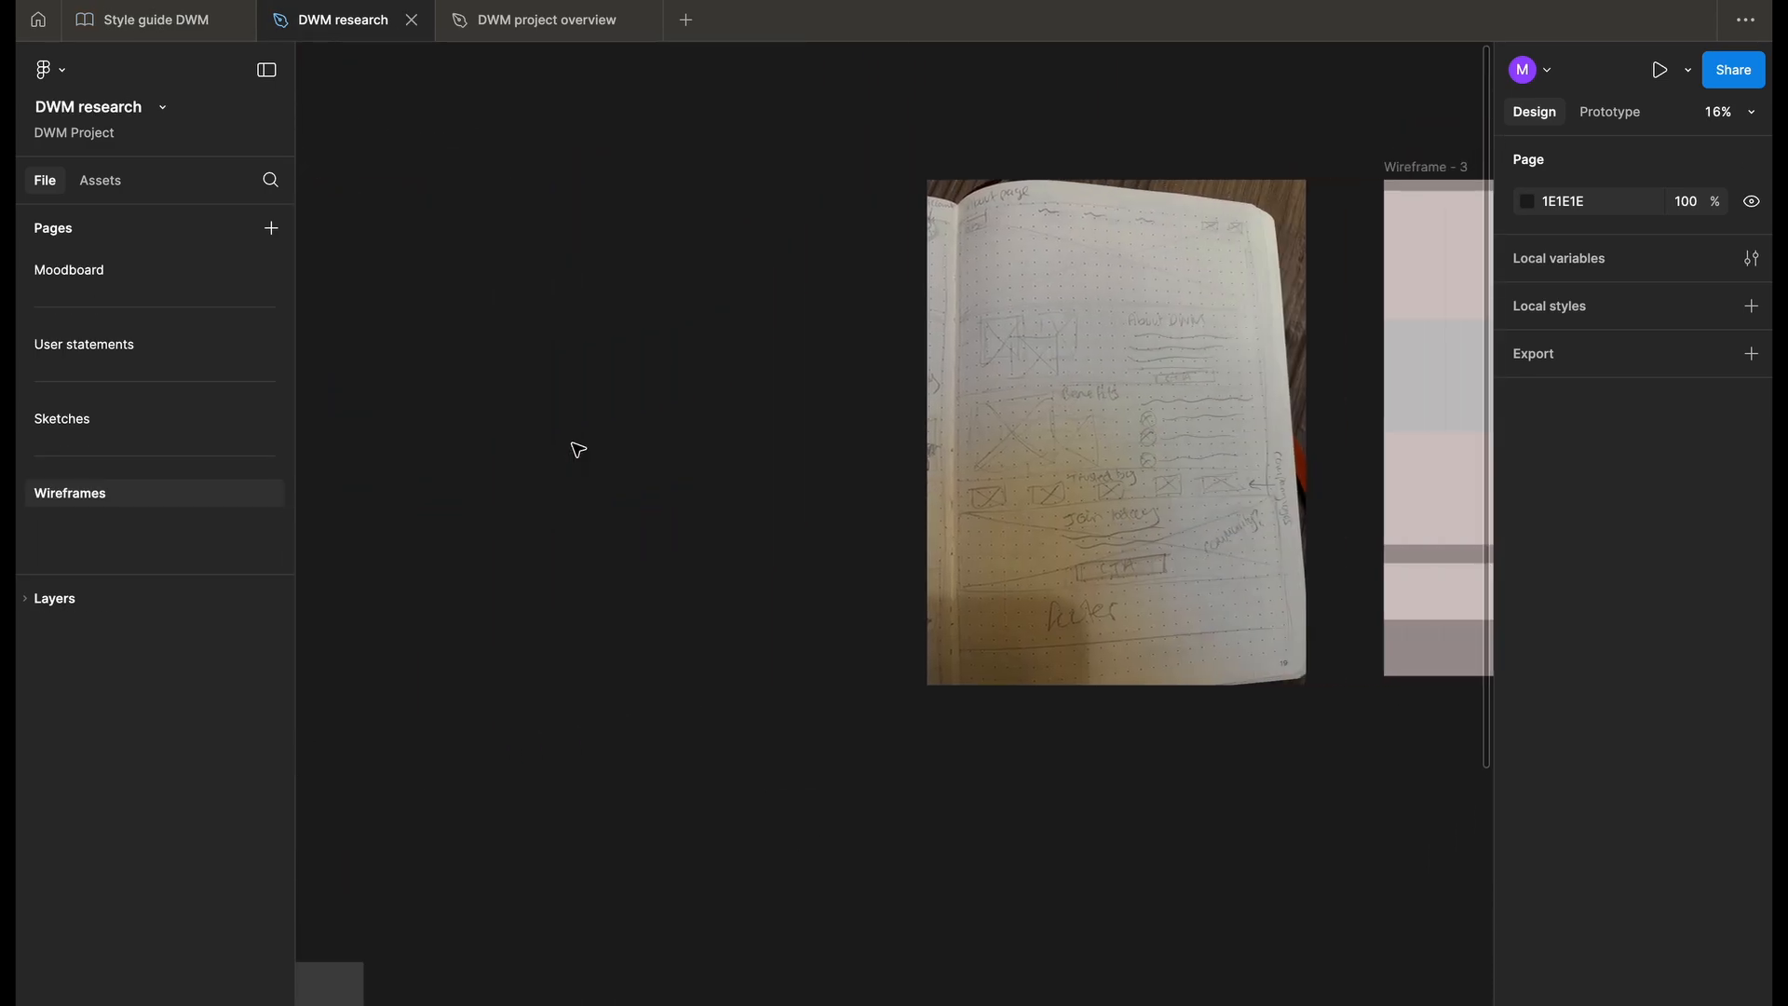
{"action": "scroll", "coordinate": [574, 449], "scroll_direction": "right", "scroll_amount": 15}
{"action": "scroll", "coordinate": [685, 492], "scroll_direction": "up", "scroll_amount": 1}
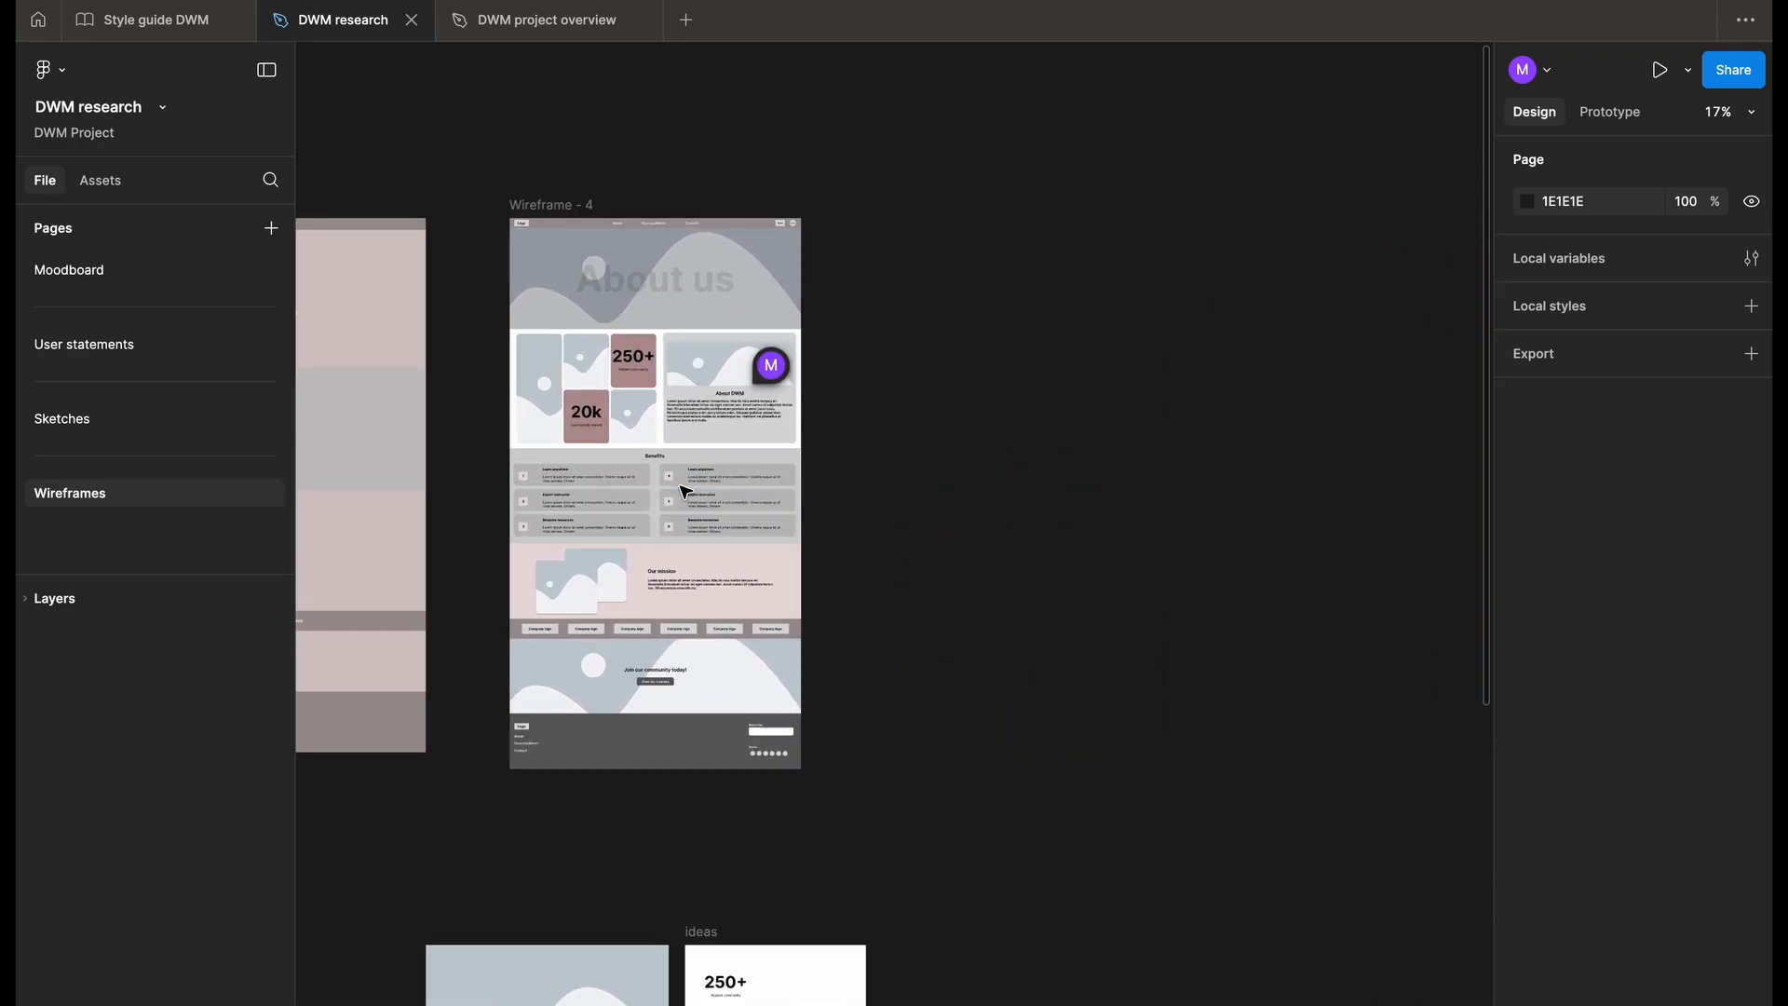
{"action": "scroll", "coordinate": [685, 492], "scroll_direction": "up", "scroll_amount": 5}
{"action": "scroll", "coordinate": [685, 492], "scroll_direction": "left", "scroll_amount": 2}
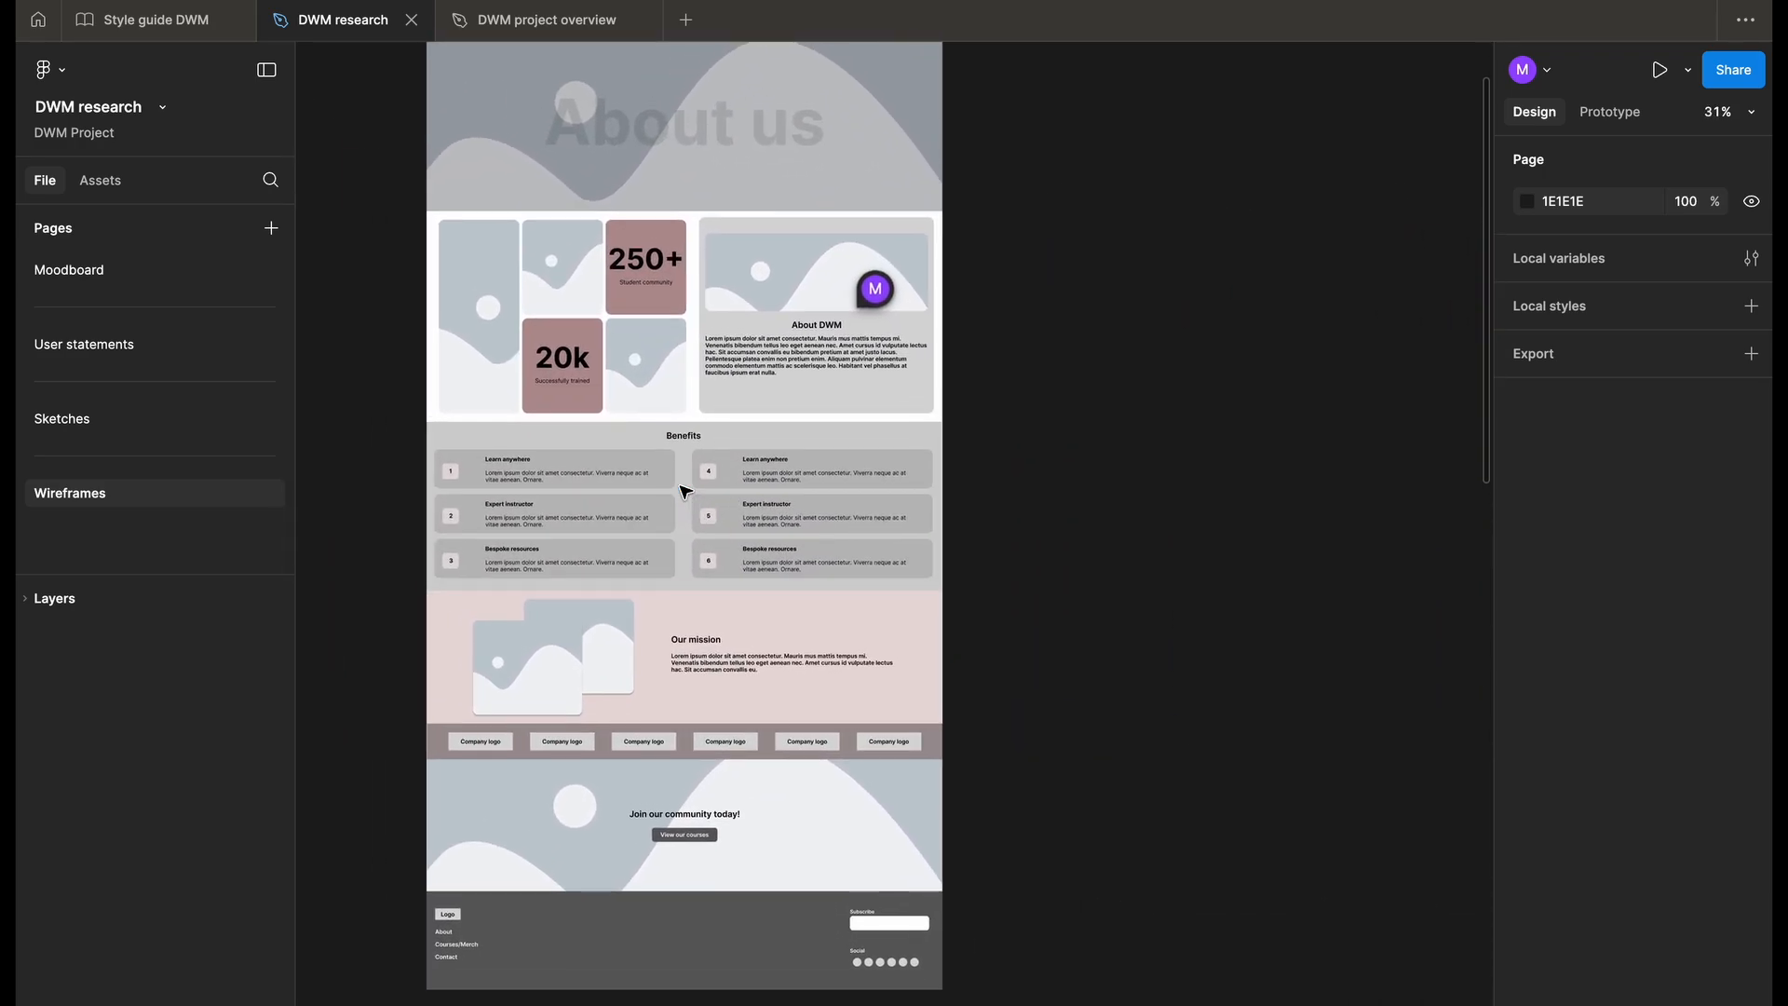
{"action": "scroll", "coordinate": [685, 492], "scroll_direction": "up", "scroll_amount": 3}
{"action": "scroll", "coordinate": [685, 492], "scroll_direction": "left", "scroll_amount": 2}
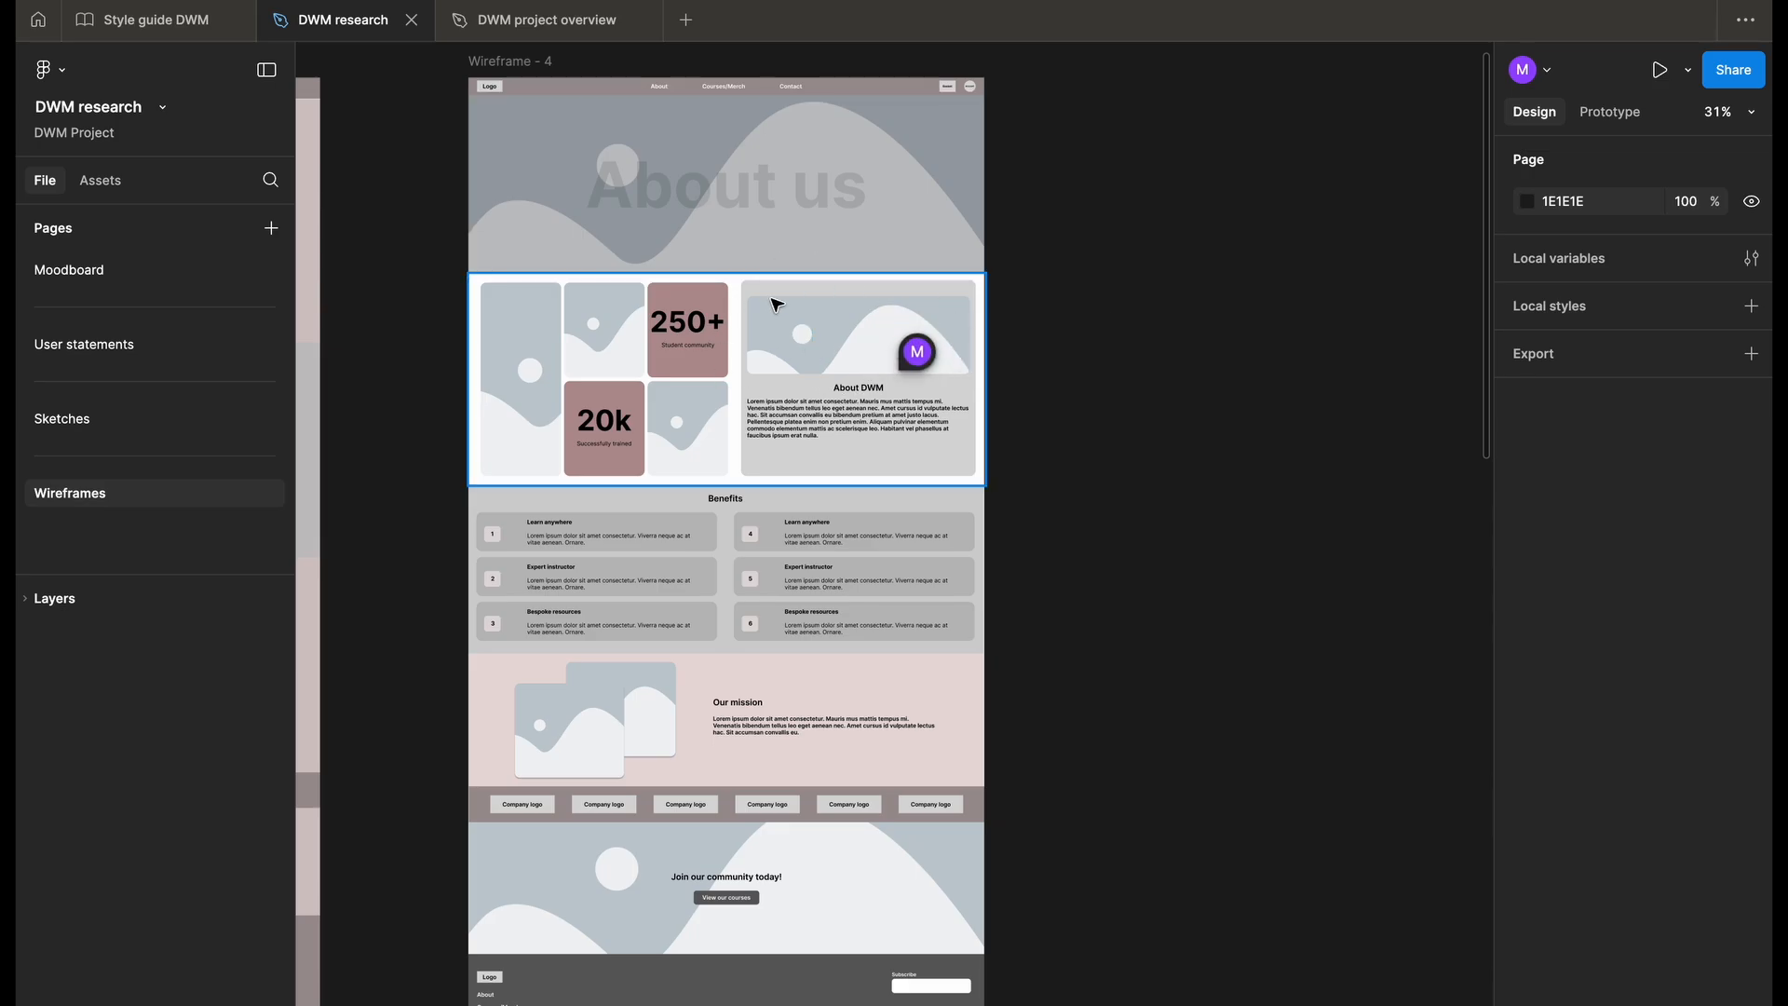
{"action": "scroll", "coordinate": [599, 336], "scroll_direction": "up", "scroll_amount": 3}
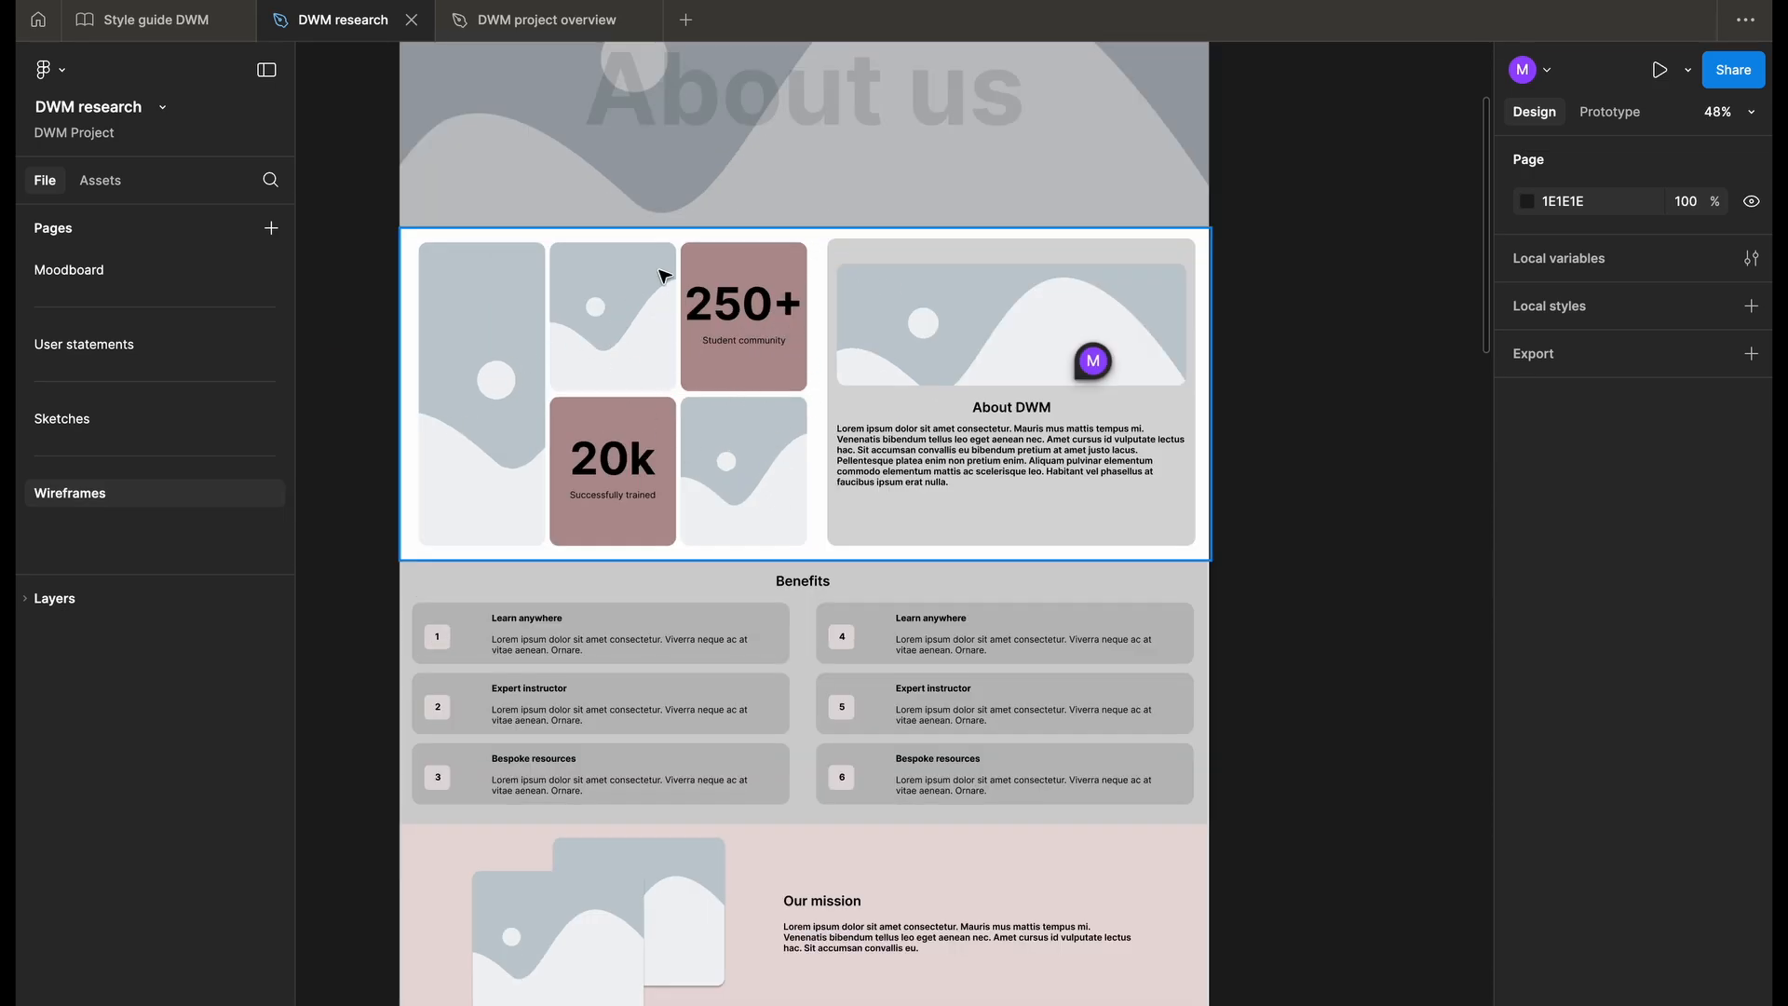
{"action": "scroll", "coordinate": [629, 438], "scroll_direction": "down", "scroll_amount": 3}
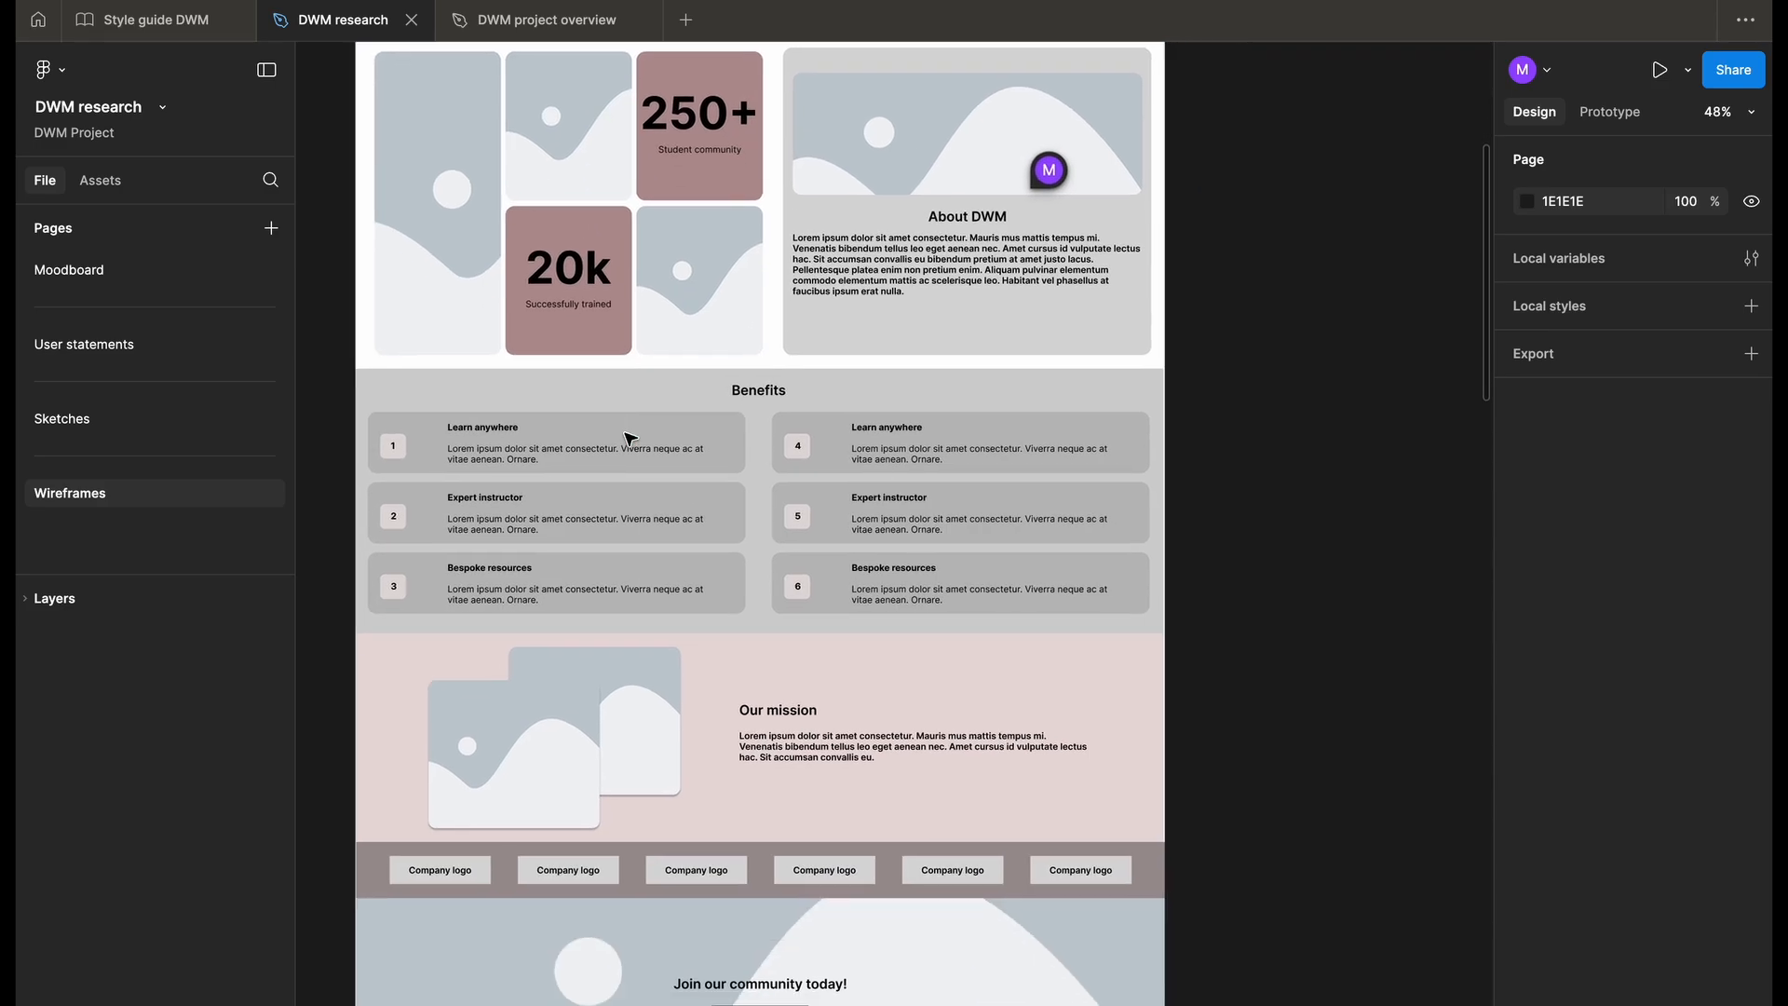
{"action": "scroll", "coordinate": [538, 698], "scroll_direction": "down", "scroll_amount": 3}
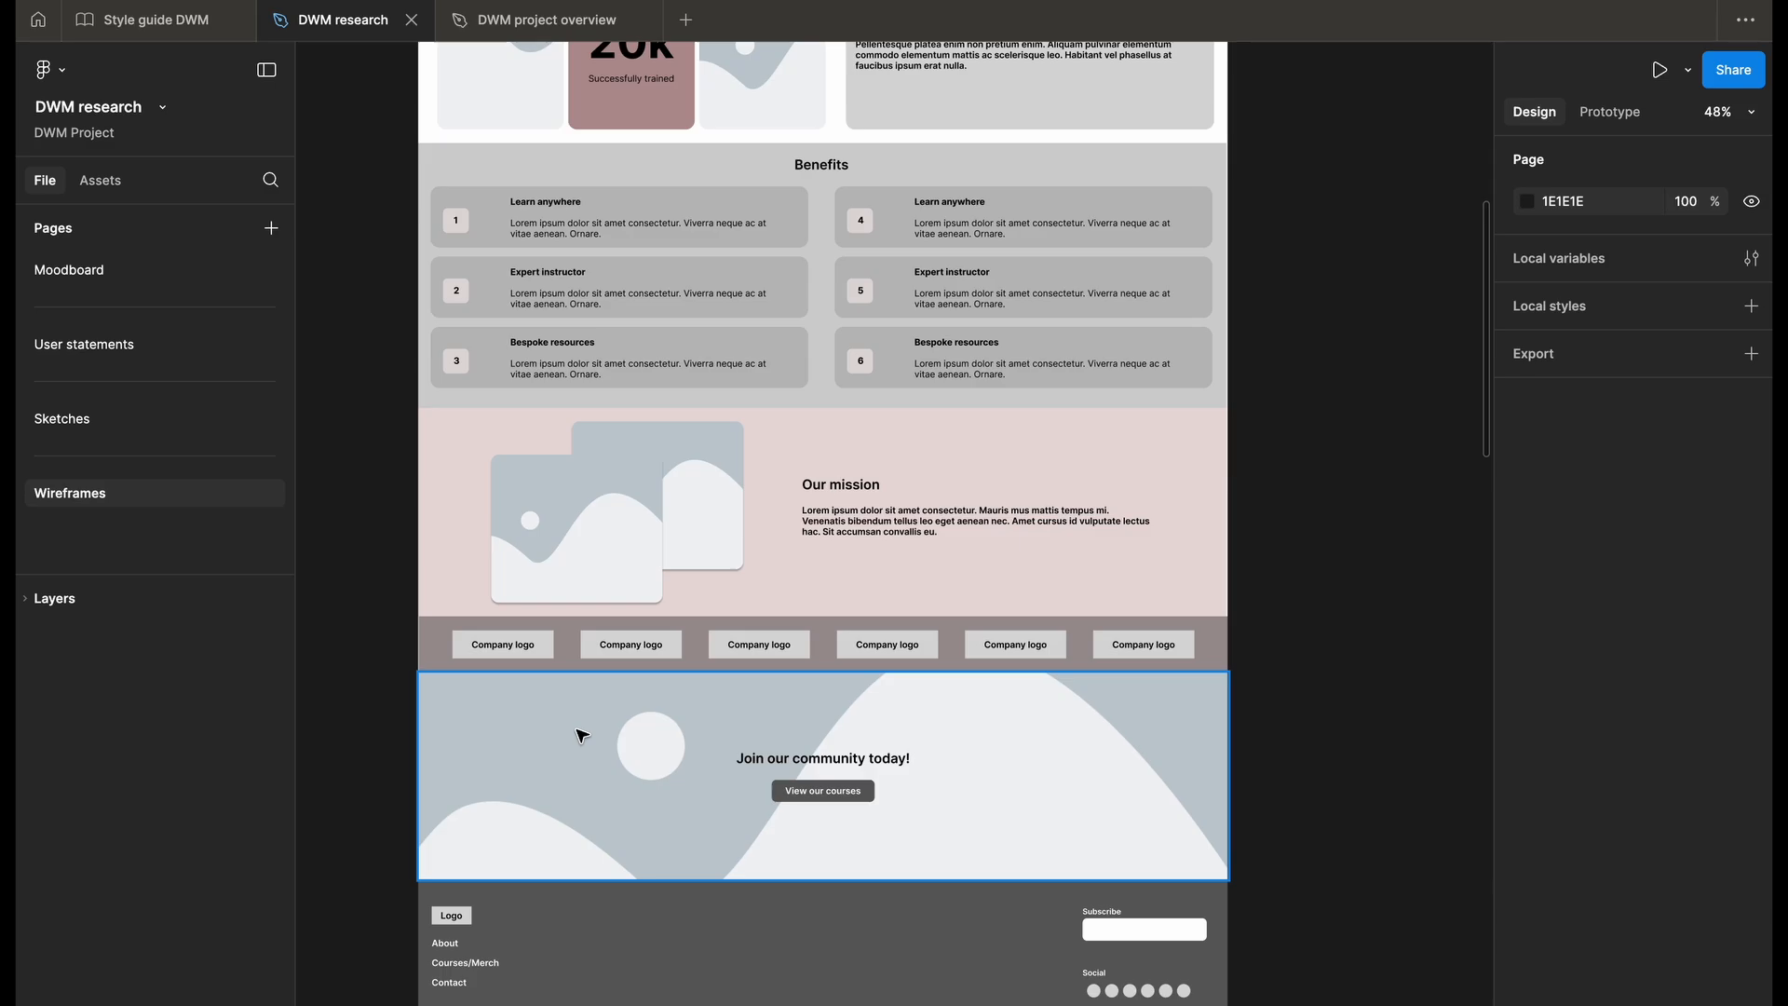
{"action": "scroll", "coordinate": [581, 736], "scroll_direction": "down", "scroll_amount": 2}
{"action": "scroll", "coordinate": [581, 716], "scroll_direction": "up", "scroll_amount": 5}
{"action": "scroll", "coordinate": [581, 716], "scroll_direction": "down", "scroll_amount": 1}
{"action": "scroll", "coordinate": [583, 716], "scroll_direction": "down", "scroll_amount": 4}
{"action": "scroll", "coordinate": [585, 717], "scroll_direction": "down", "scroll_amount": 5}
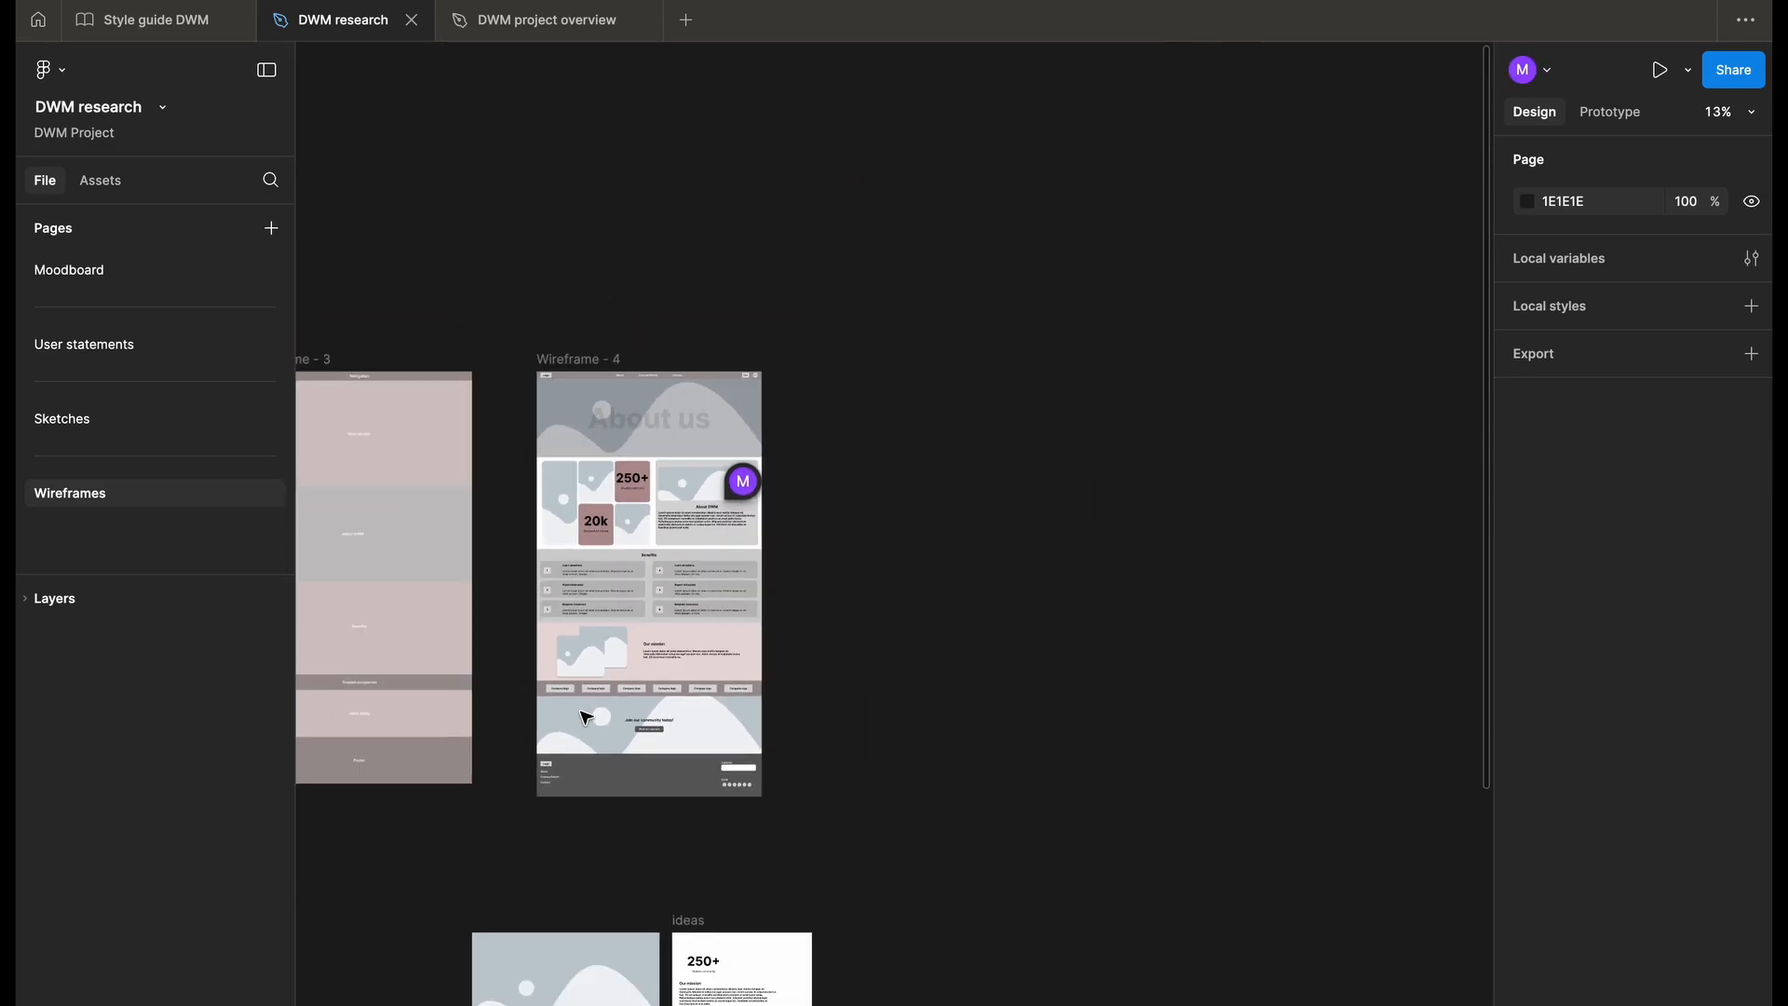
- Examine the Courses/Merch wireframe's hero and its course and merchandise card images
{"action": "scroll", "coordinate": [583, 719], "scroll_direction": "left", "scroll_amount": 5}
{"action": "scroll", "coordinate": [587, 723], "scroll_direction": "right", "scroll_amount": 5}
{"action": "scroll", "coordinate": [783, 626], "scroll_direction": "up", "scroll_amount": 5}
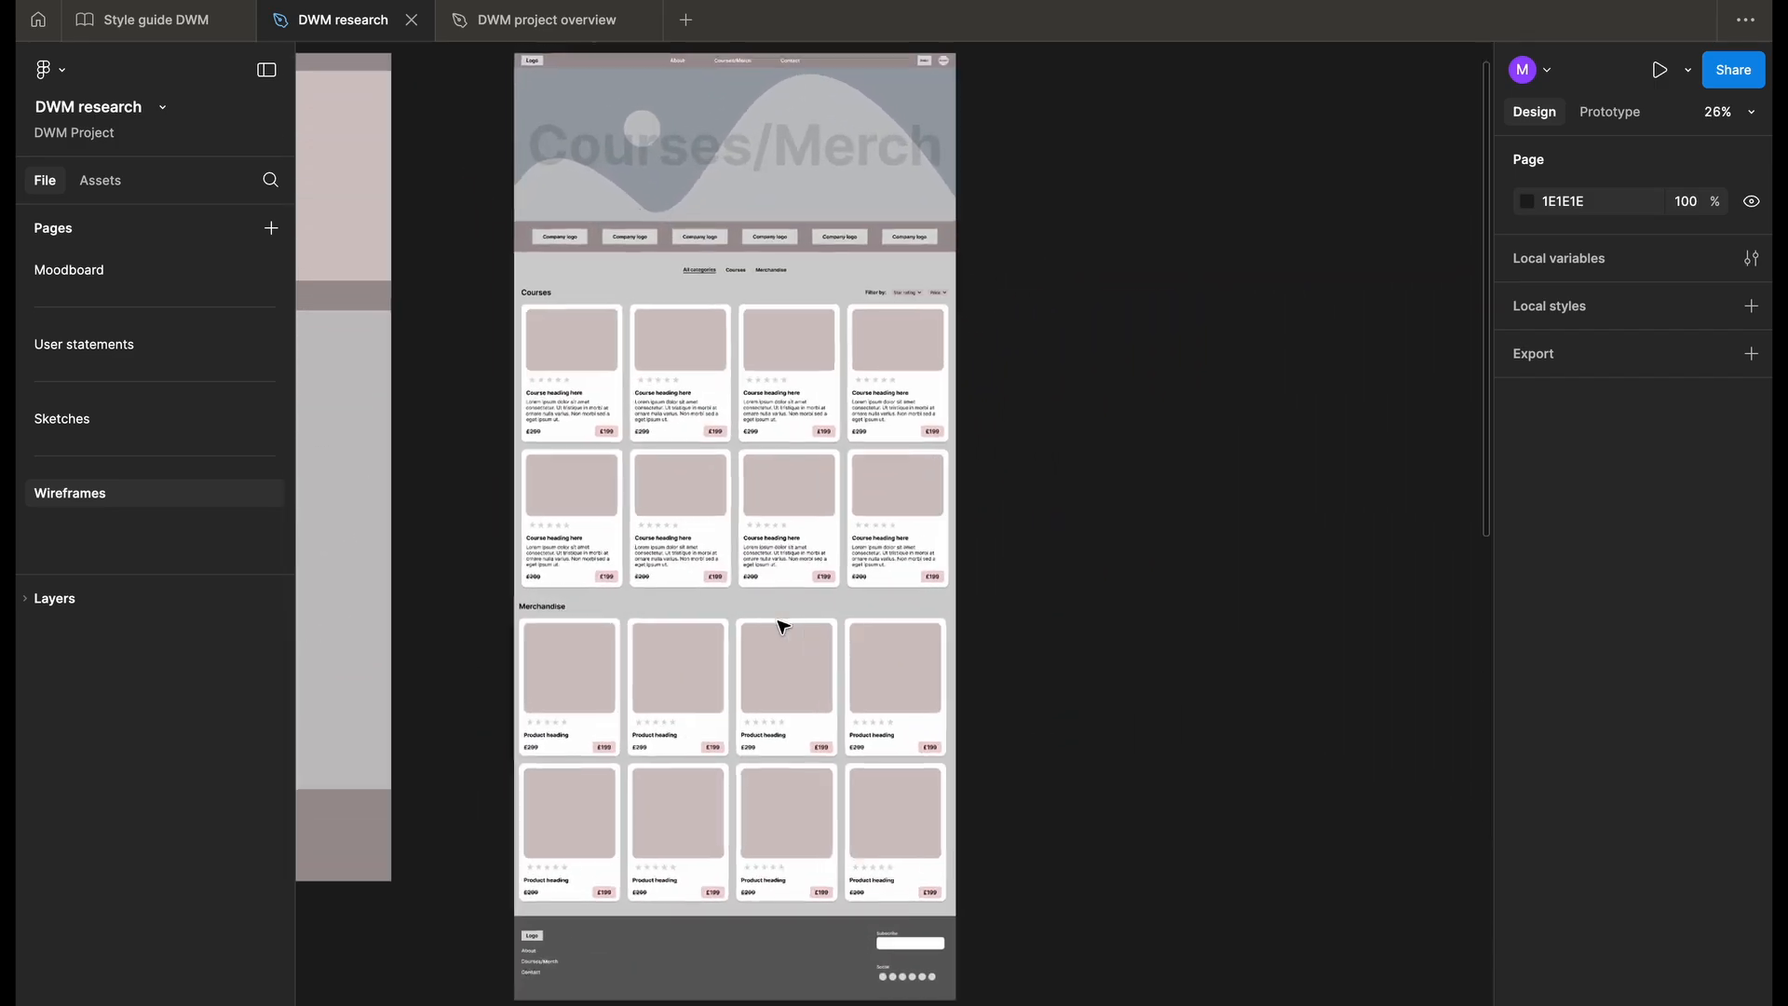
{"action": "scroll", "coordinate": [783, 623], "scroll_direction": "down", "scroll_amount": 1}
{"action": "scroll", "coordinate": [625, 380], "scroll_direction": "up", "scroll_amount": 1}
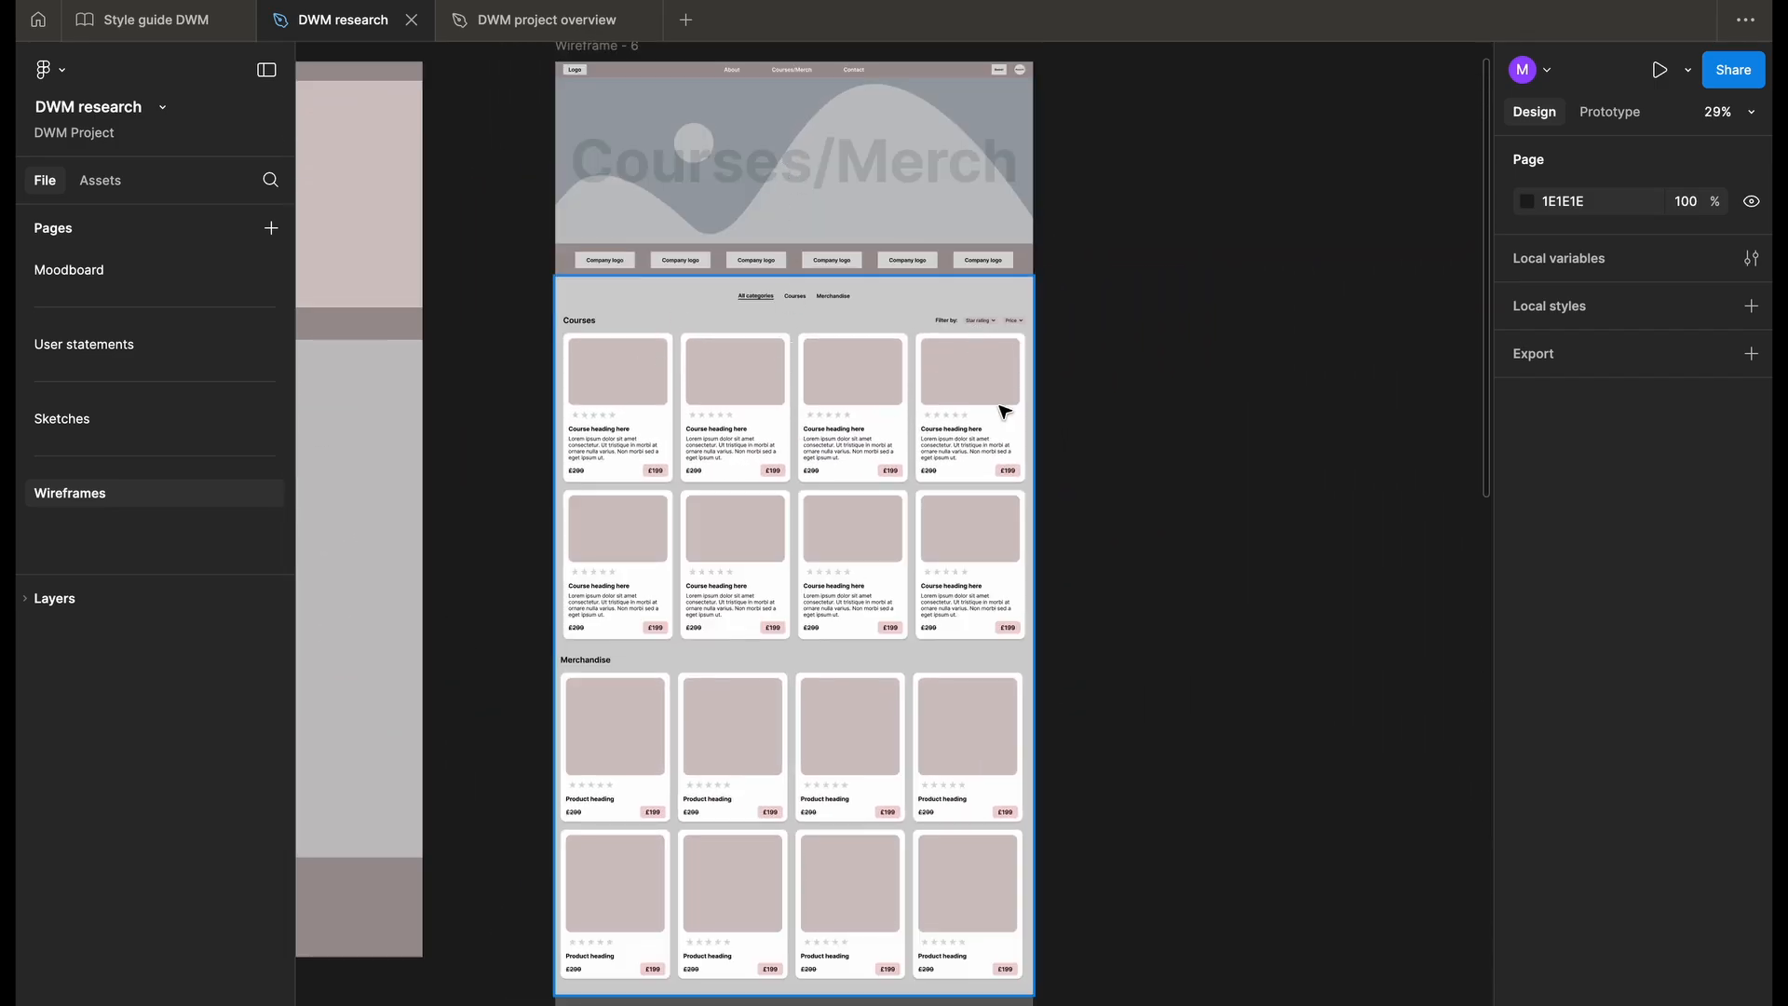
{"action": "scroll", "coordinate": [1015, 406], "scroll_direction": "down", "scroll_amount": 2}
{"action": "scroll", "coordinate": [894, 679], "scroll_direction": "up", "scroll_amount": 3}
{"action": "scroll", "coordinate": [896, 683], "scroll_direction": "down", "scroll_amount": 1}
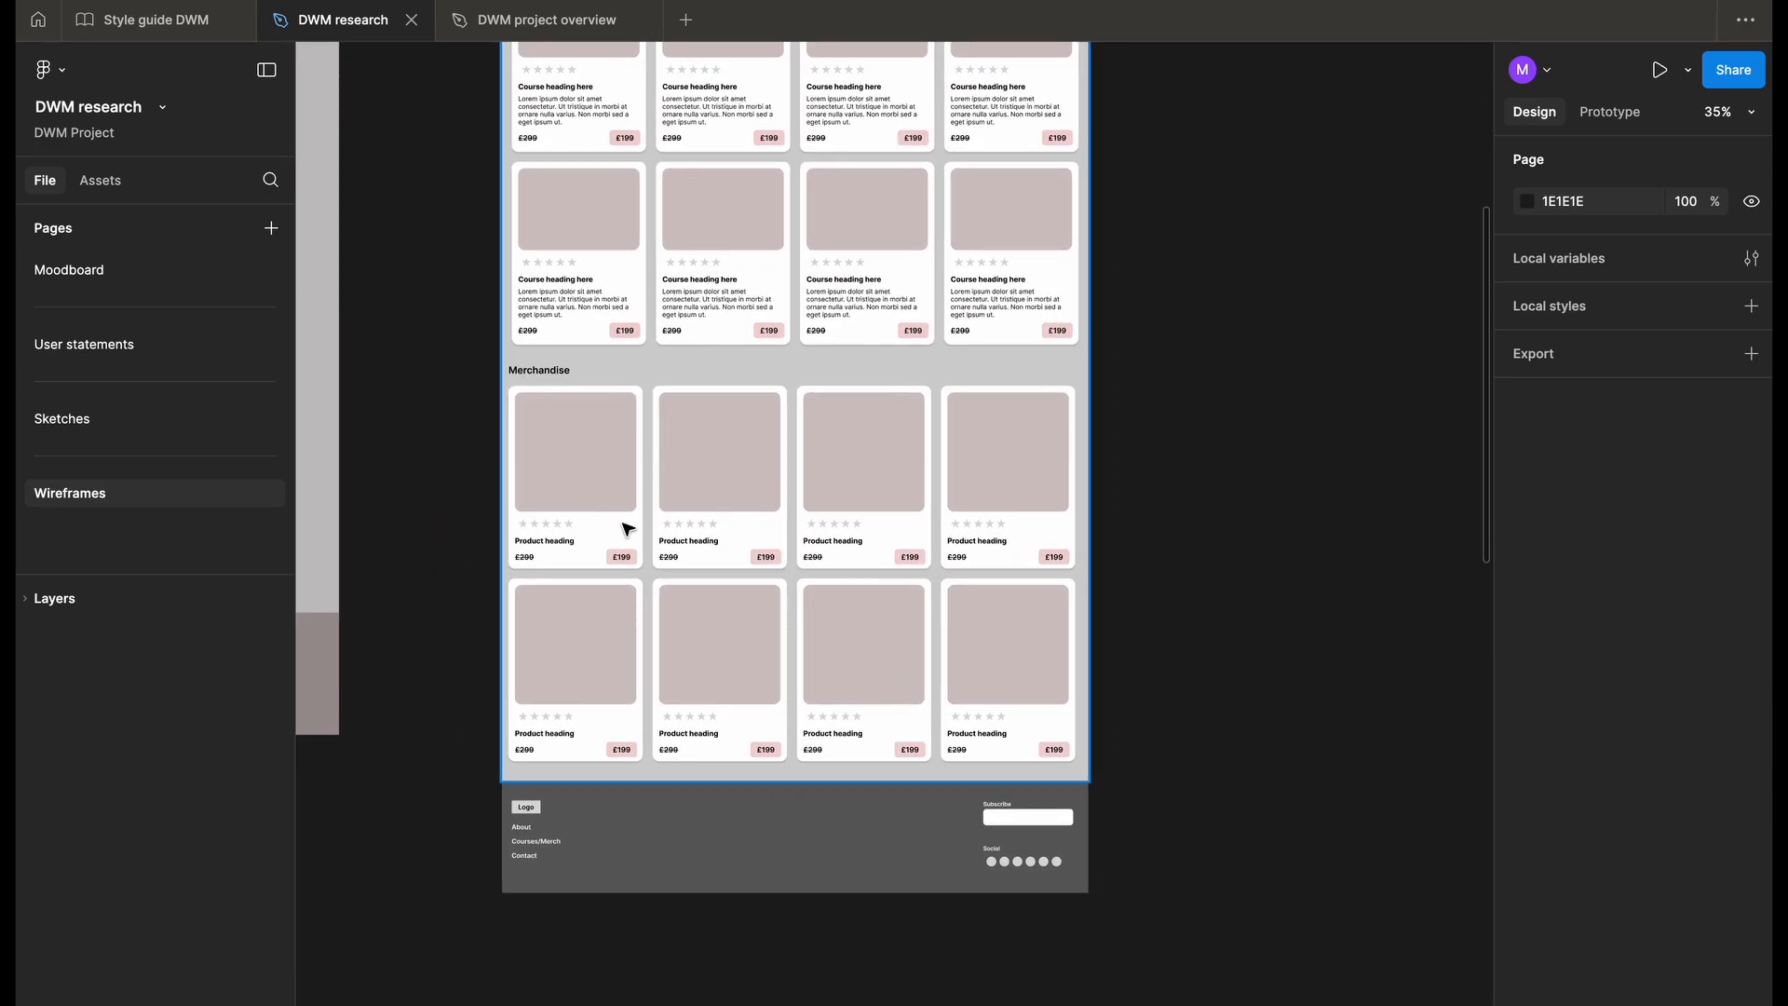
- Examine the Get in touch wireframe, including its hero image area and the contact form's help-topic icons
{"action": "scroll", "coordinate": [619, 527], "scroll_direction": "down", "scroll_amount": 3}
{"action": "scroll", "coordinate": [947, 447], "scroll_direction": "right", "scroll_amount": 3}
{"action": "scroll", "coordinate": [947, 445], "scroll_direction": "up", "scroll_amount": 2}
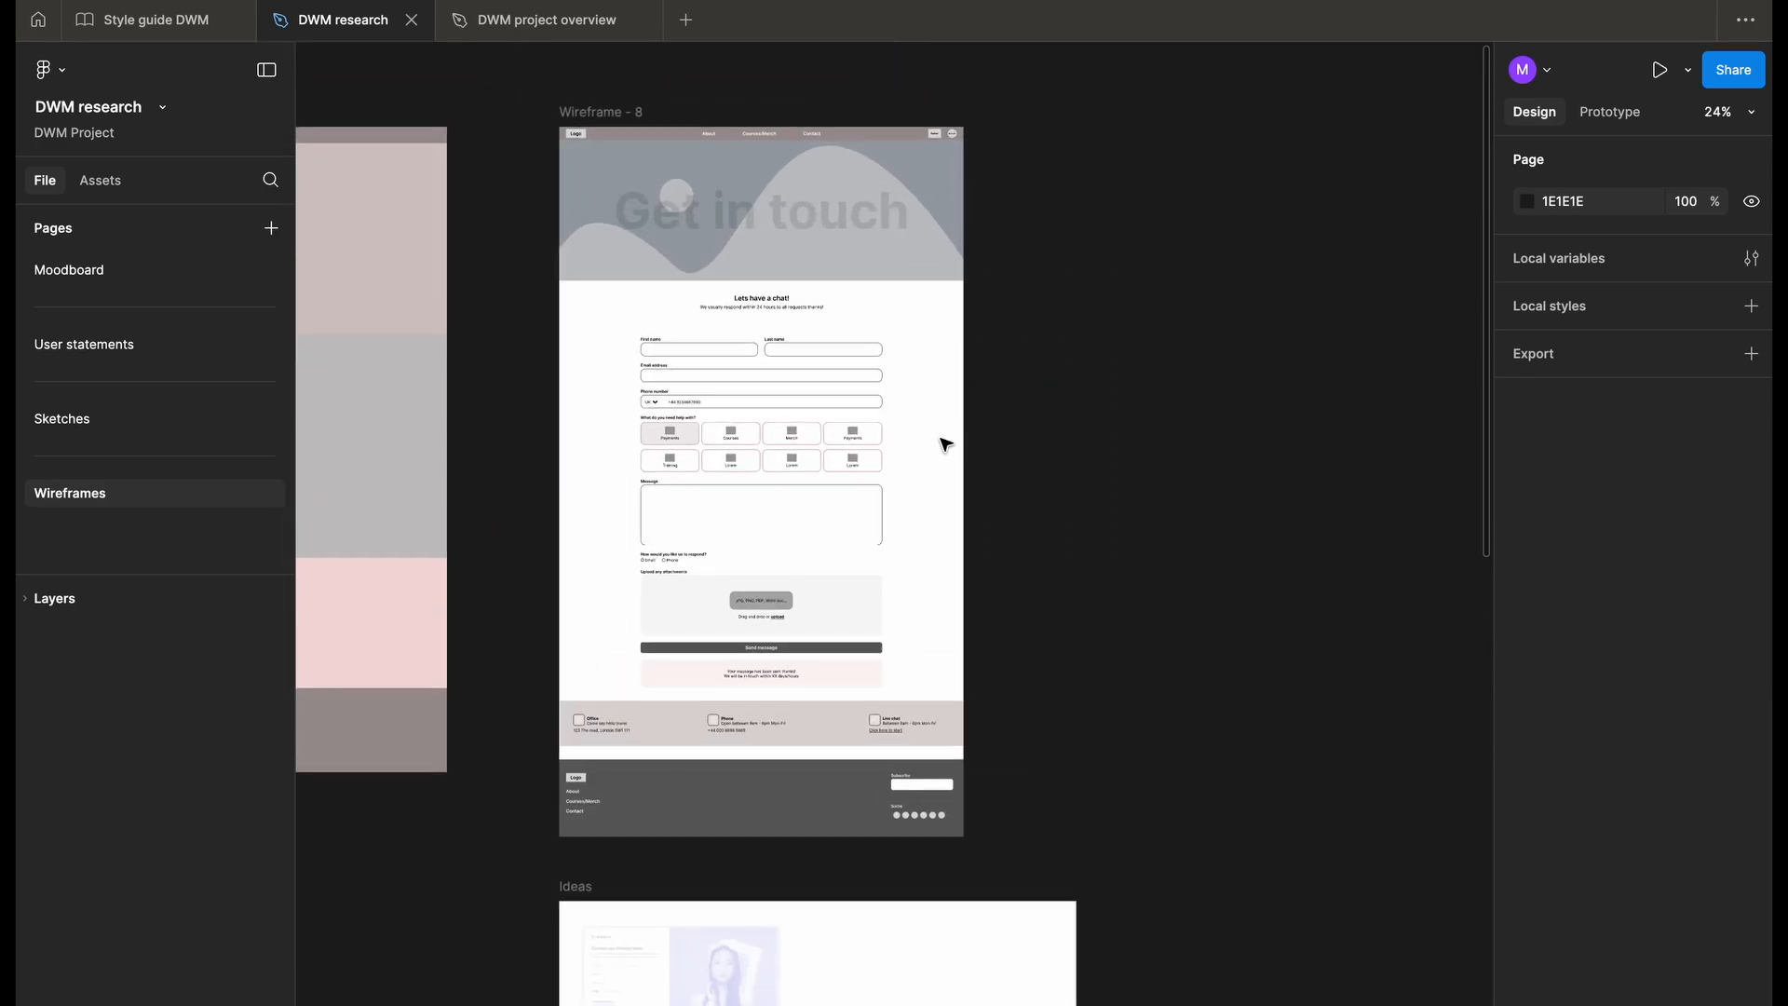
{"action": "scroll", "coordinate": [766, 245], "scroll_direction": "up", "scroll_amount": 2}
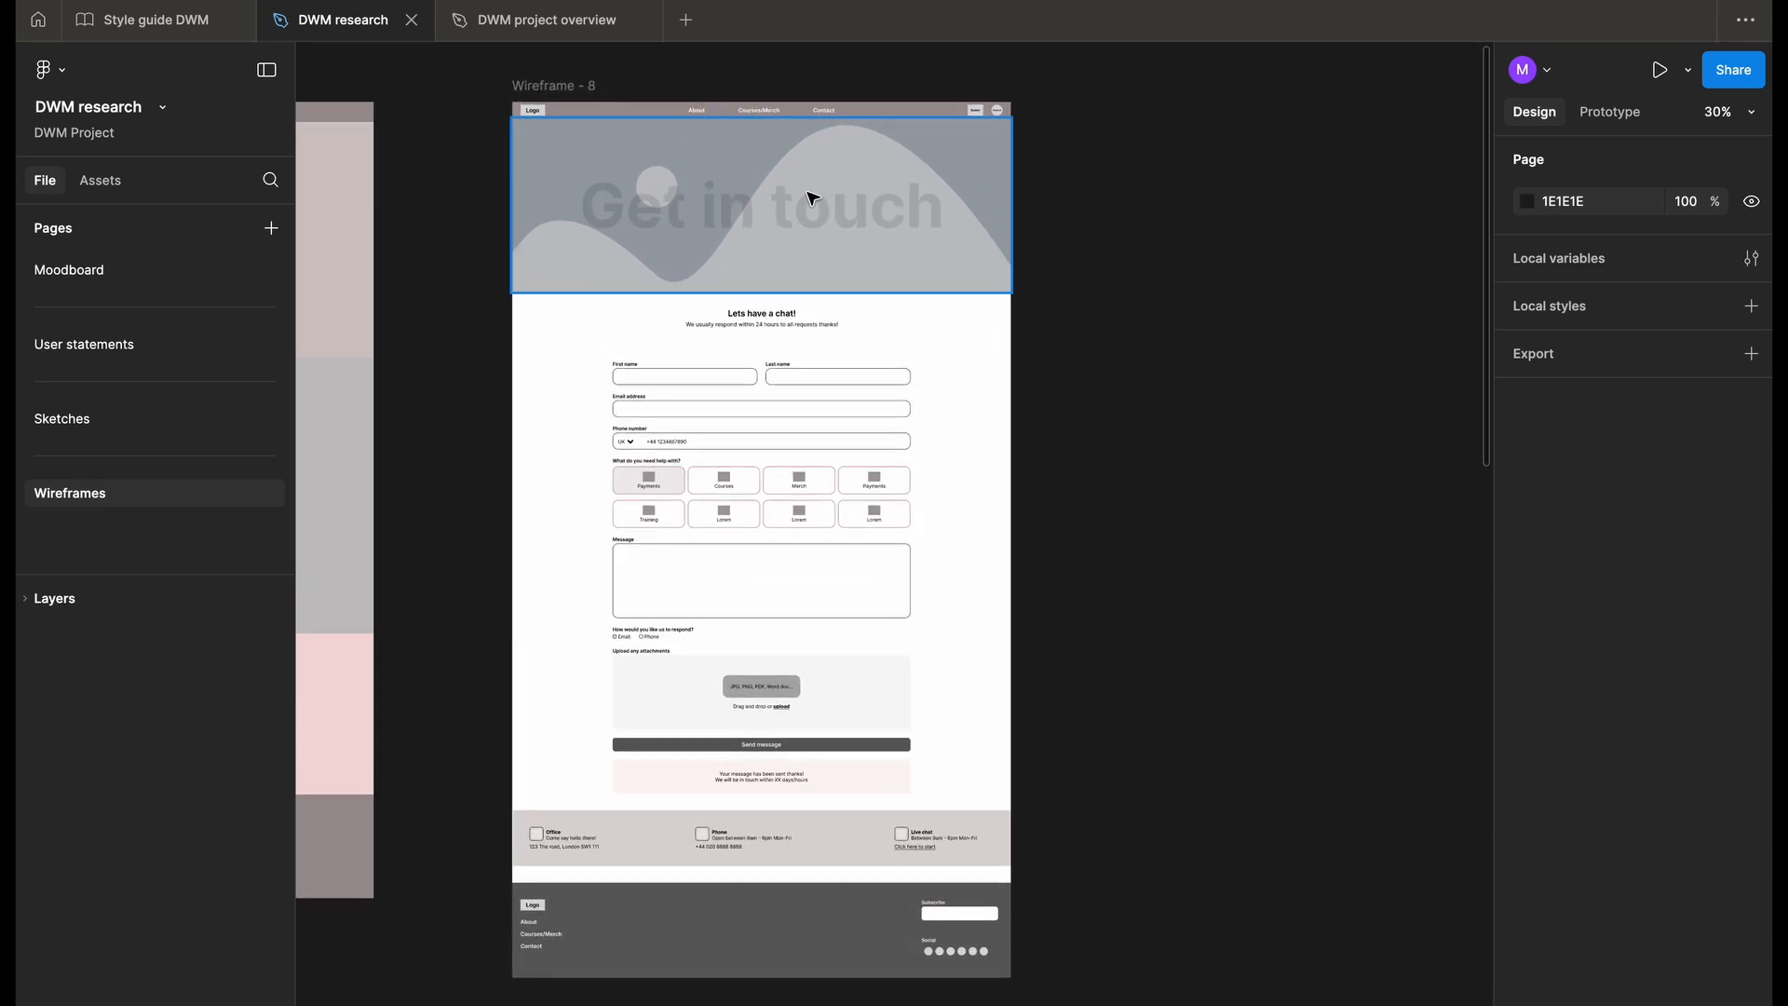
- Examine the Secure checkout wireframe, including the item thumbnails in the order summary and the delivery and payment logos
{"action": "scroll", "coordinate": [798, 605], "scroll_direction": "down", "scroll_amount": 5}
{"action": "scroll", "coordinate": [799, 606], "scroll_direction": "right", "scroll_amount": 3}
{"action": "scroll", "coordinate": [799, 605], "scroll_direction": "left", "scroll_amount": 4}
{"action": "scroll", "coordinate": [799, 606], "scroll_direction": "right", "scroll_amount": 2}
{"action": "scroll", "coordinate": [798, 605], "scroll_direction": "right", "scroll_amount": 1}
{"action": "scroll", "coordinate": [827, 367], "scroll_direction": "up", "scroll_amount": 5}
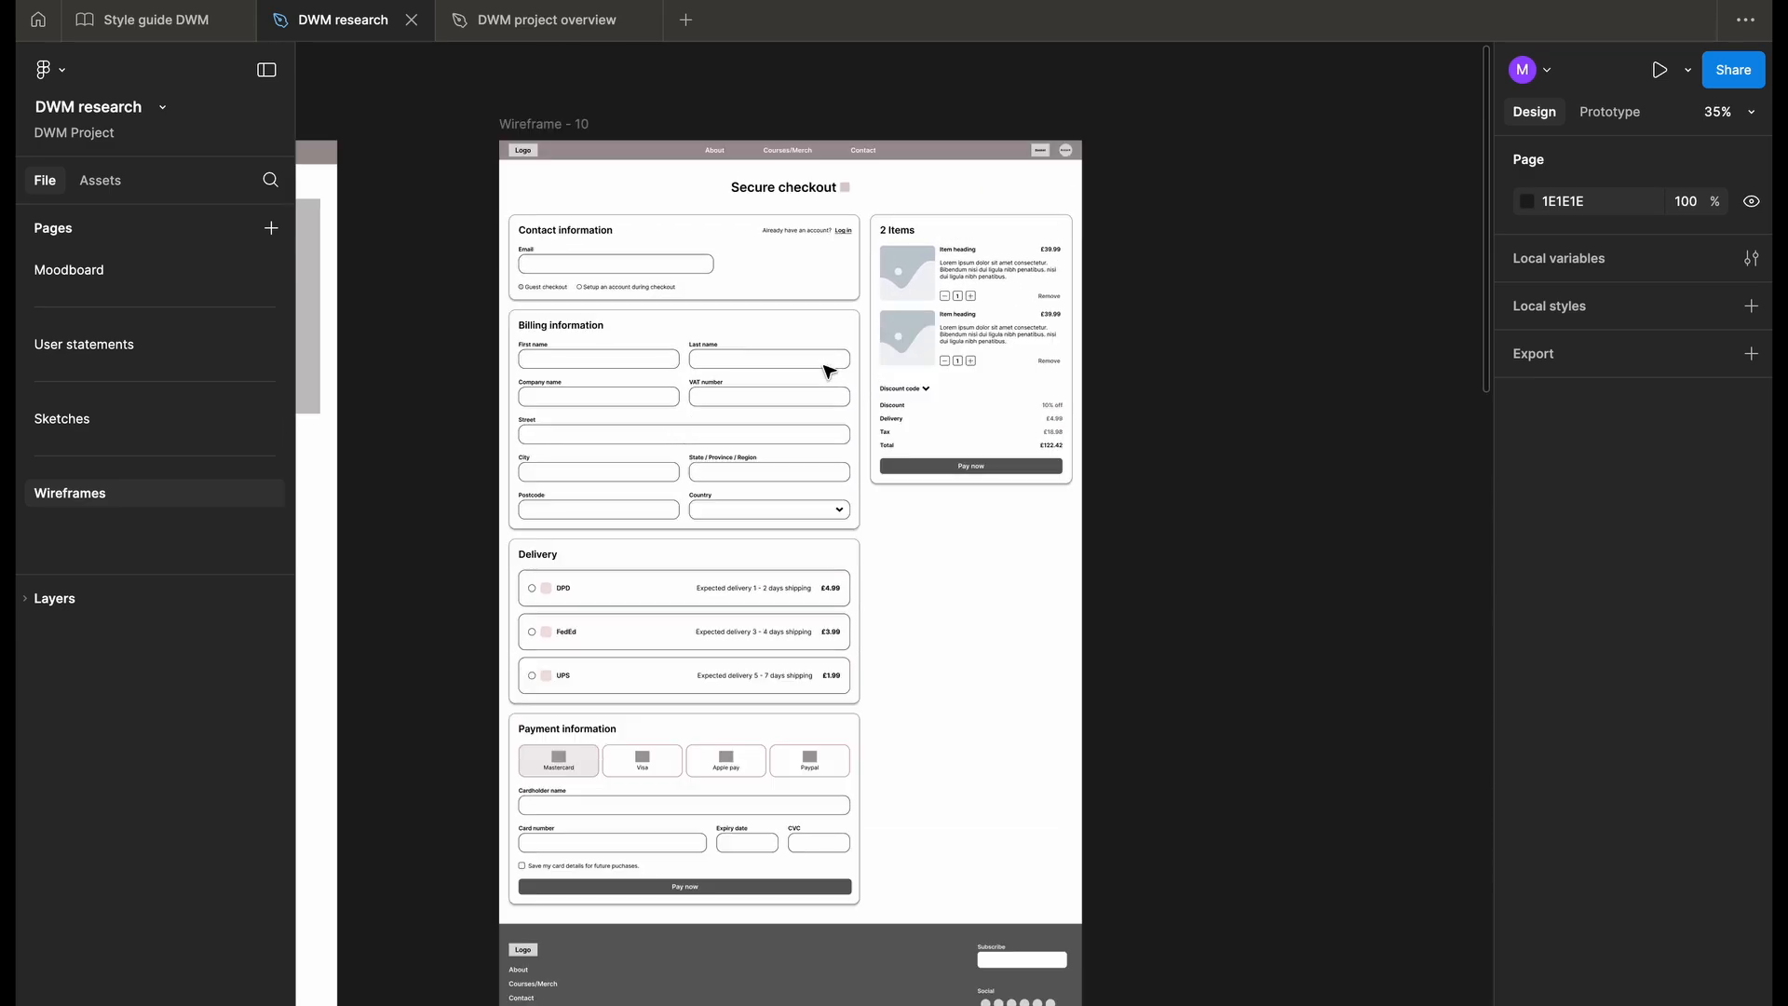
{"action": "scroll", "coordinate": [829, 369], "scroll_direction": "down", "scroll_amount": 1}
{"action": "scroll", "coordinate": [828, 370], "scroll_direction": "right", "scroll_amount": 1}
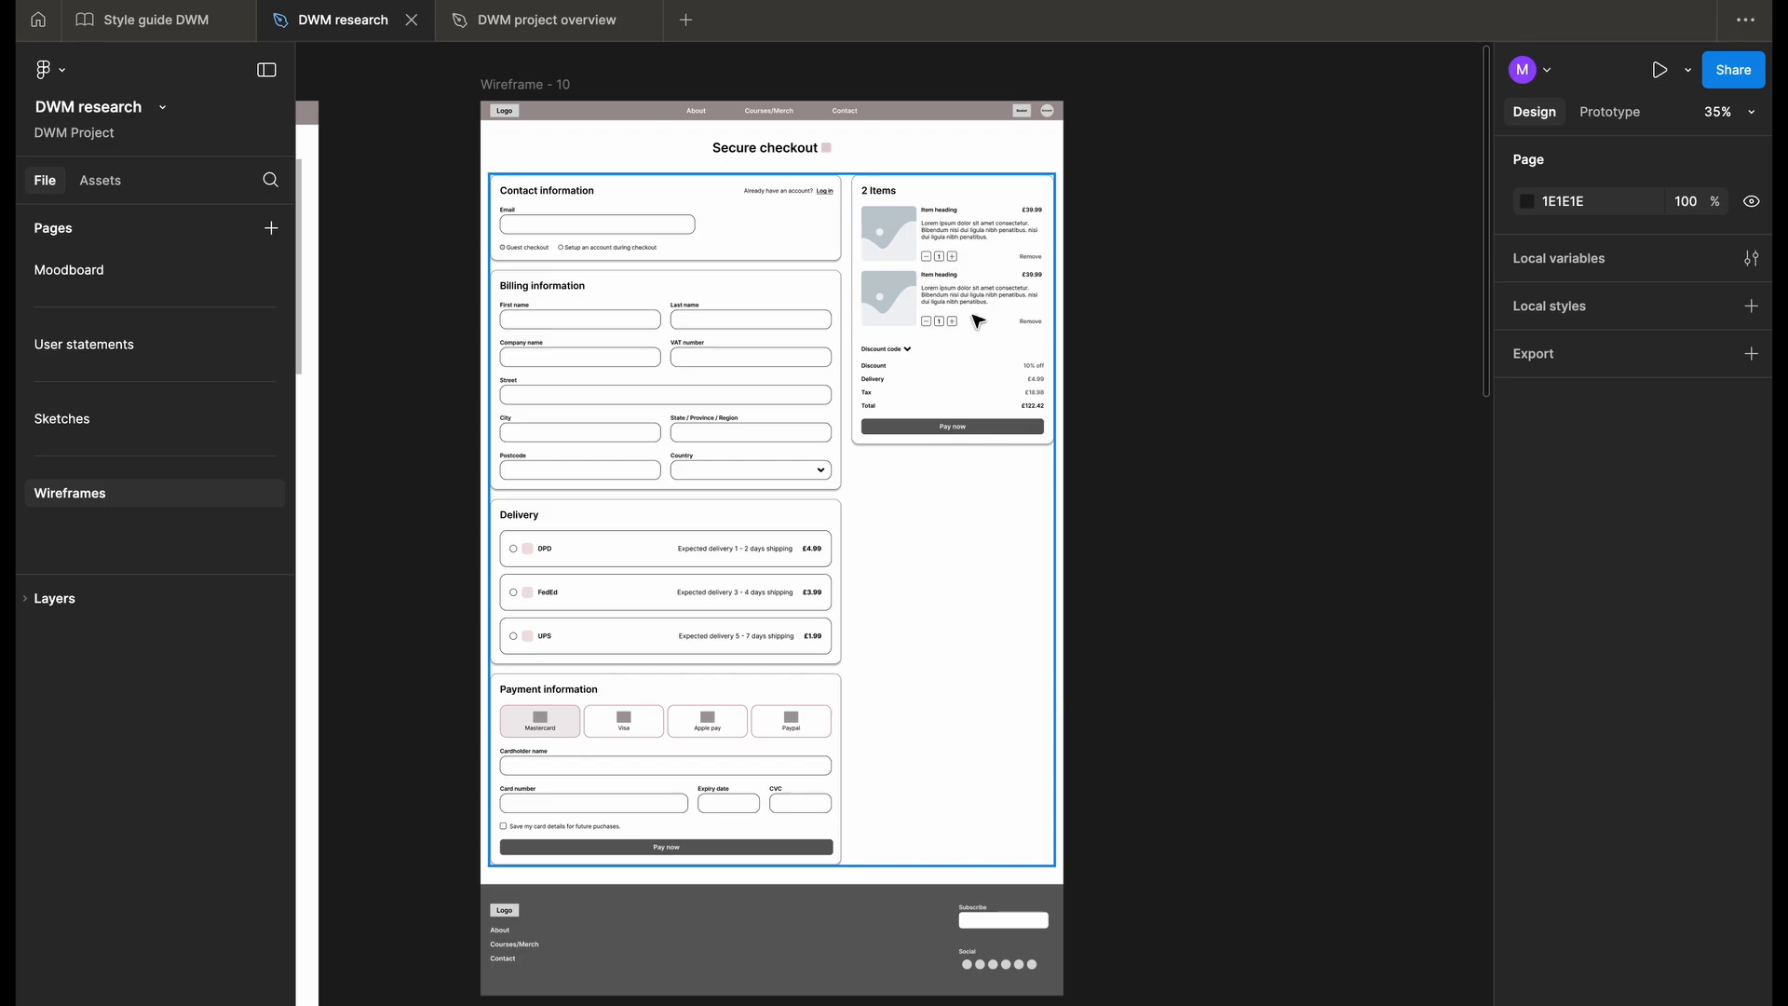
{"action": "scroll", "coordinate": [977, 322], "scroll_direction": "down", "scroll_amount": 1}
{"action": "scroll", "coordinate": [977, 321], "scroll_direction": "down", "scroll_amount": 10}
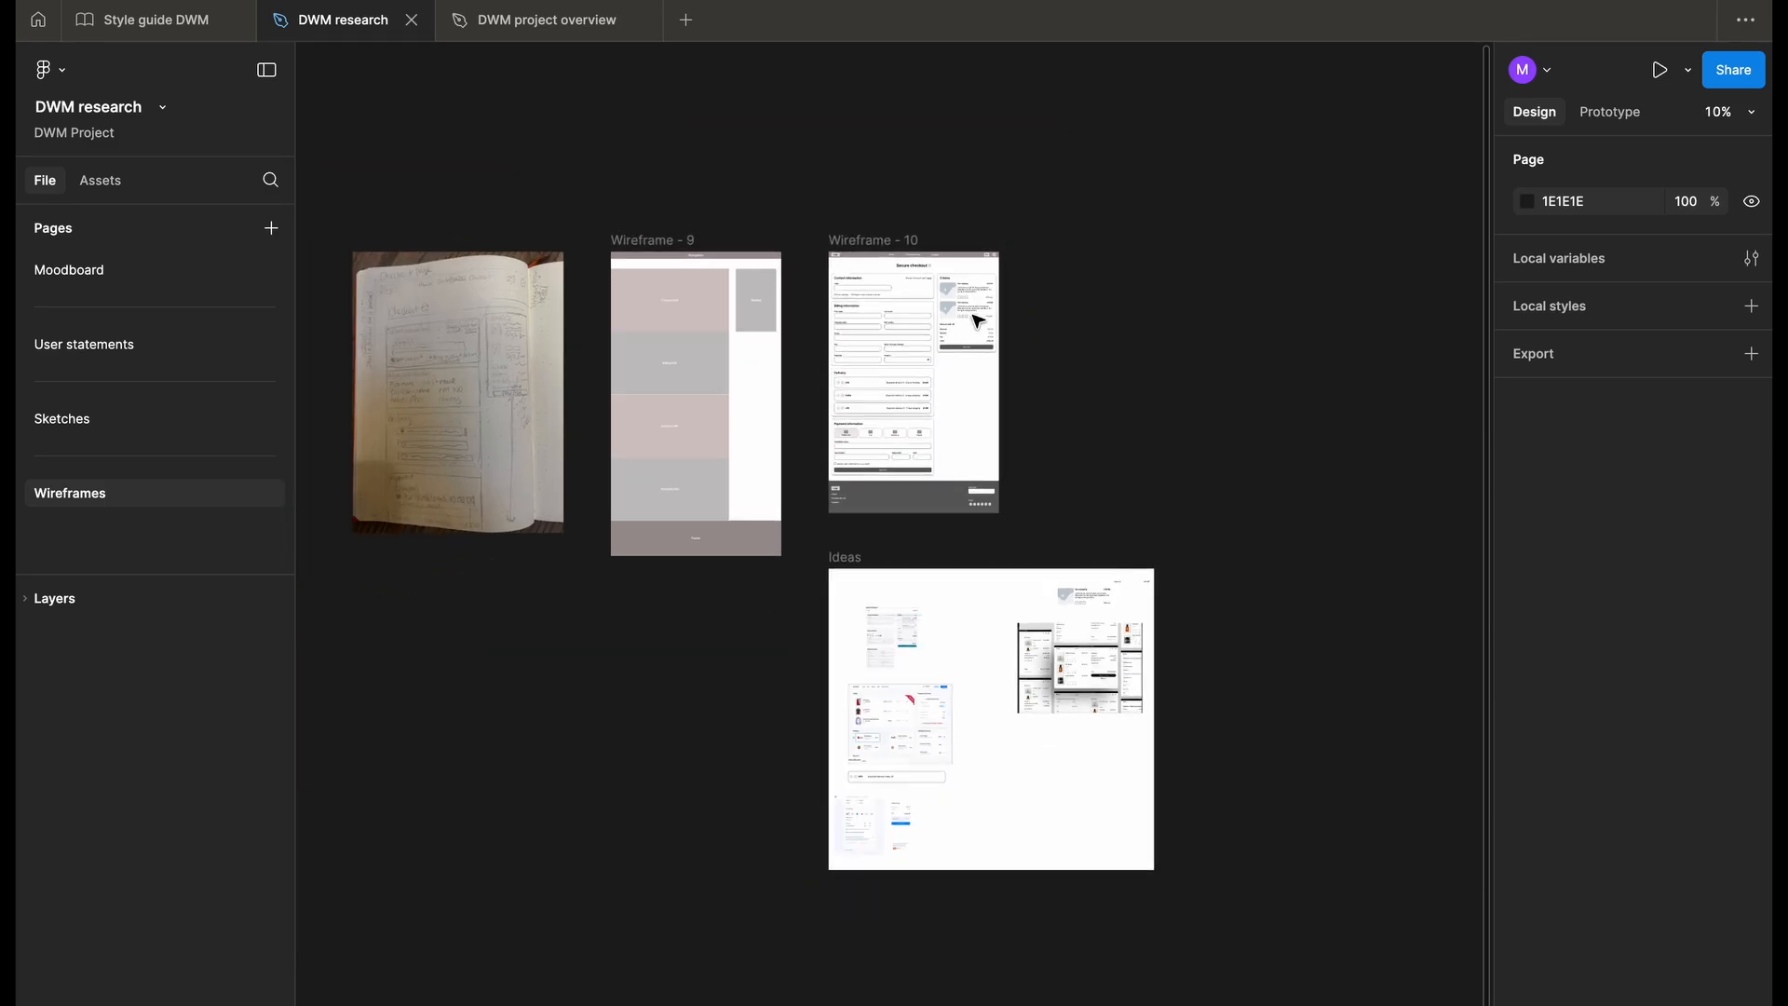
{"action": "scroll", "coordinate": [977, 321], "scroll_direction": "down", "scroll_amount": 2}
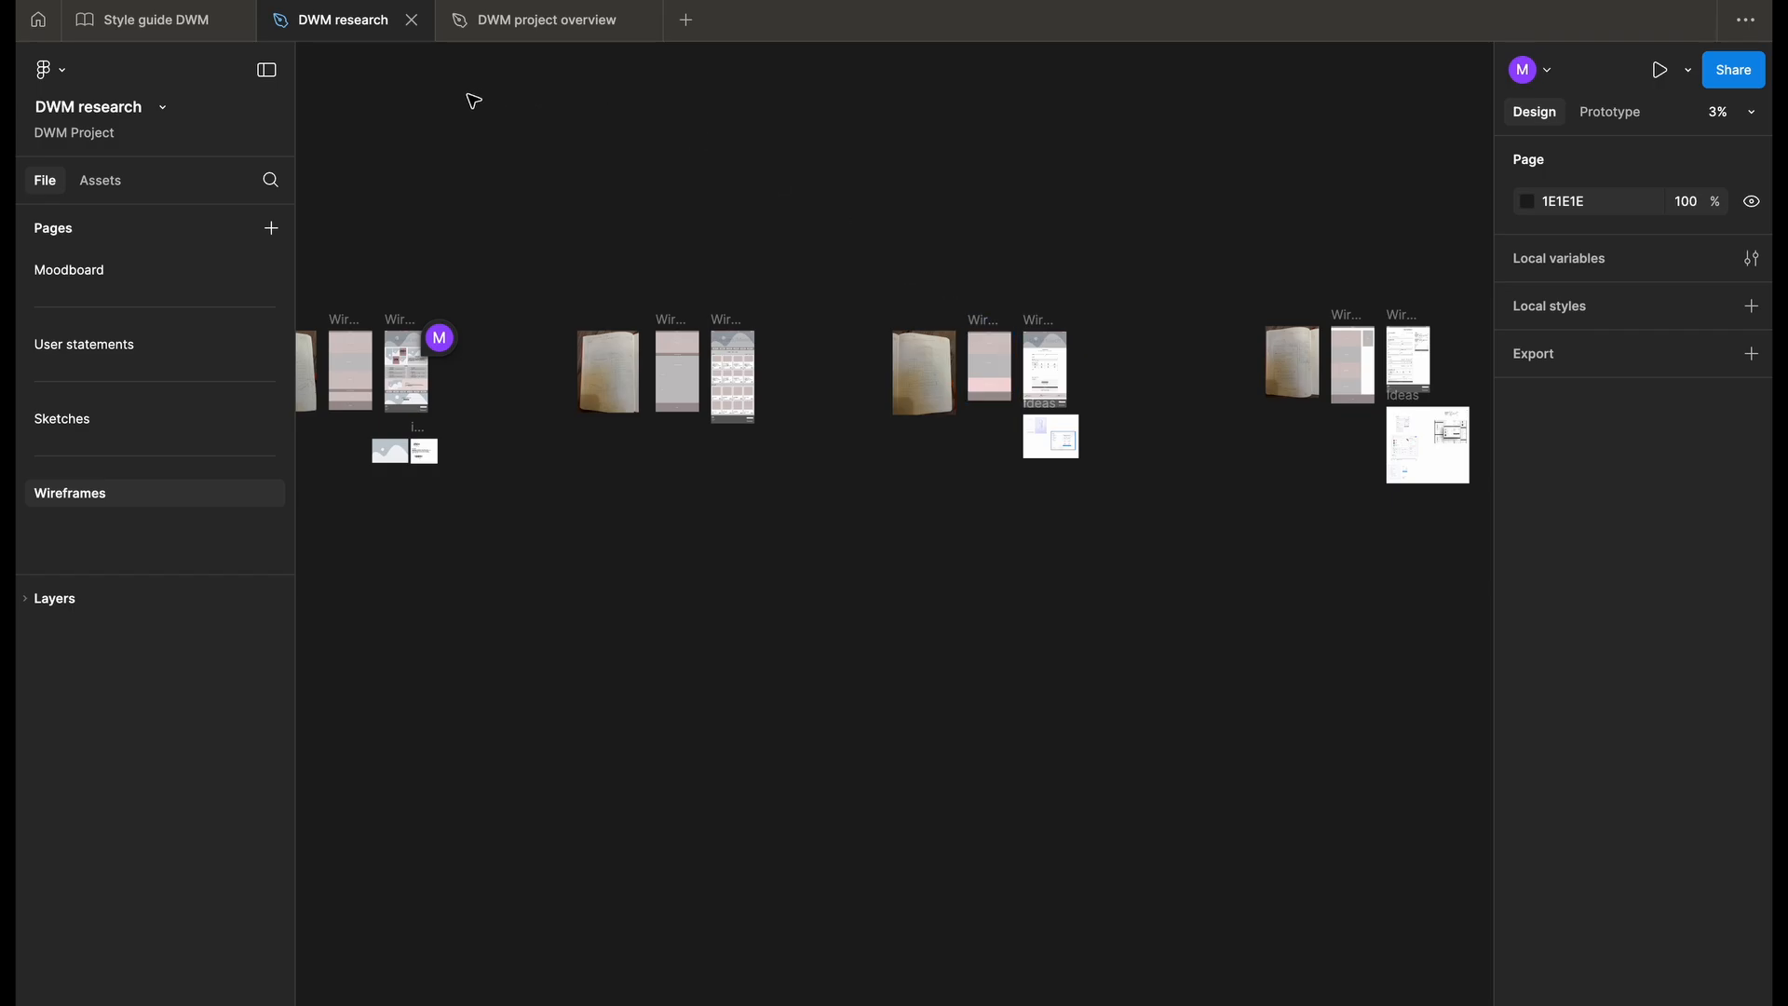
- Switch to the Style guide DWM file and search the Pexels plugin for "courses" photos
{"action": "left_click", "coordinate": [157, 19]}
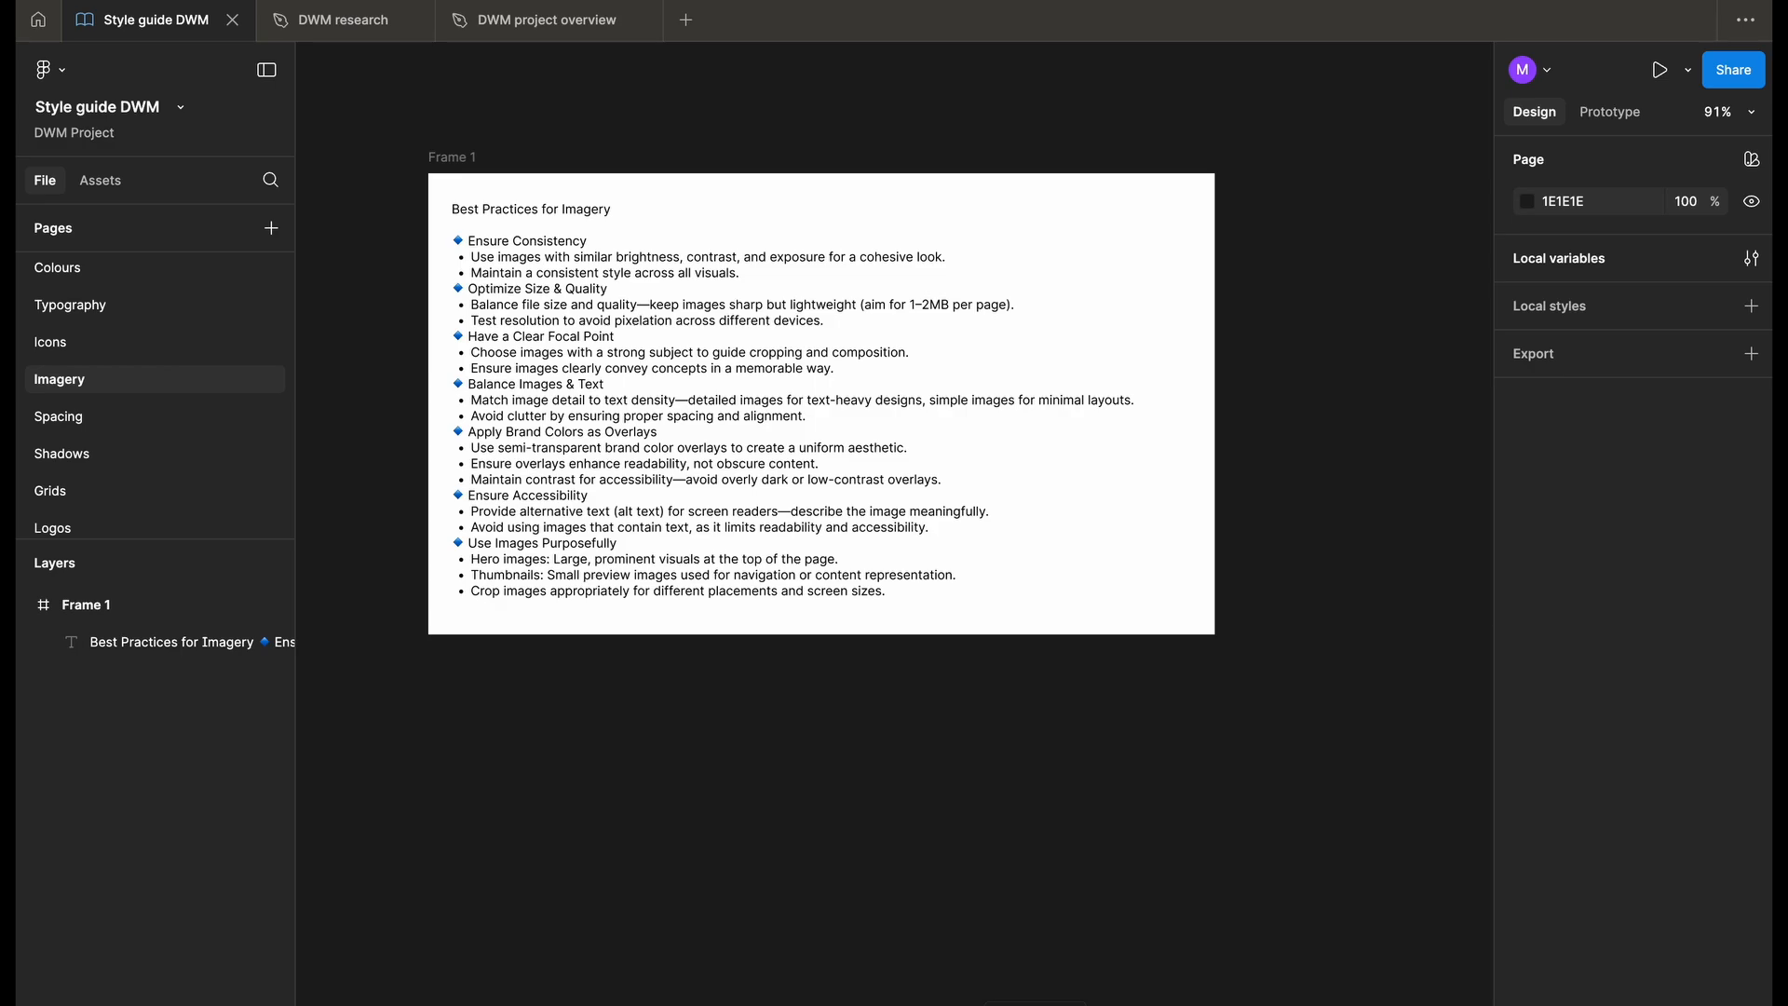
{"action": "key", "text": "super+k"}
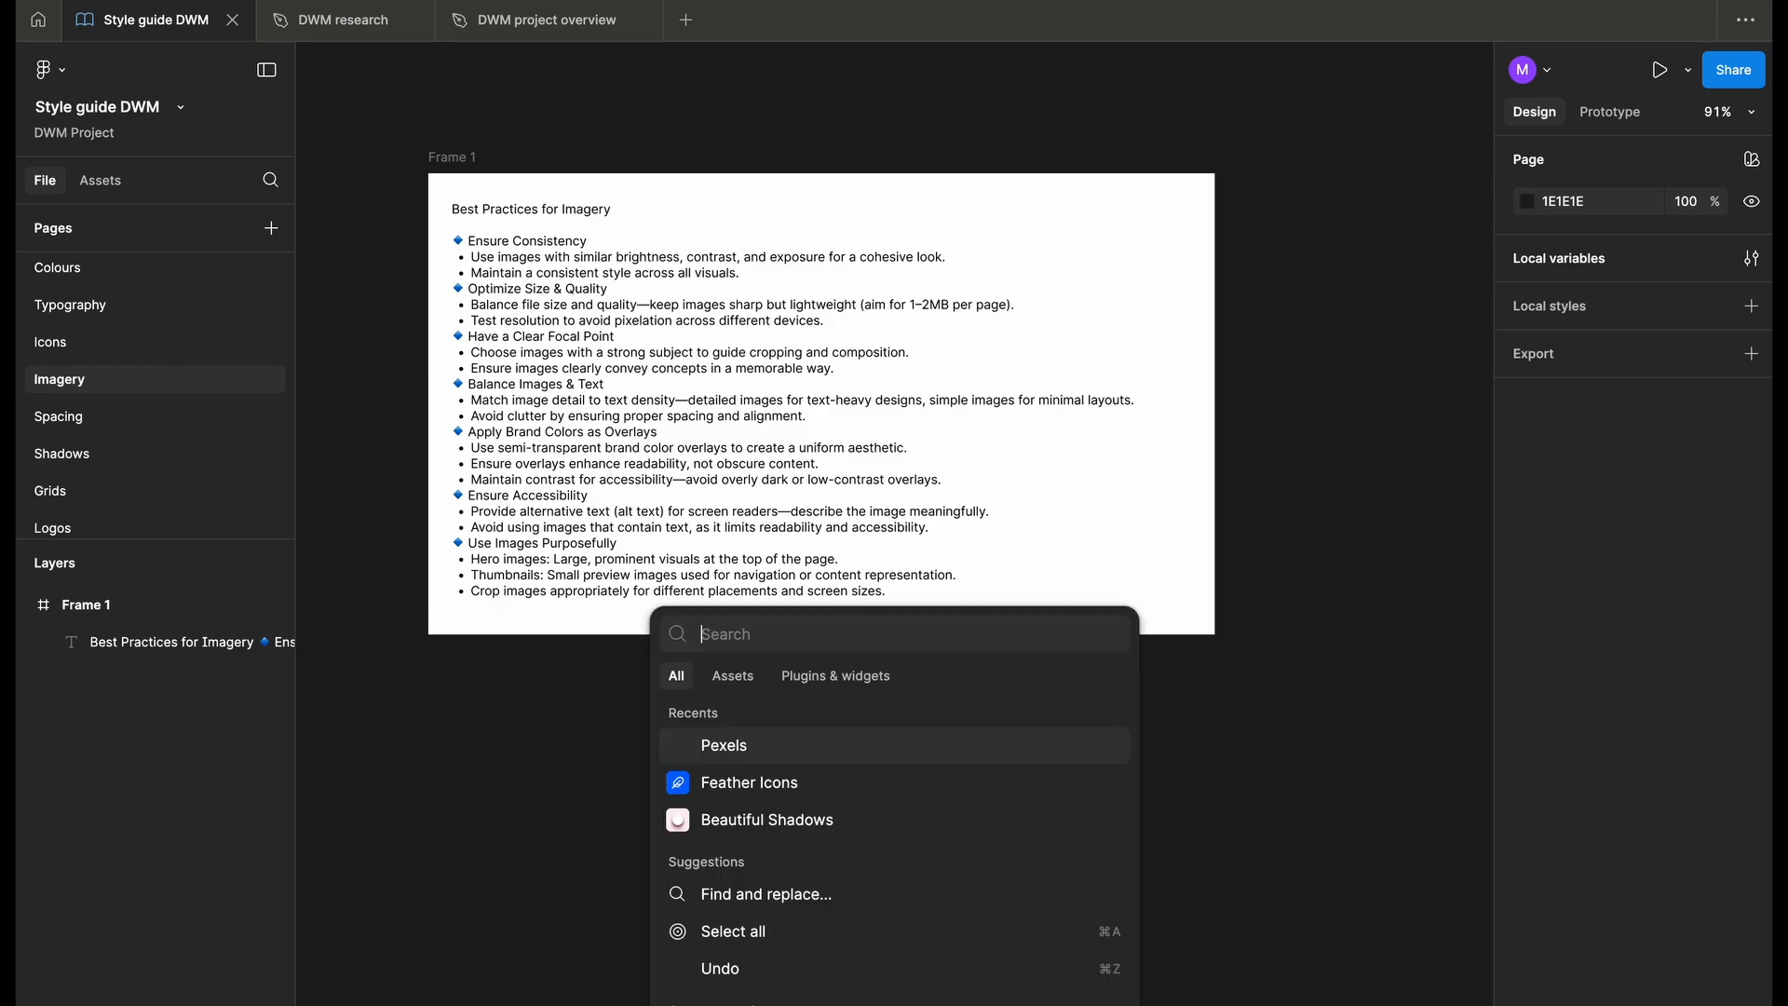
{"action": "left_click", "coordinate": [754, 750]}
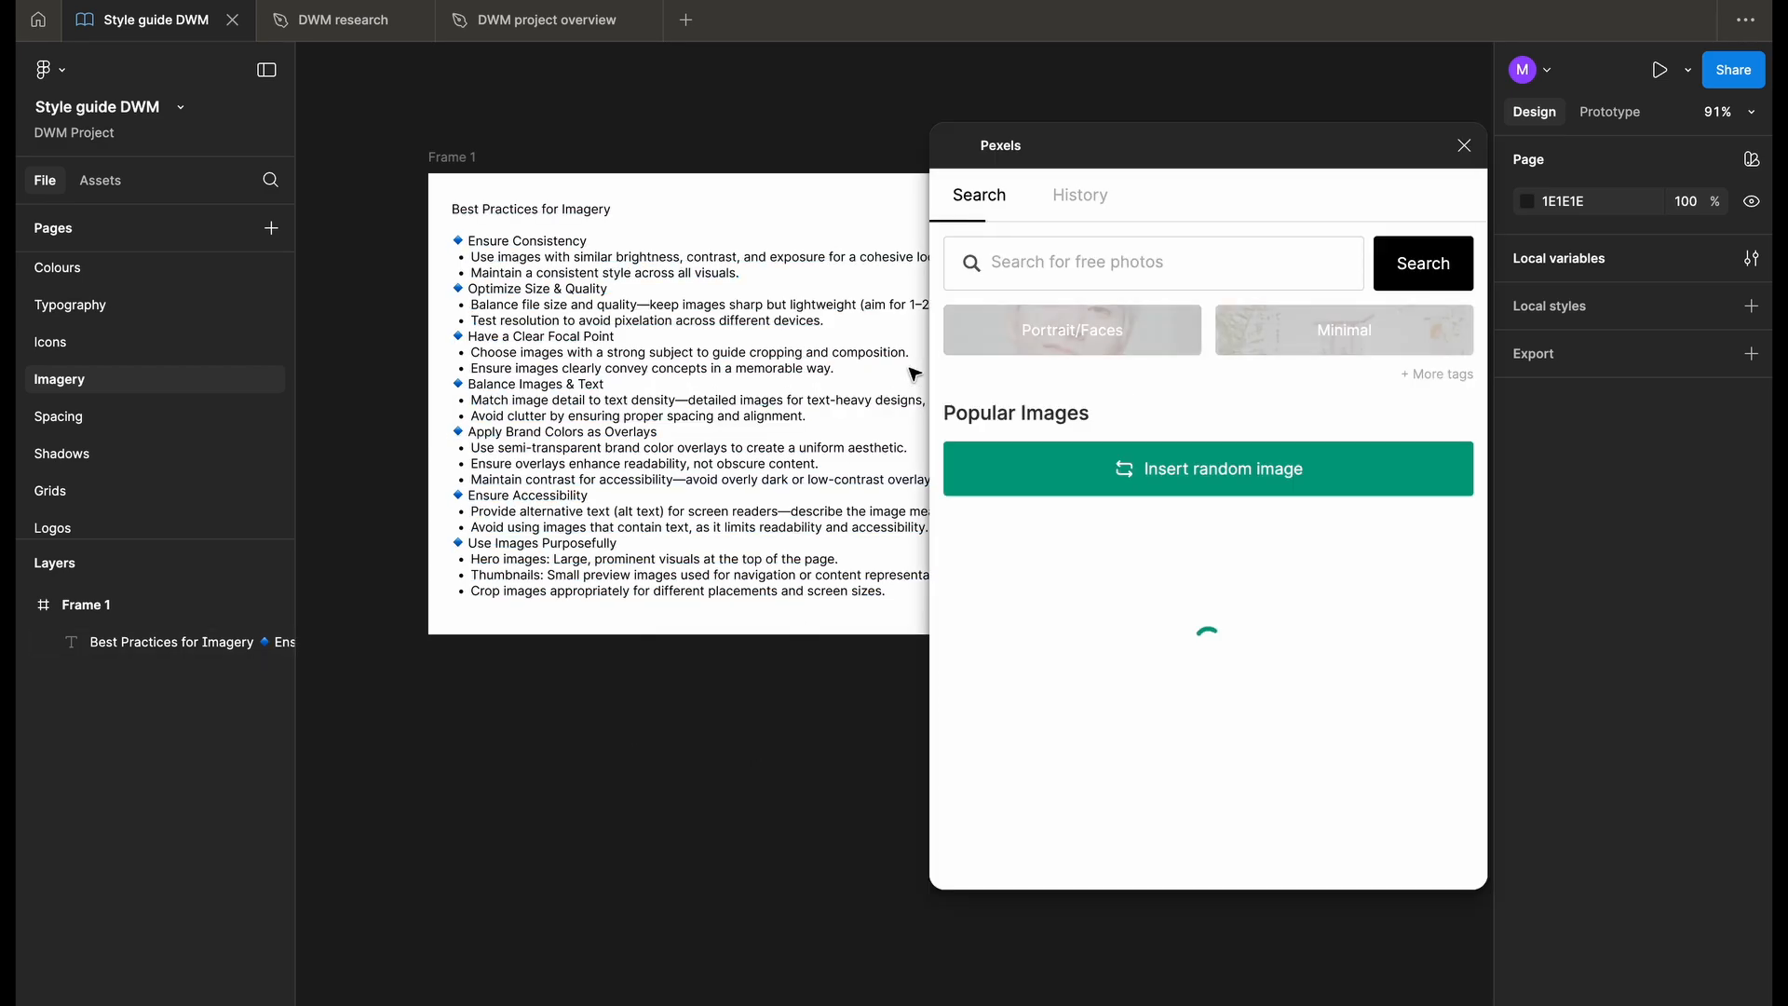
{"action": "left_click_drag", "start_coordinate": [1095, 132], "coordinate": [1045, 126]}
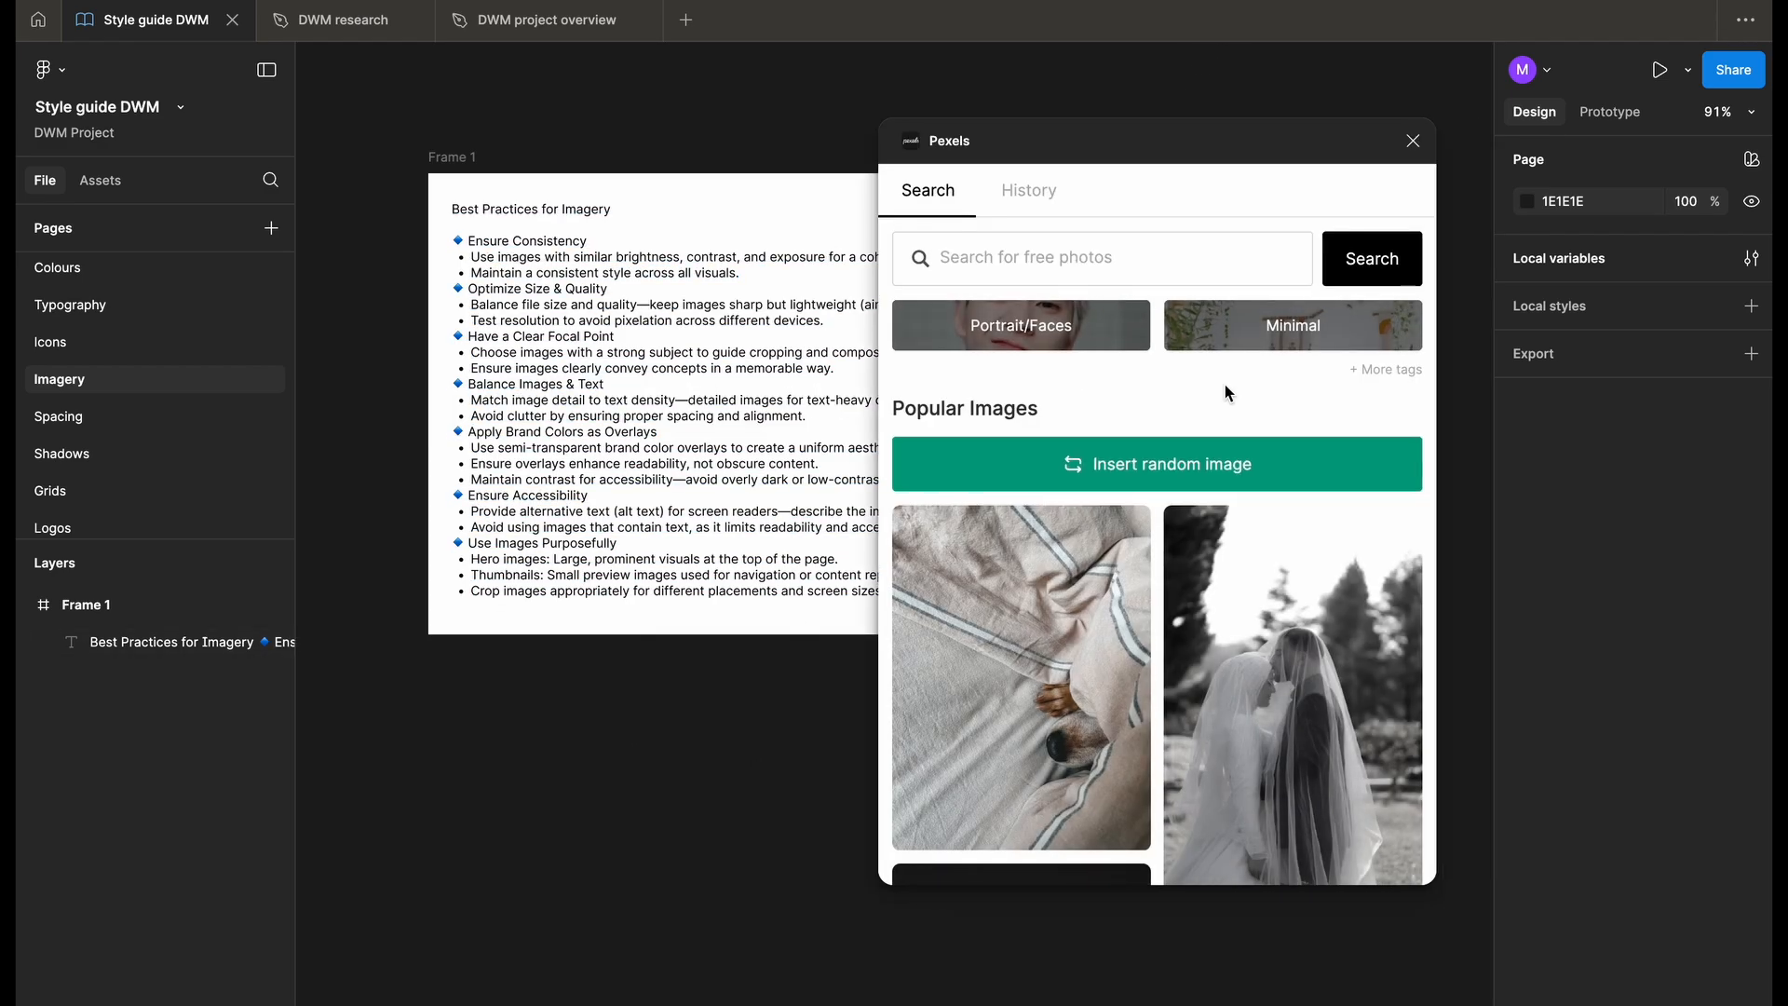
{"action": "scroll", "coordinate": [1228, 393], "scroll_direction": "down", "scroll_amount": 1}
{"action": "scroll", "coordinate": [1228, 393], "scroll_direction": "up", "scroll_amount": 1}
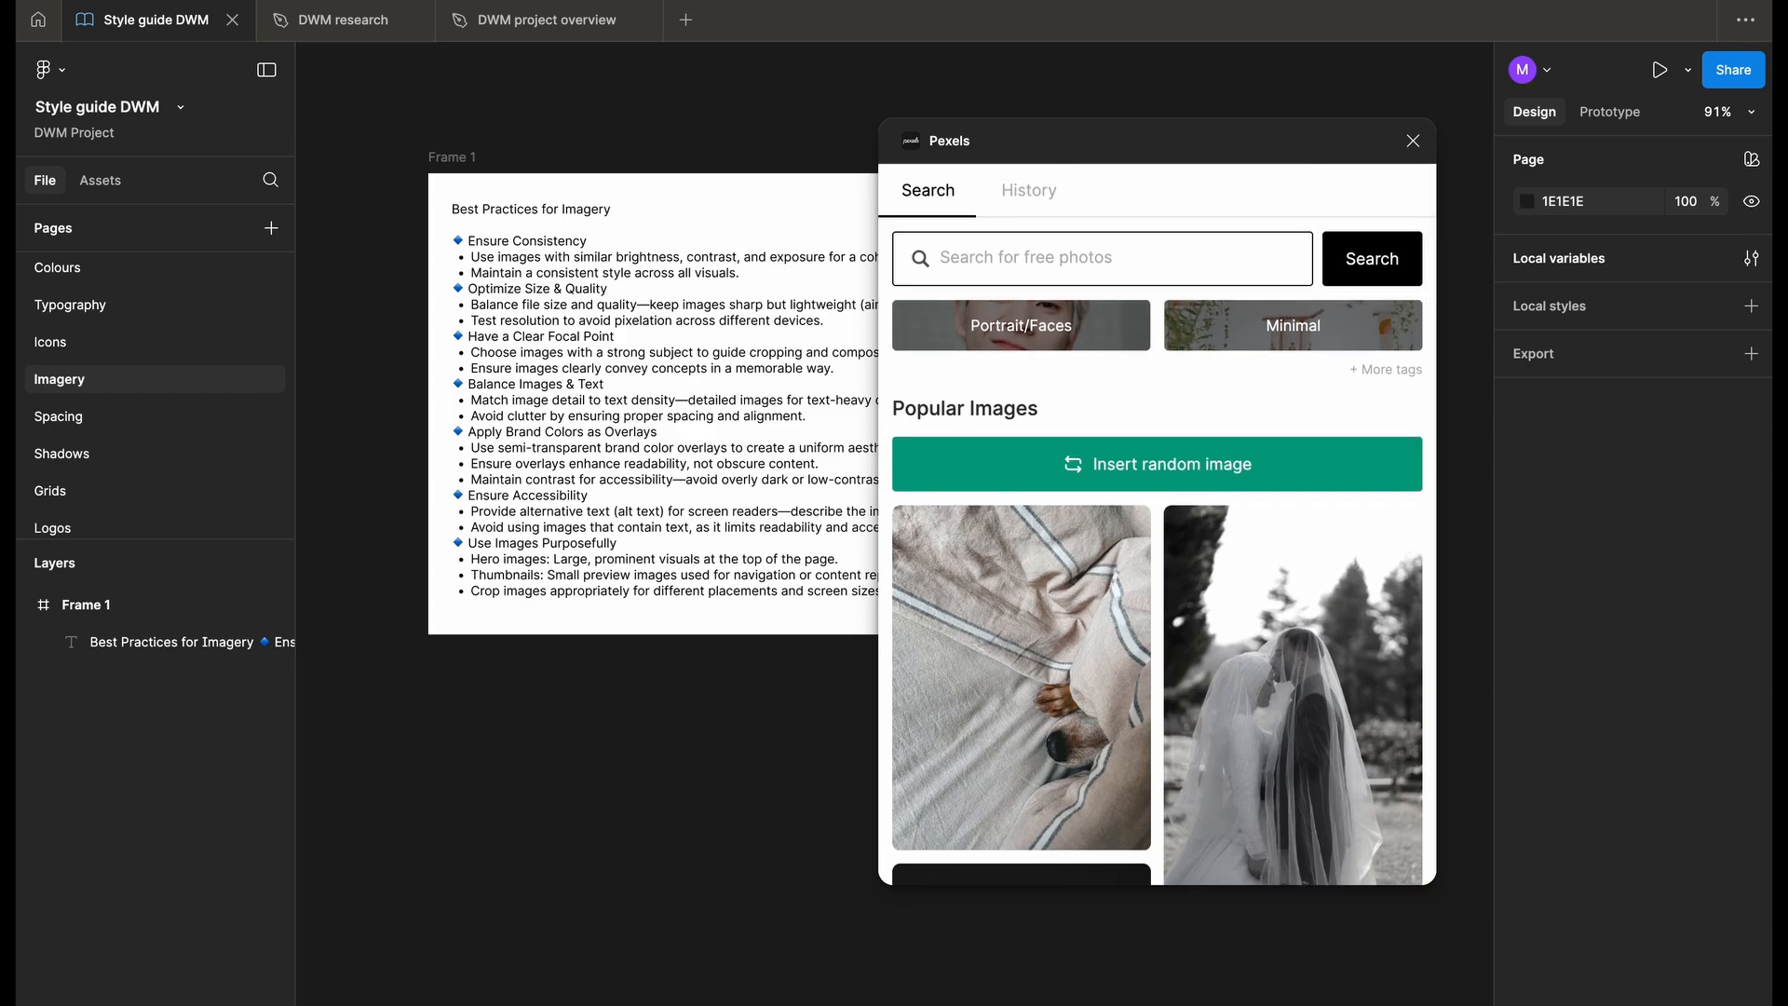
{"action": "key", "text": "Return"}
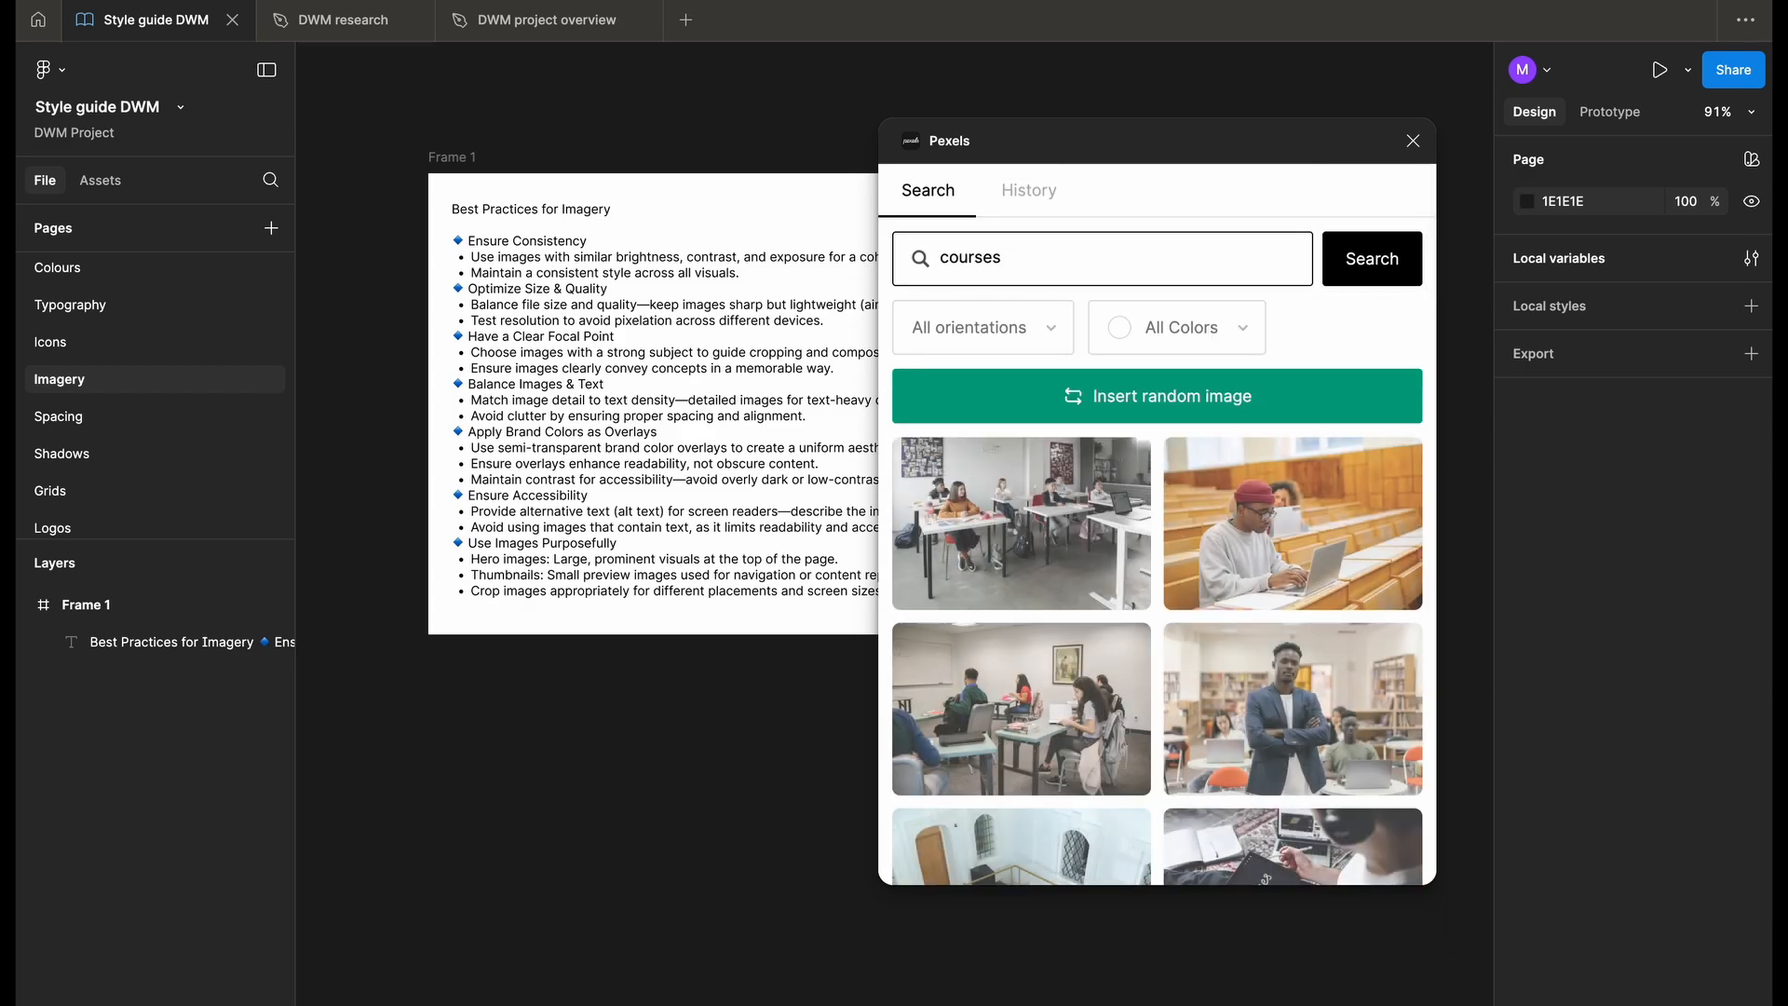
- Insert the first classroom photo from the Pexels results onto the canvas, then delete it
{"action": "scroll", "coordinate": [623, 582], "scroll_direction": "down", "scroll_amount": 5, "text": "ctrl"}
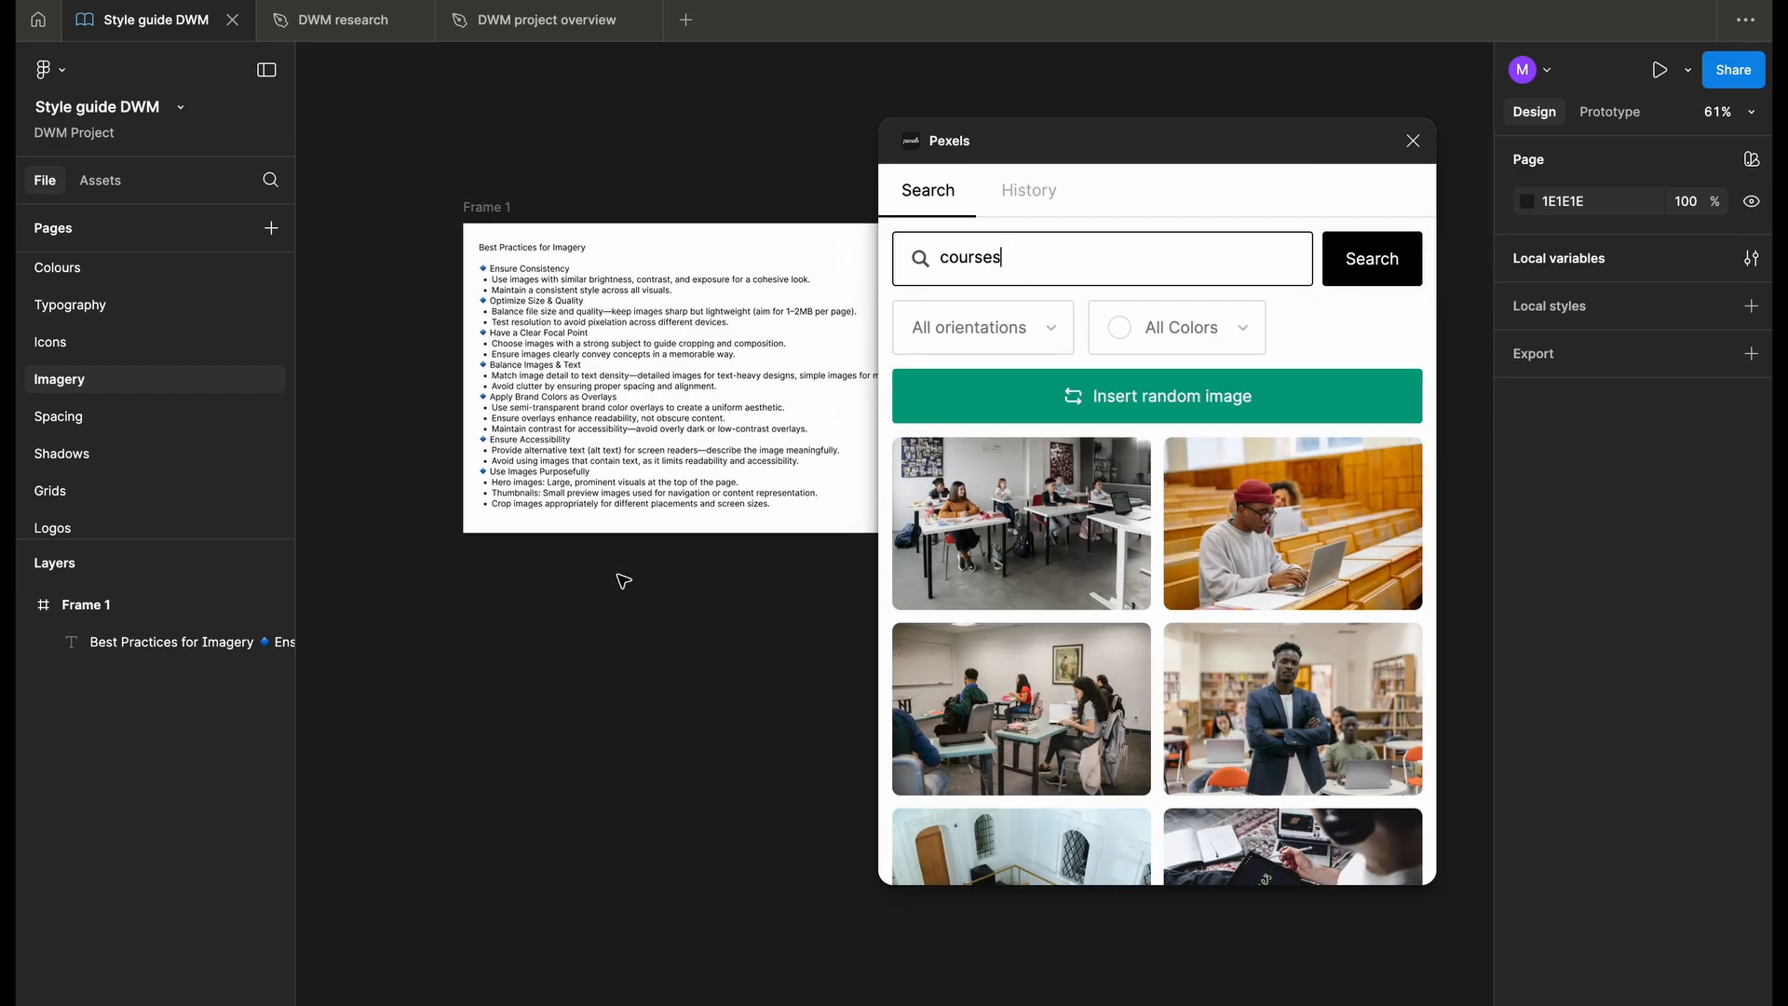
{"action": "mouse_move", "coordinate": [1062, 568]}
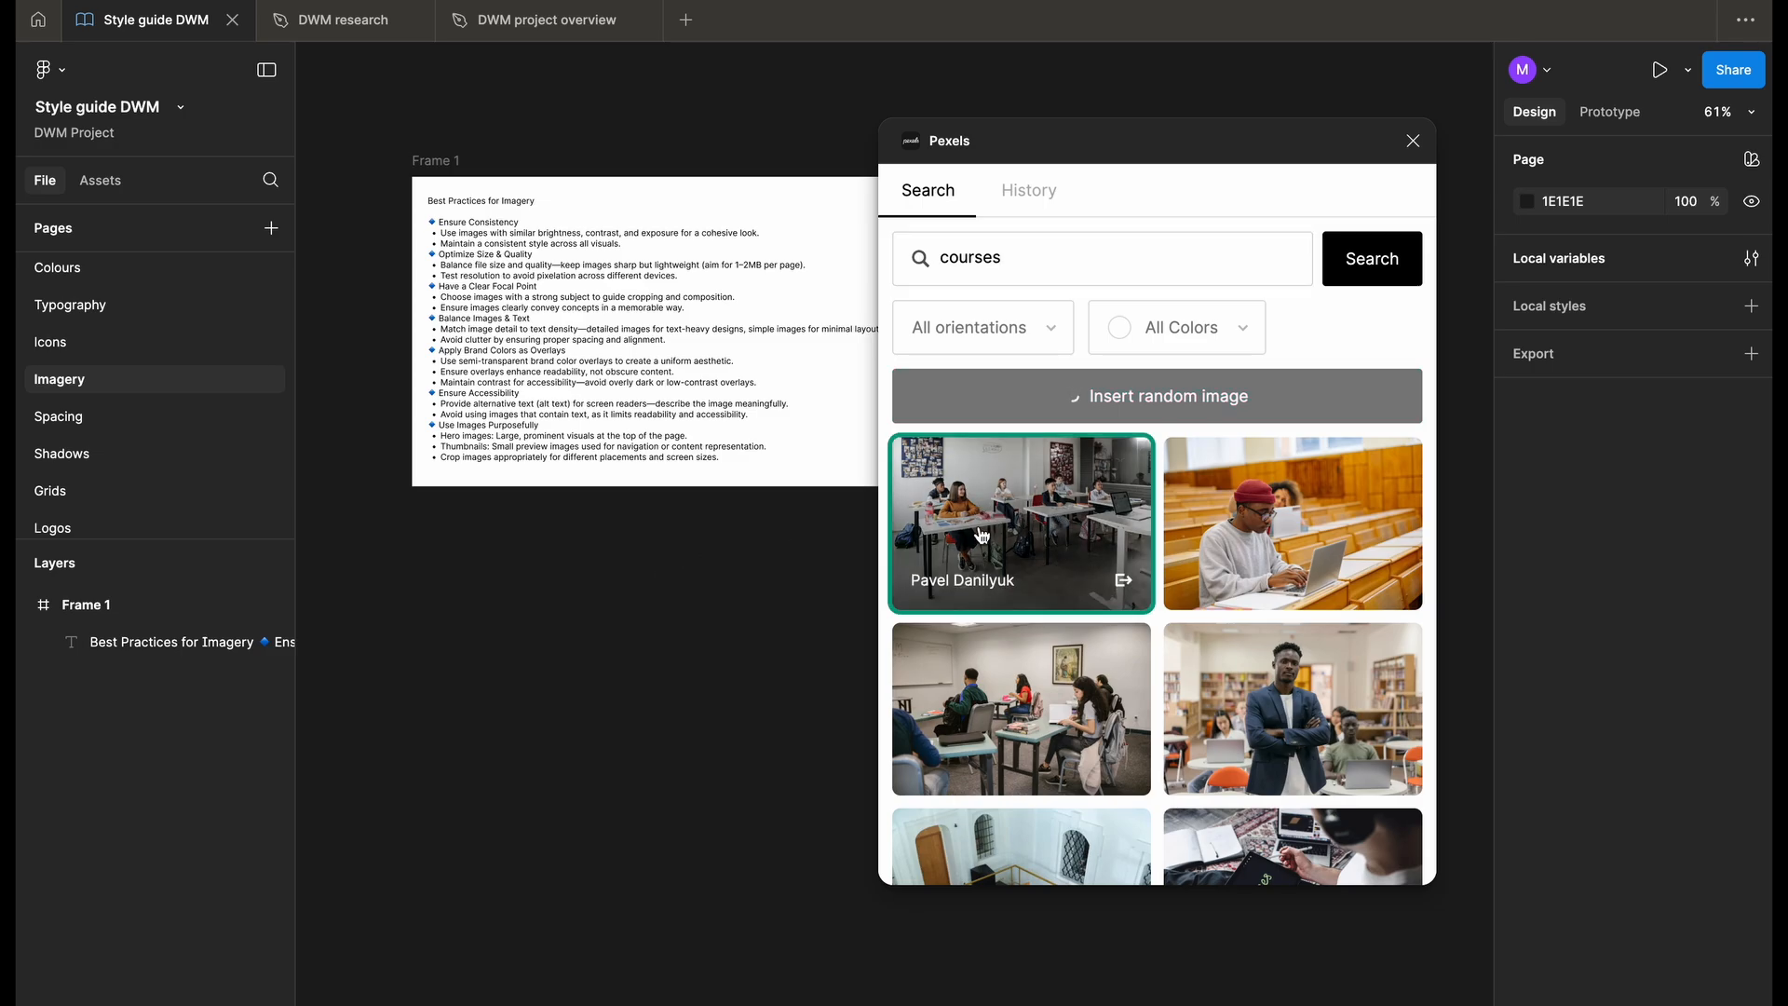
{"action": "scroll", "coordinate": [782, 653], "scroll_direction": "down", "scroll_amount": 5, "text": "ctrl"}
{"action": "scroll", "coordinate": [781, 653], "scroll_direction": "right", "scroll_amount": 2}
{"action": "scroll", "coordinate": [782, 653], "scroll_direction": "down", "scroll_amount": 2}
{"action": "left_click_drag", "start_coordinate": [666, 494], "coordinate": [685, 767]}
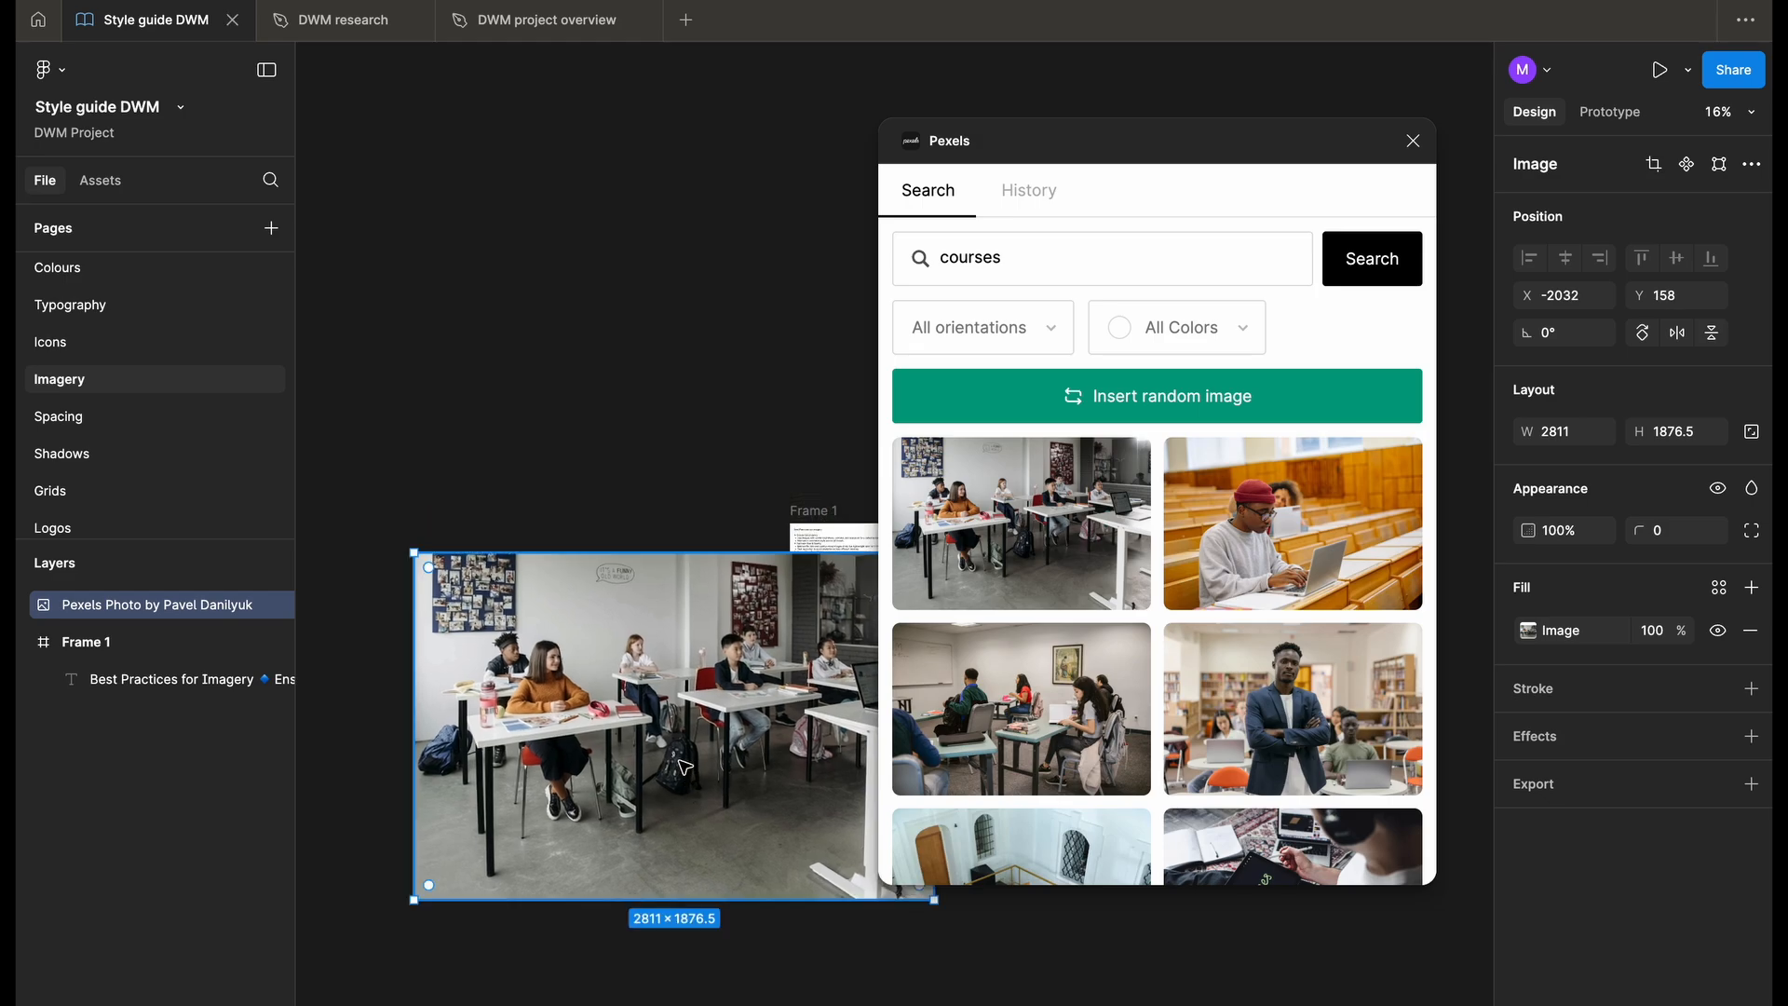
{"action": "key", "text": "Delete"}
{"action": "key", "text": "shift+1"}
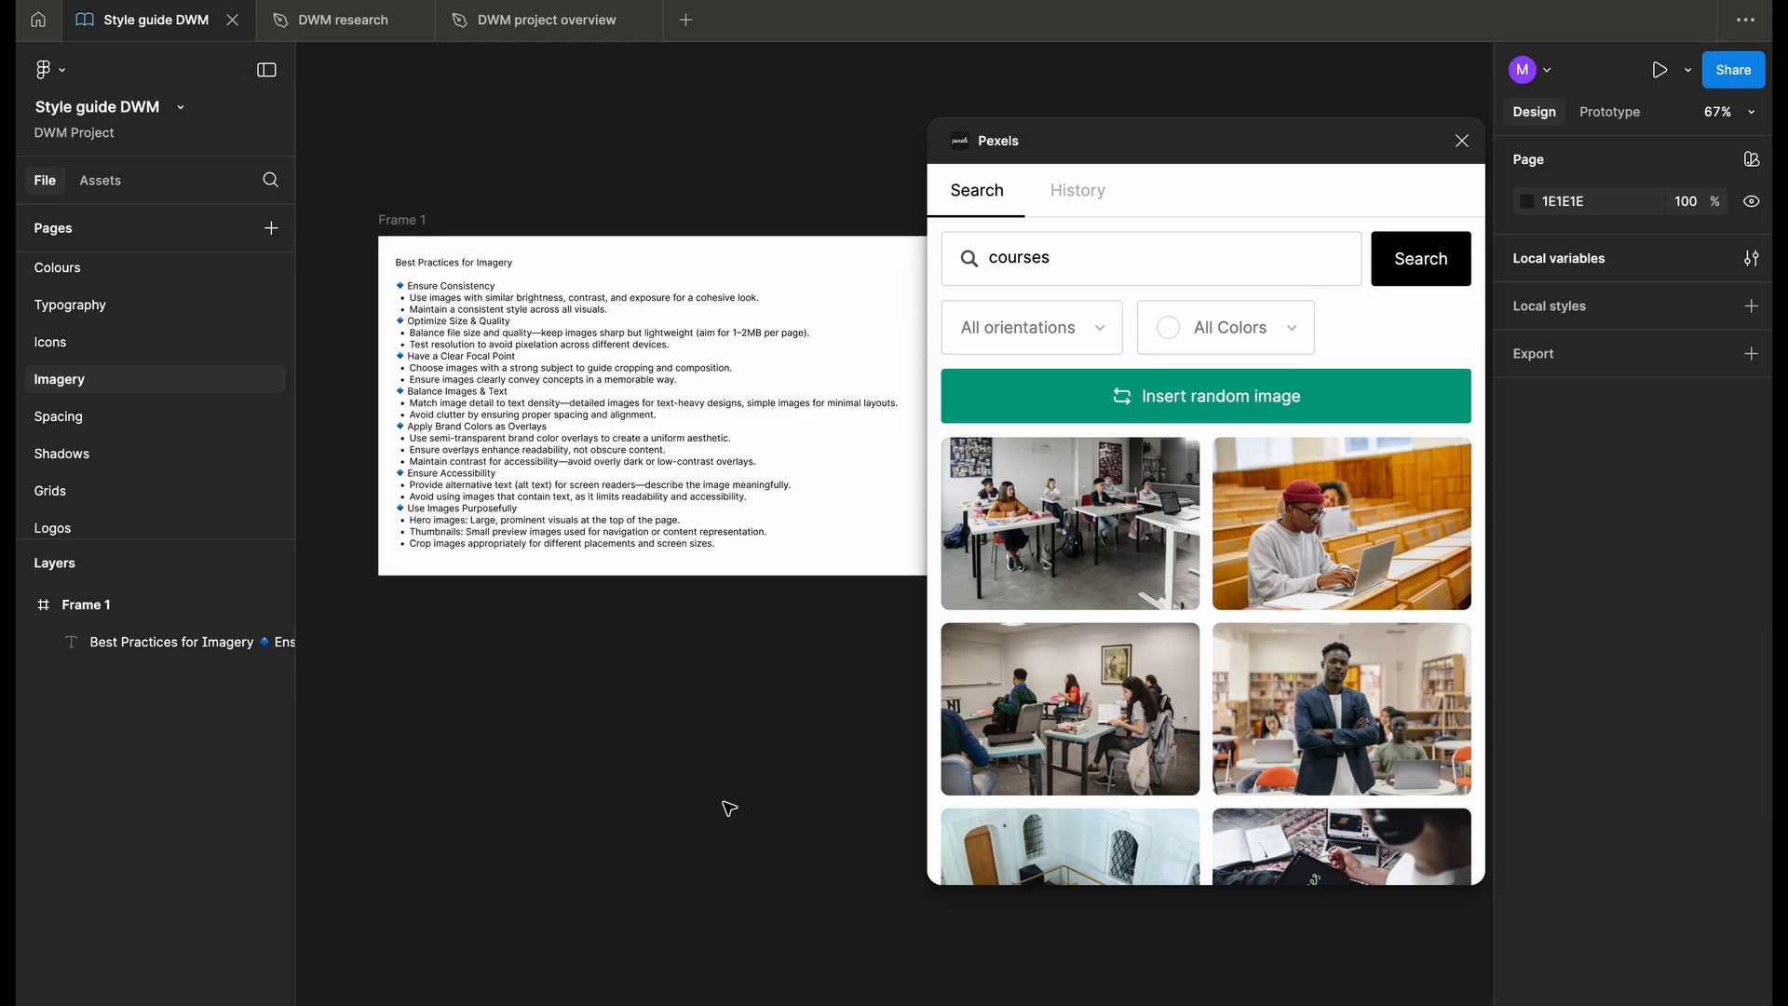
- Select the Imagery page and close the Pexels plugin
{"action": "left_click", "coordinate": [154, 362]}
{"action": "left_click", "coordinate": [148, 393]}
{"action": "left_click", "coordinate": [1463, 141]}
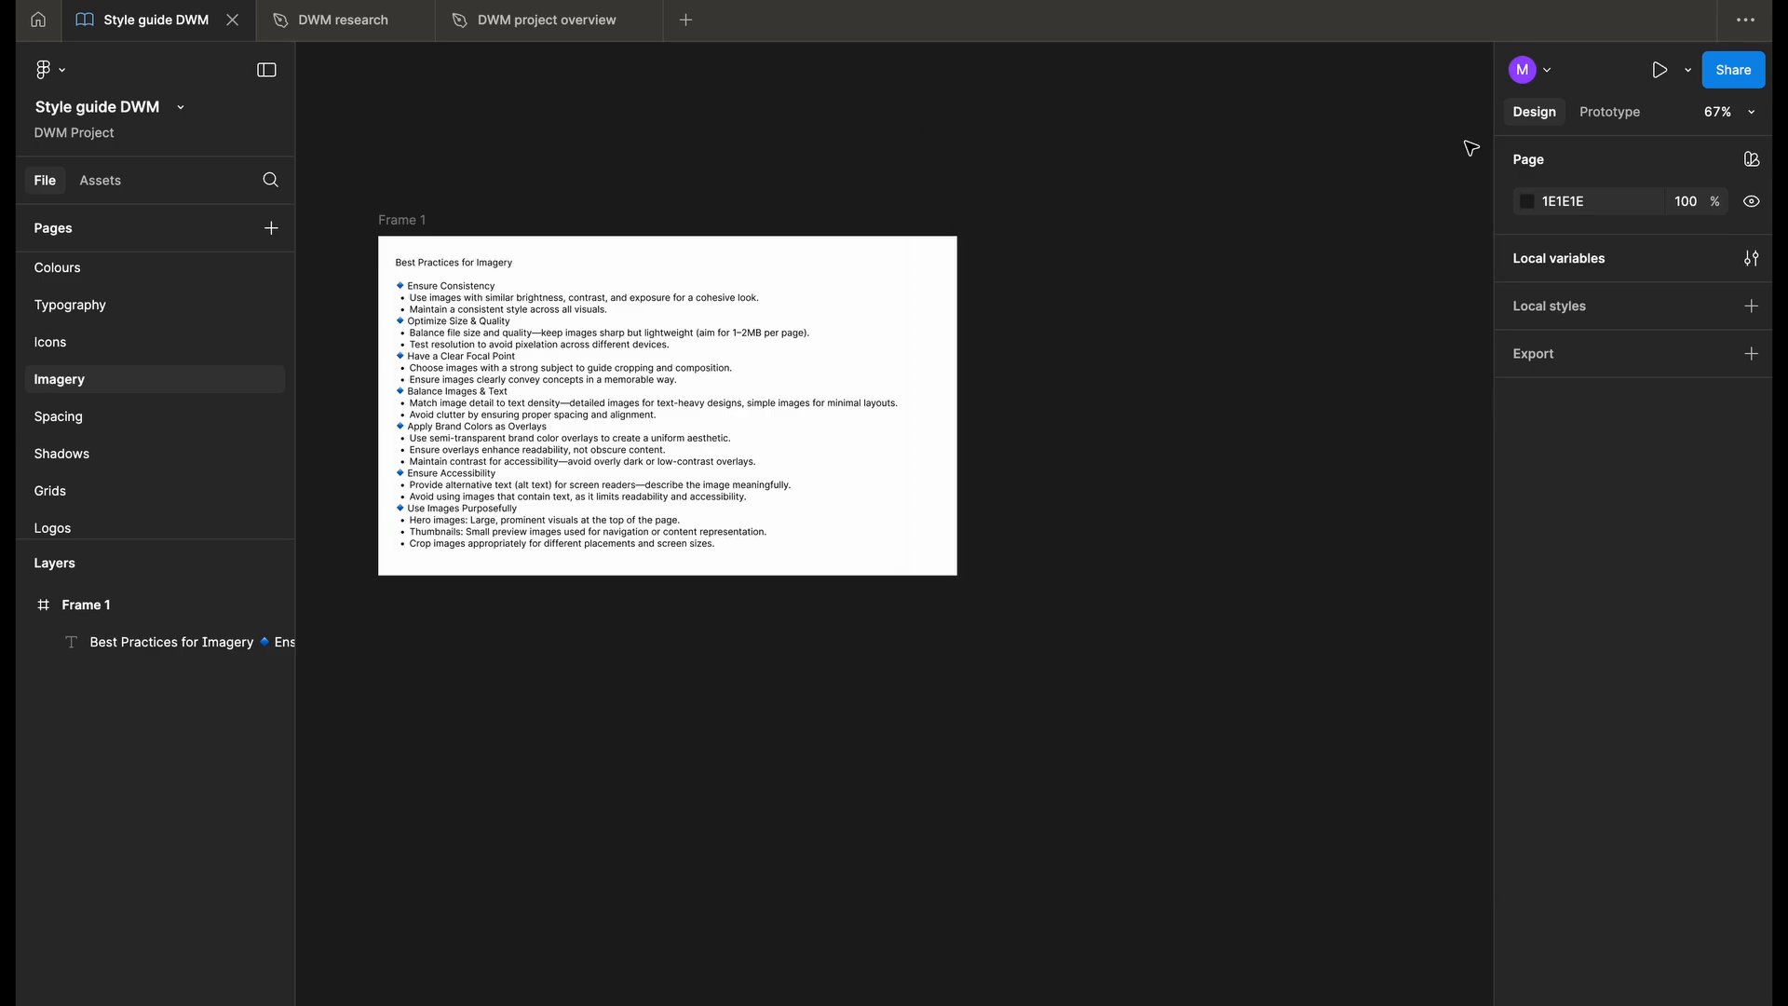
- Build an Imagery frame with an "Imagery" title, a "Best practices for imagery" heading and auto-layout rows holding one block per guideline
{"action": "scroll", "coordinate": [1025, 156], "scroll_direction": "up", "scroll_amount": 1}
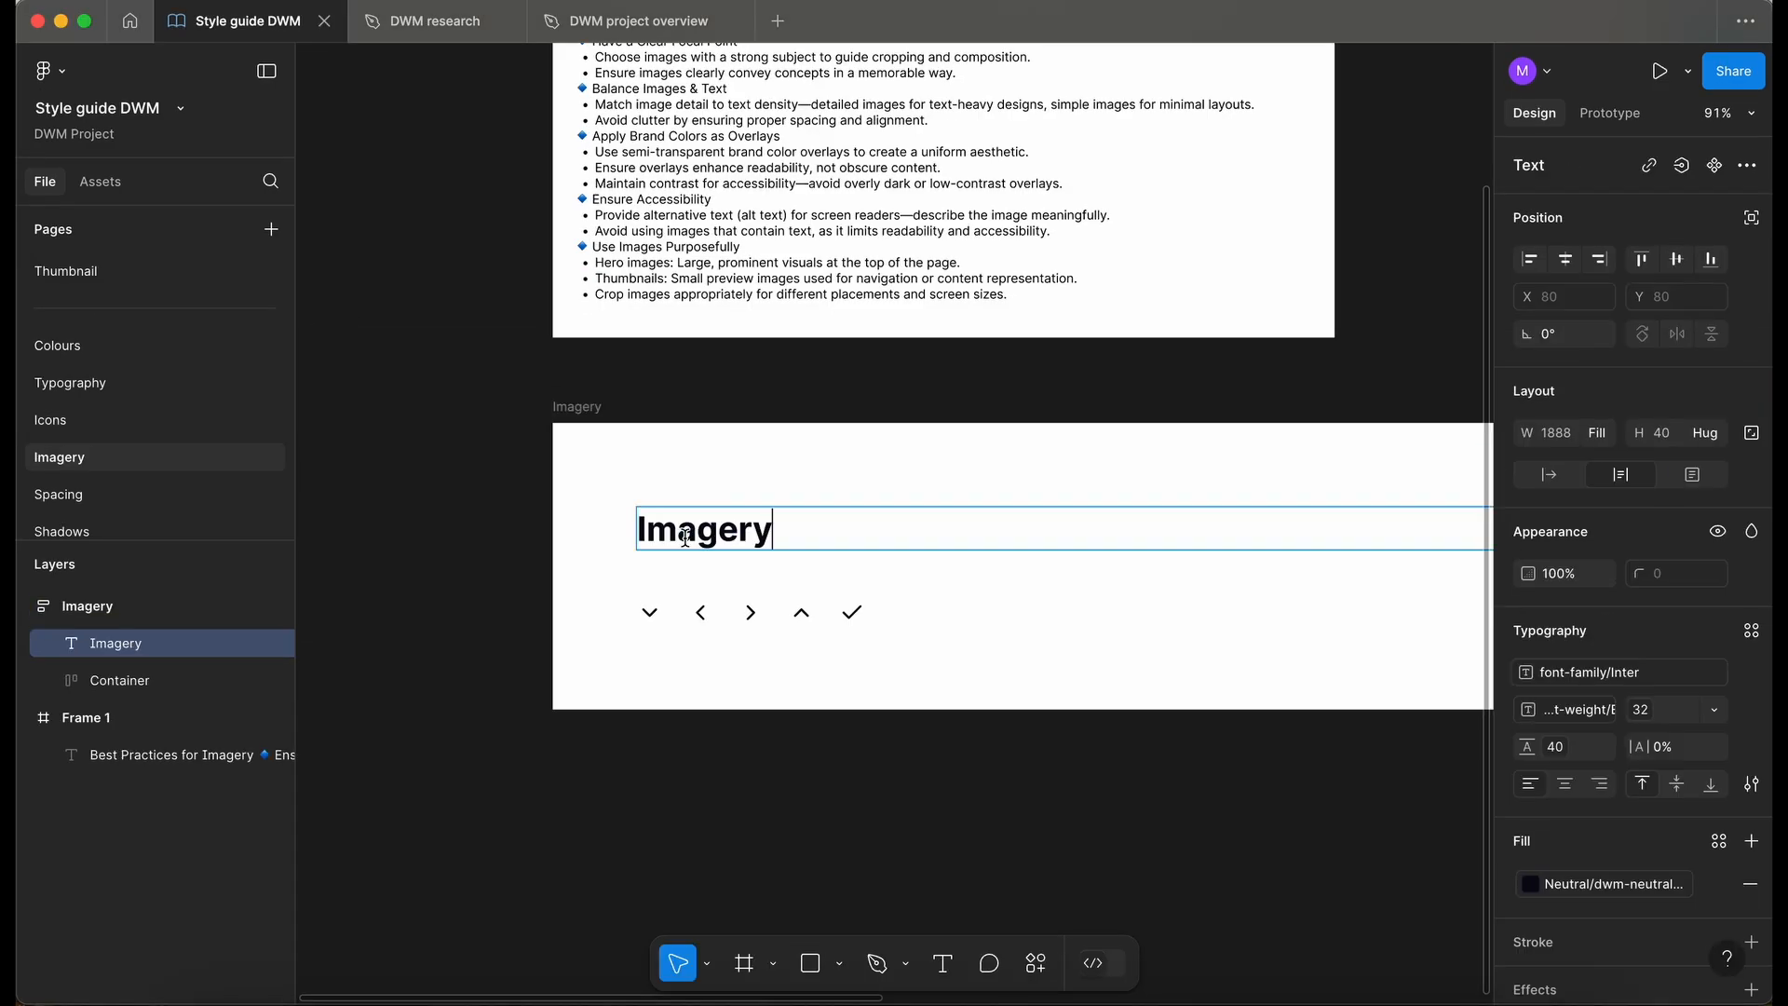
{"action": "left_click", "coordinate": [643, 259]}
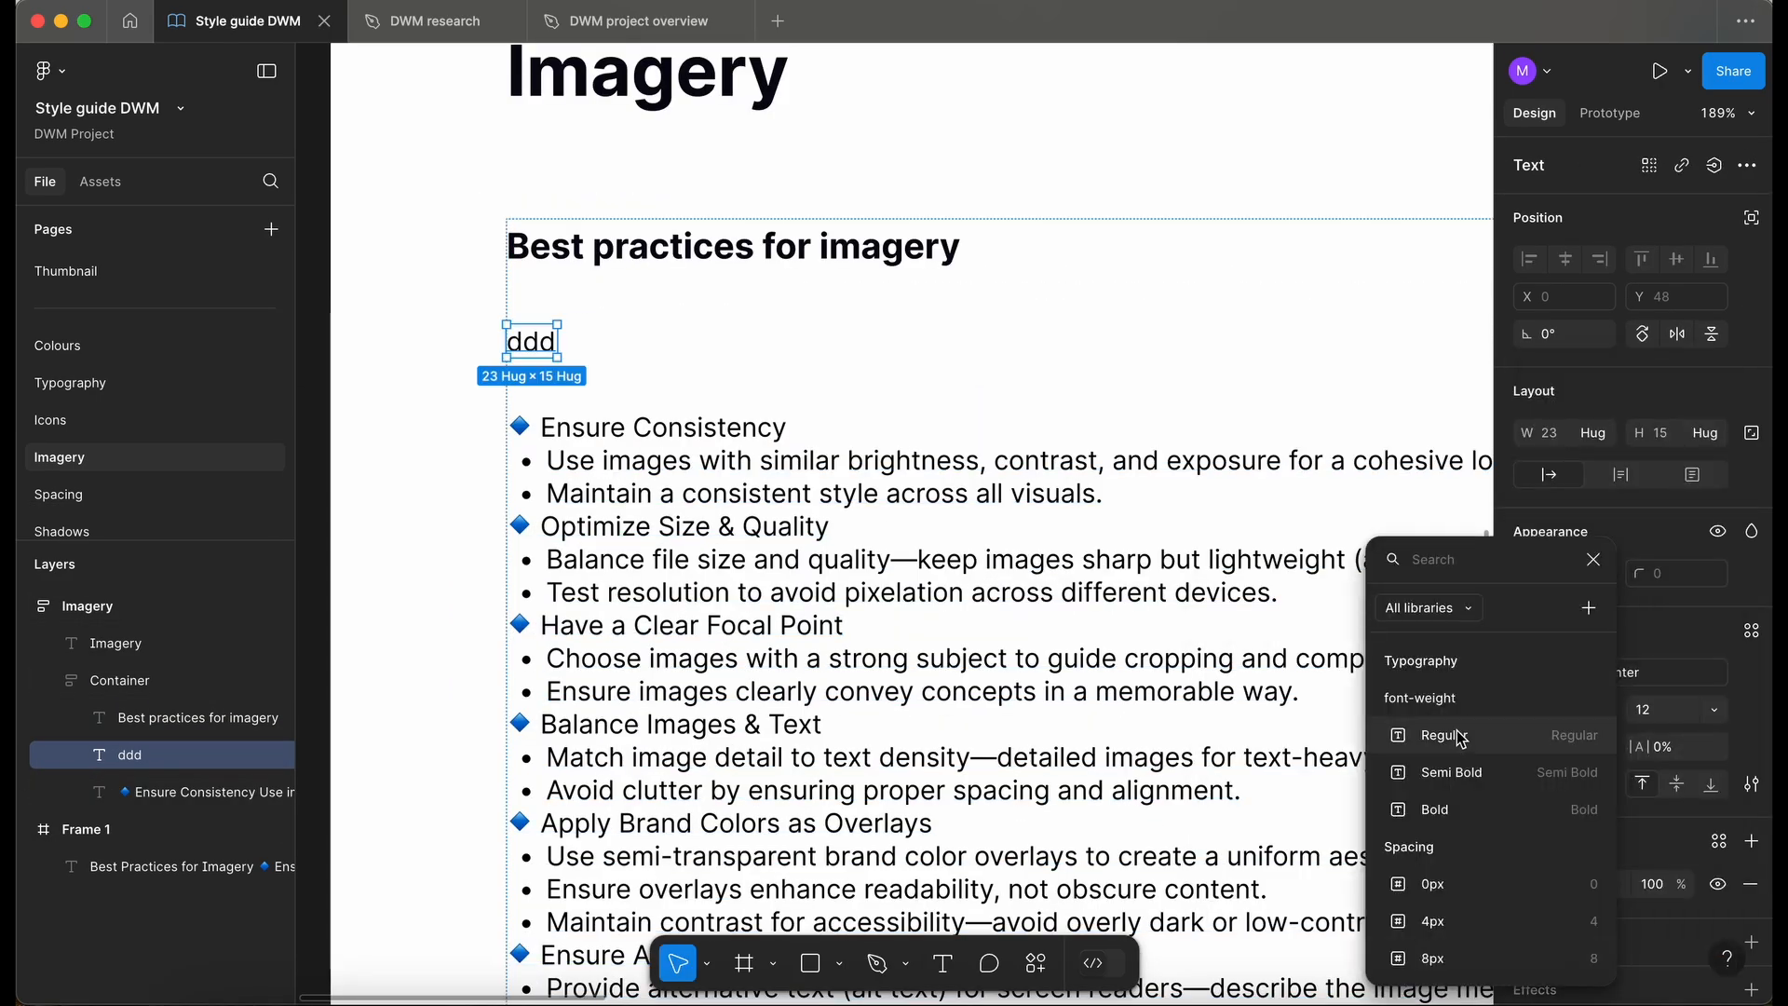
{"action": "left_click", "coordinate": [1673, 819]}
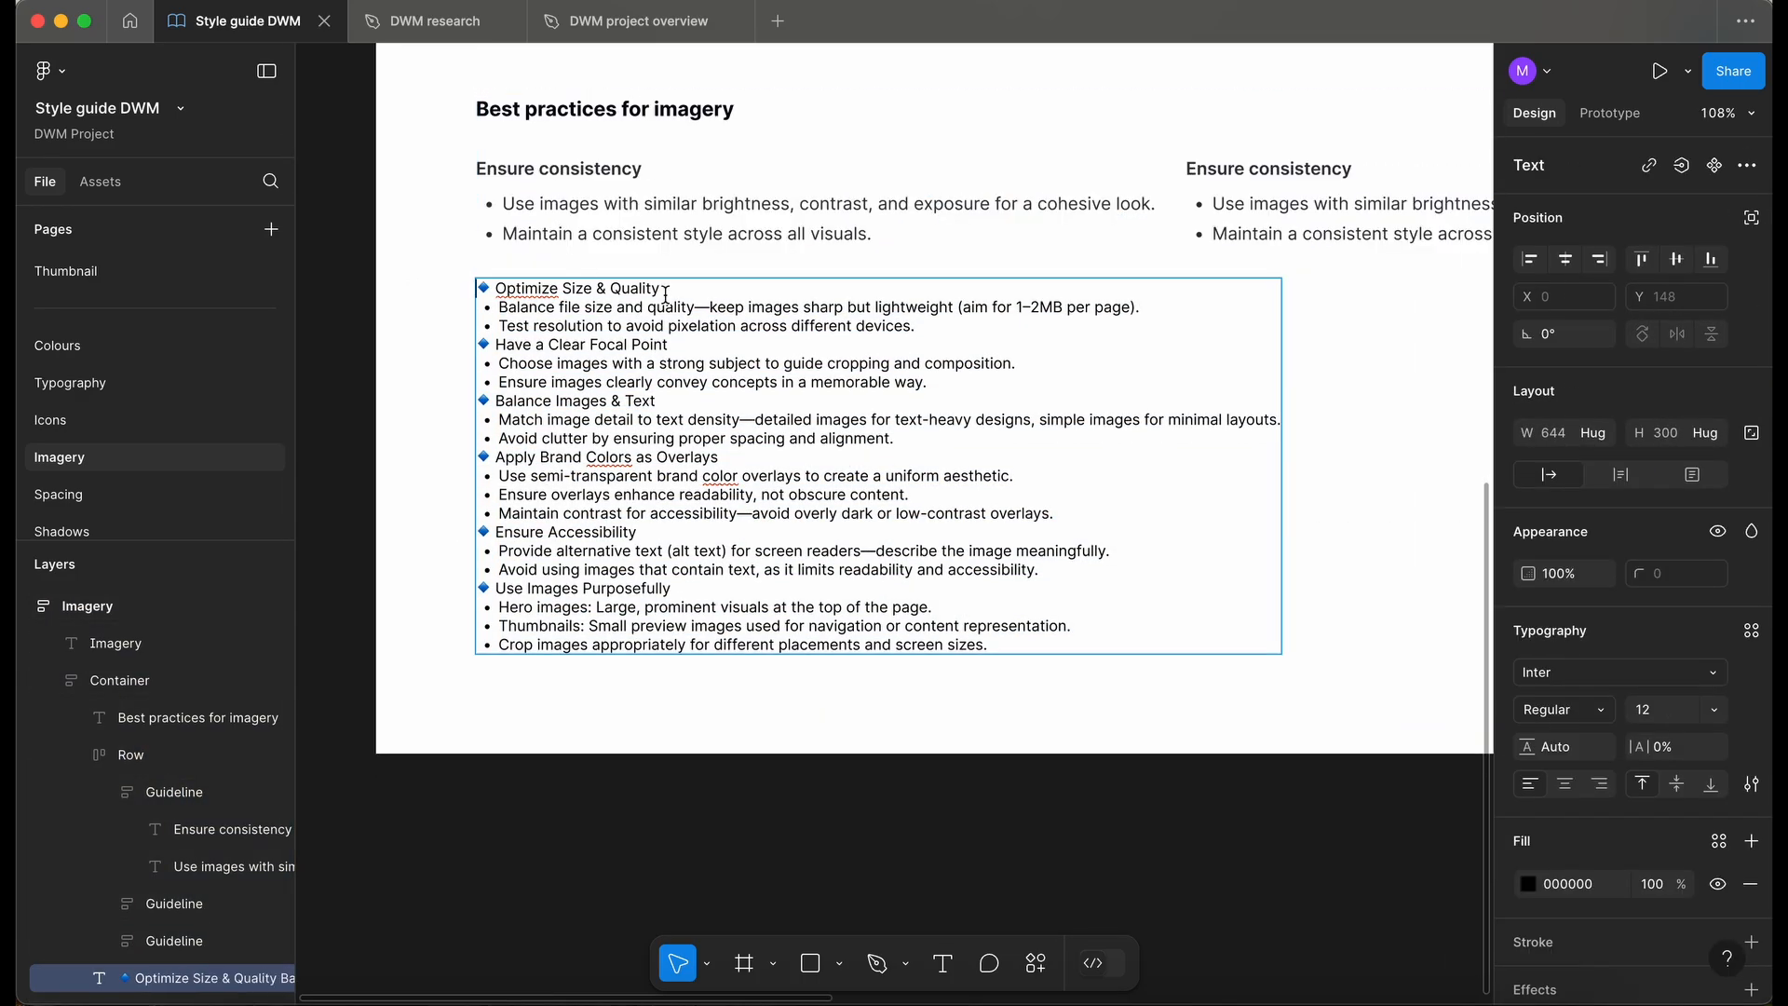
{"action": "left_click", "coordinate": [1296, 167]}
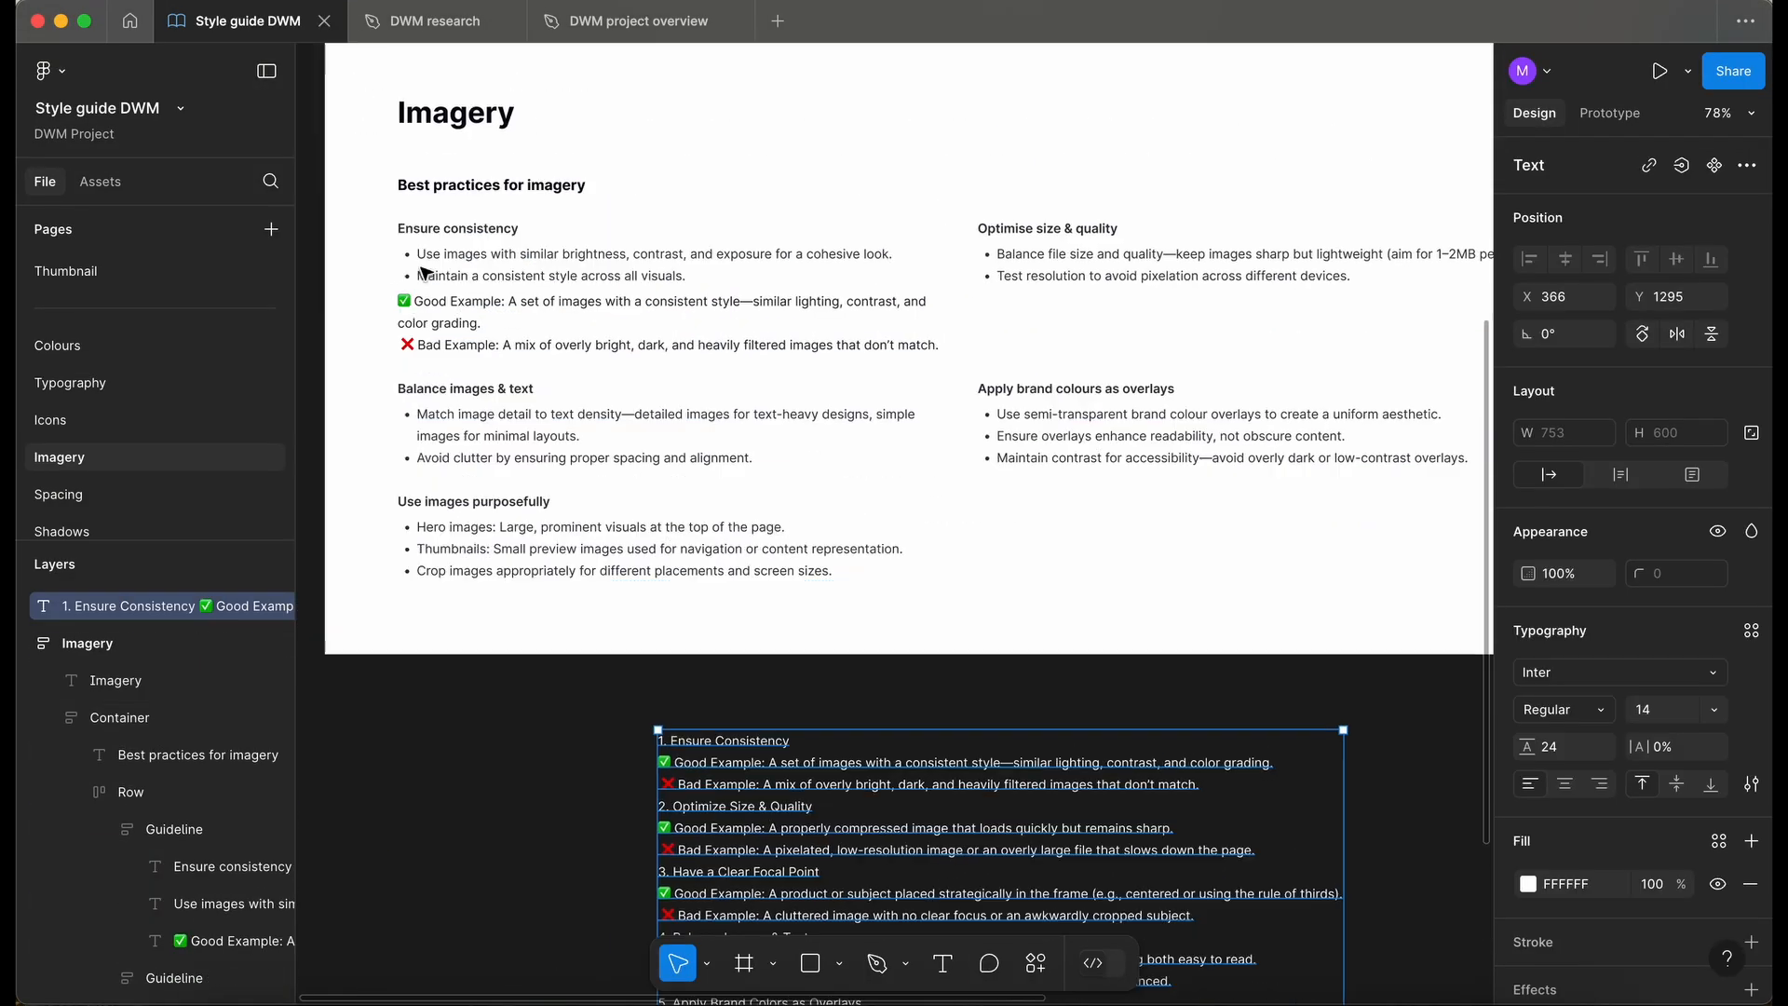
- Add the good and bad example text under the Ensure consistency and Optimise size & quality guidelines
{"action": "left_click", "coordinate": [480, 270]}
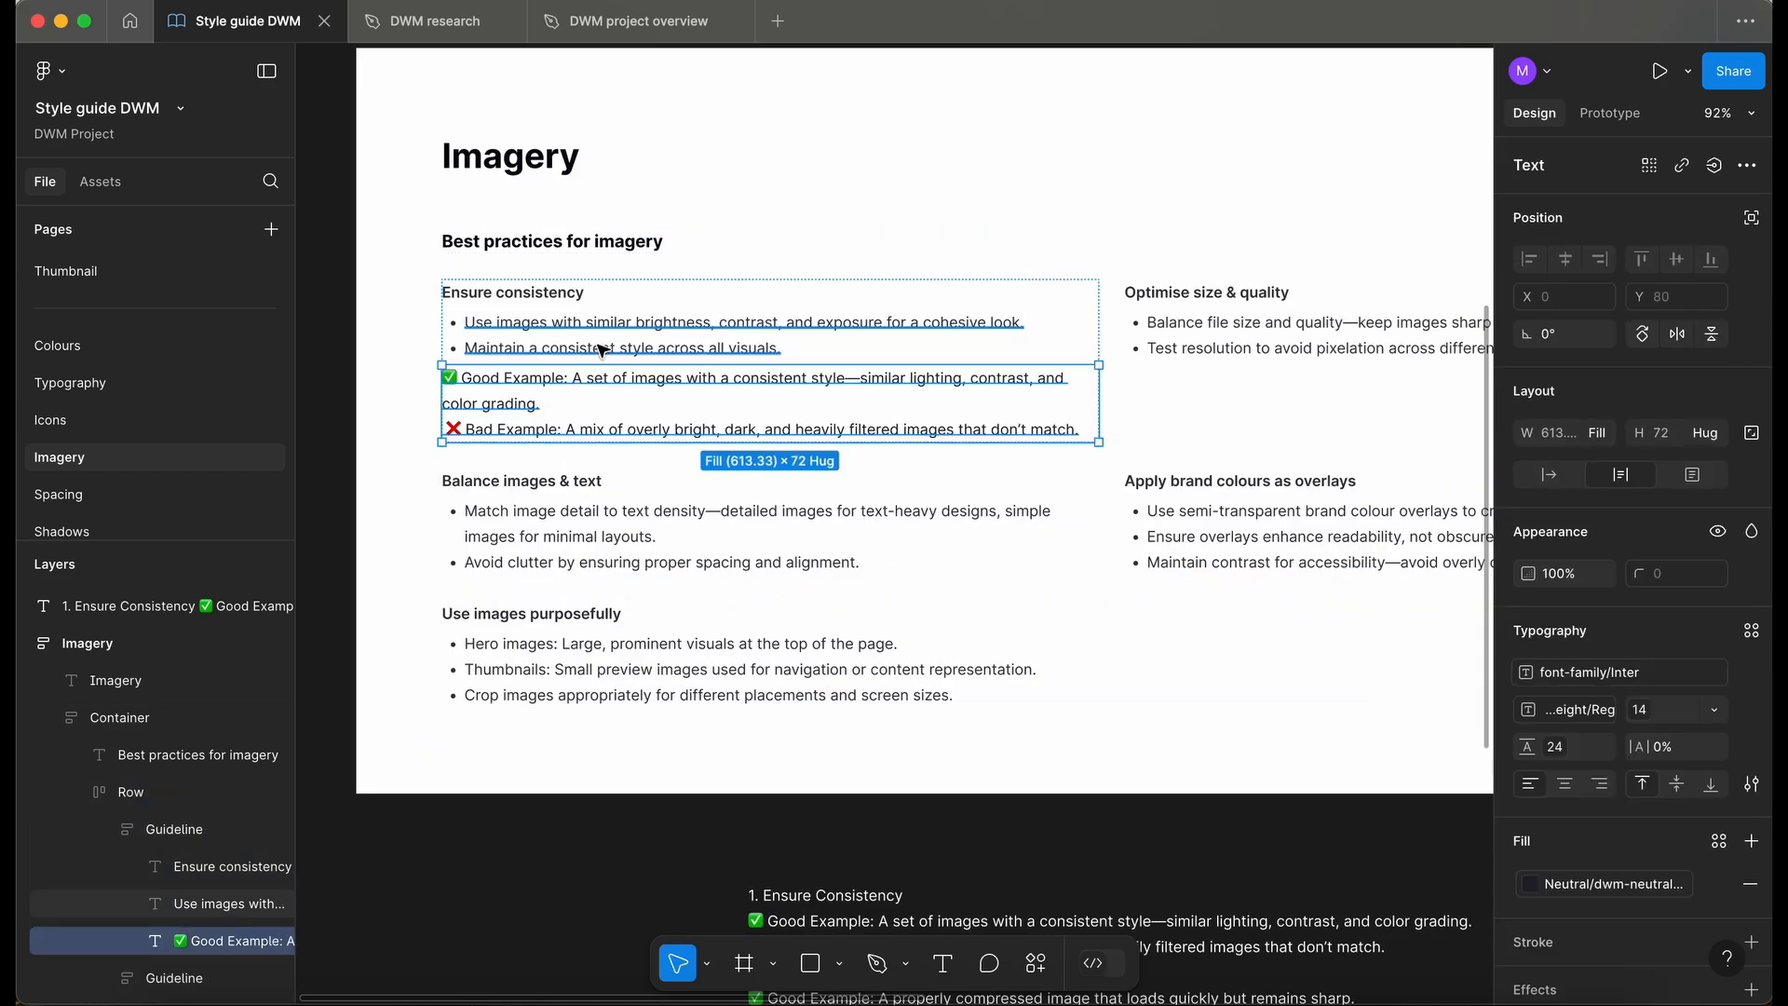
{"action": "key", "text": "shift+Return"}
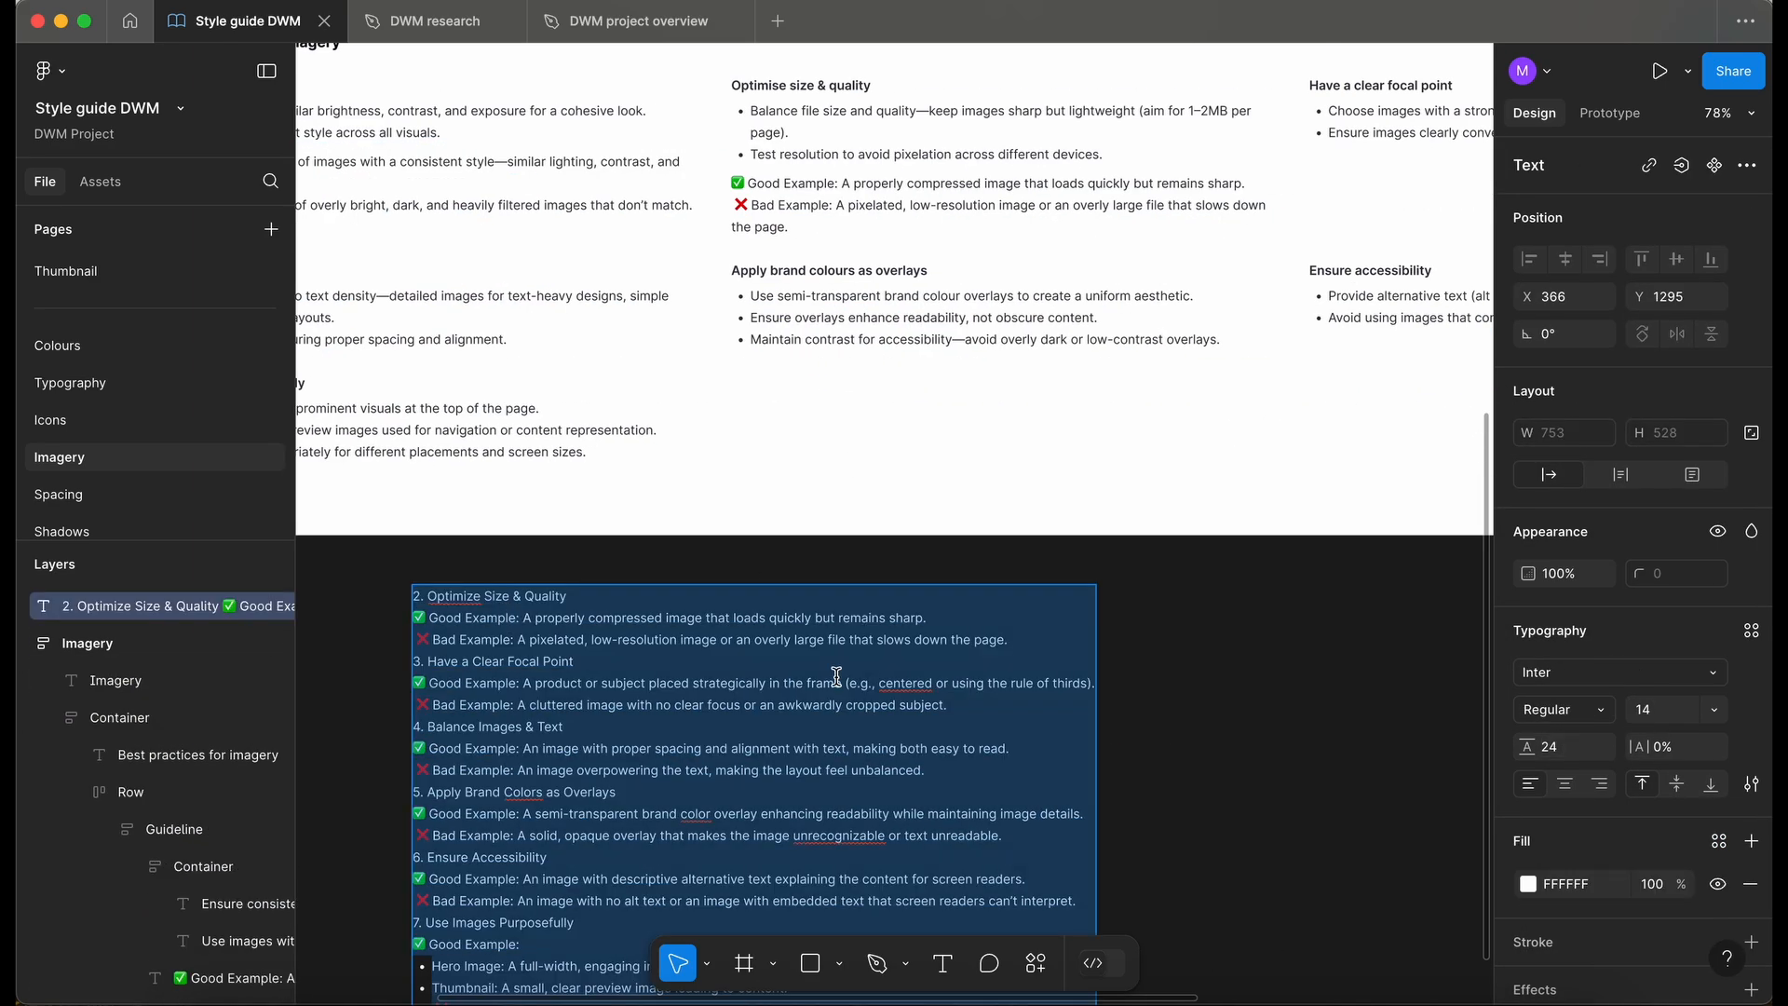
{"action": "left_click_drag", "start_coordinate": [386, 601], "coordinate": [590, 652]}
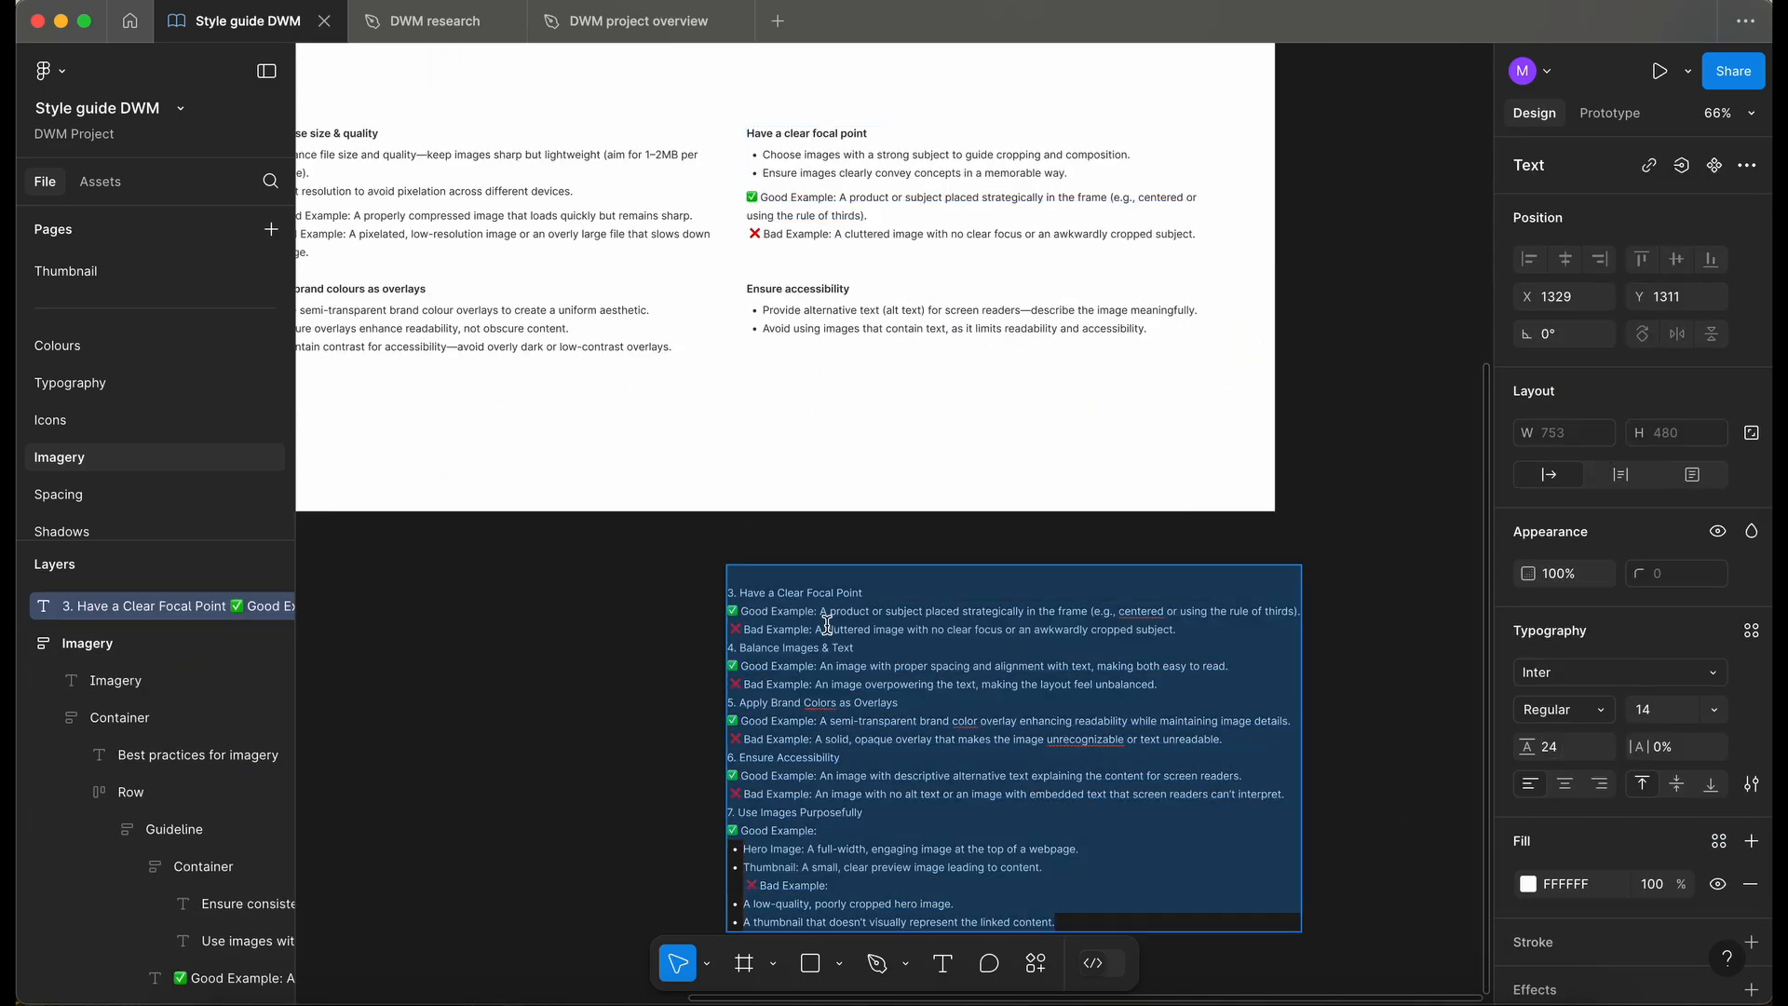
- Add good and bad examples to the focal point, images & text, brand colour overlay, accessibility and purposeful image guidelines
{"action": "left_click", "coordinate": [616, 557]}
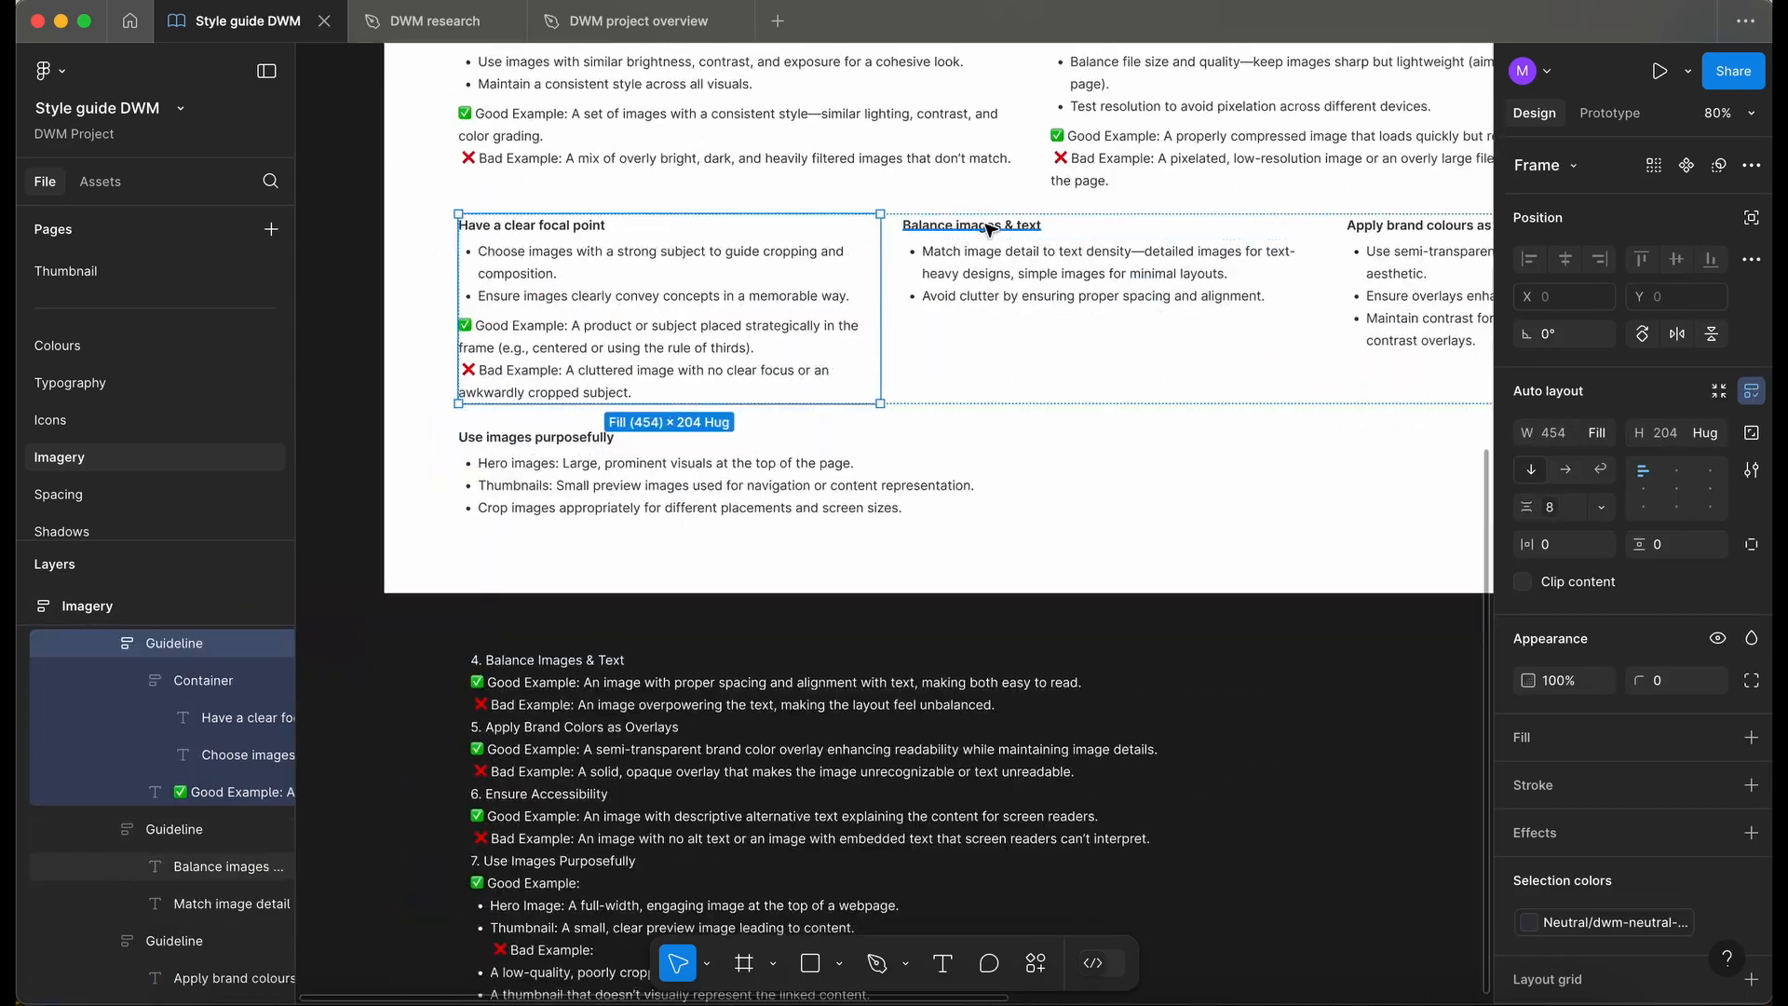
{"action": "left_click_drag", "start_coordinate": [994, 705], "coordinate": [447, 631]}
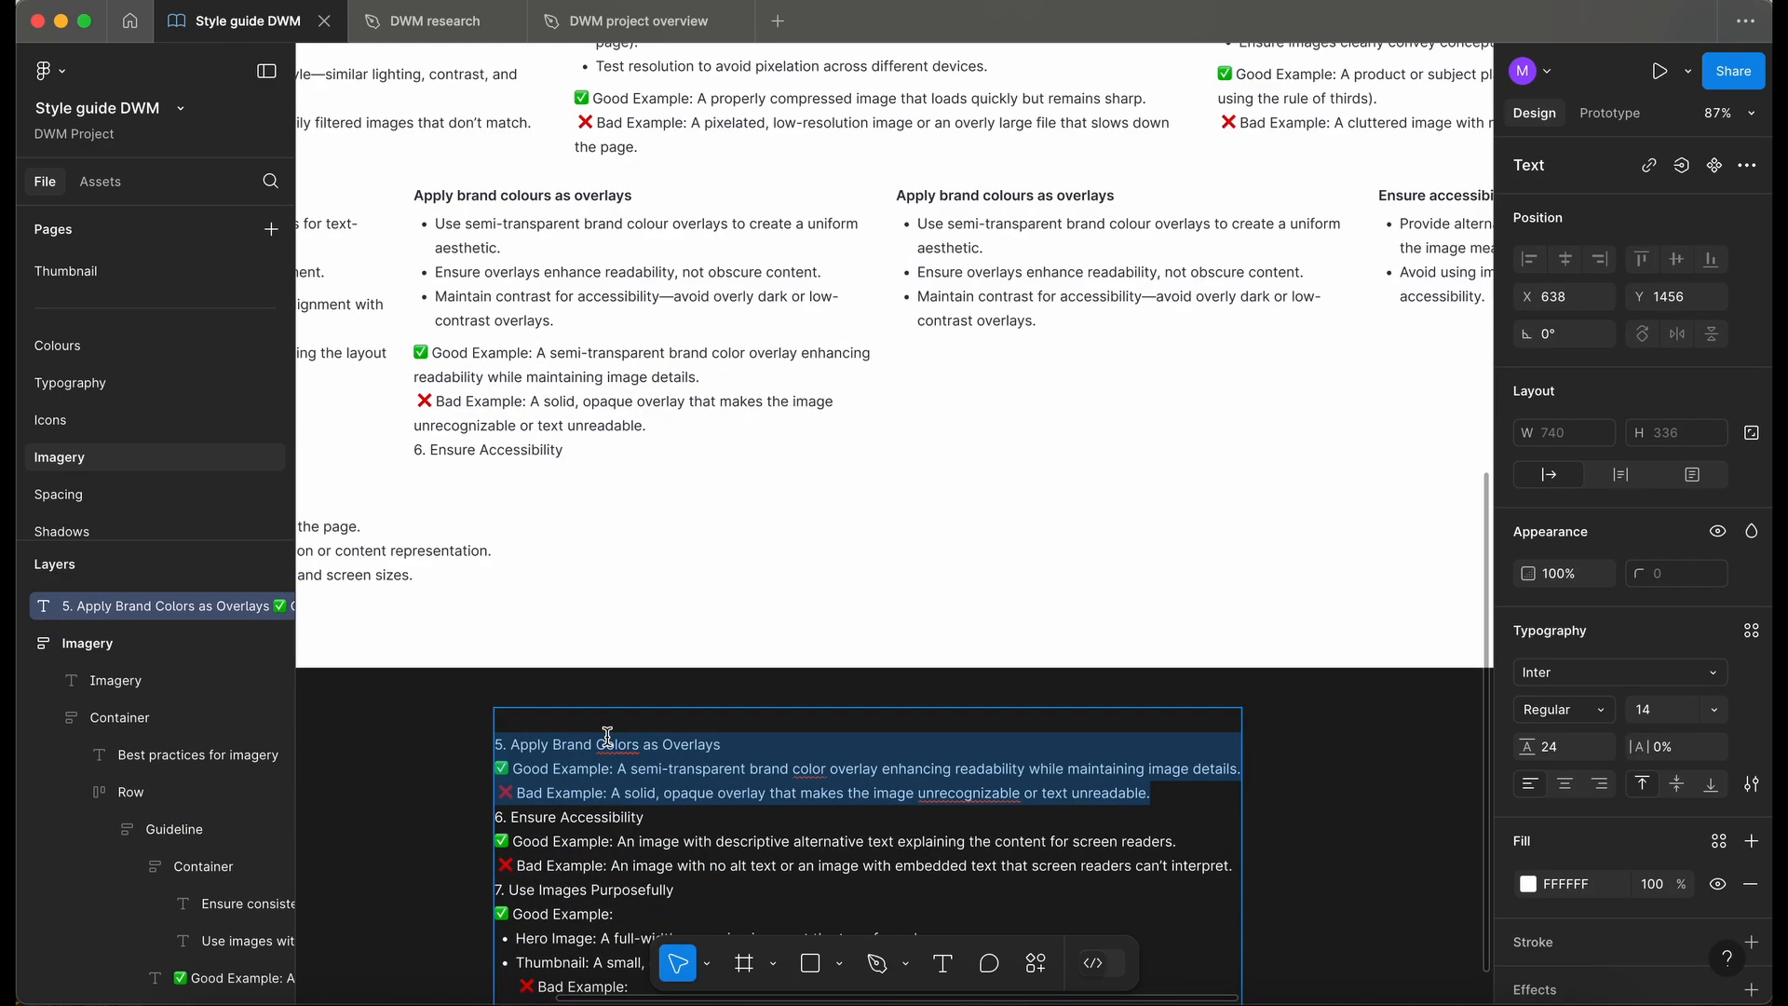
{"action": "key", "text": "BackSpace"}
{"action": "right_click", "coordinate": [779, 354]}
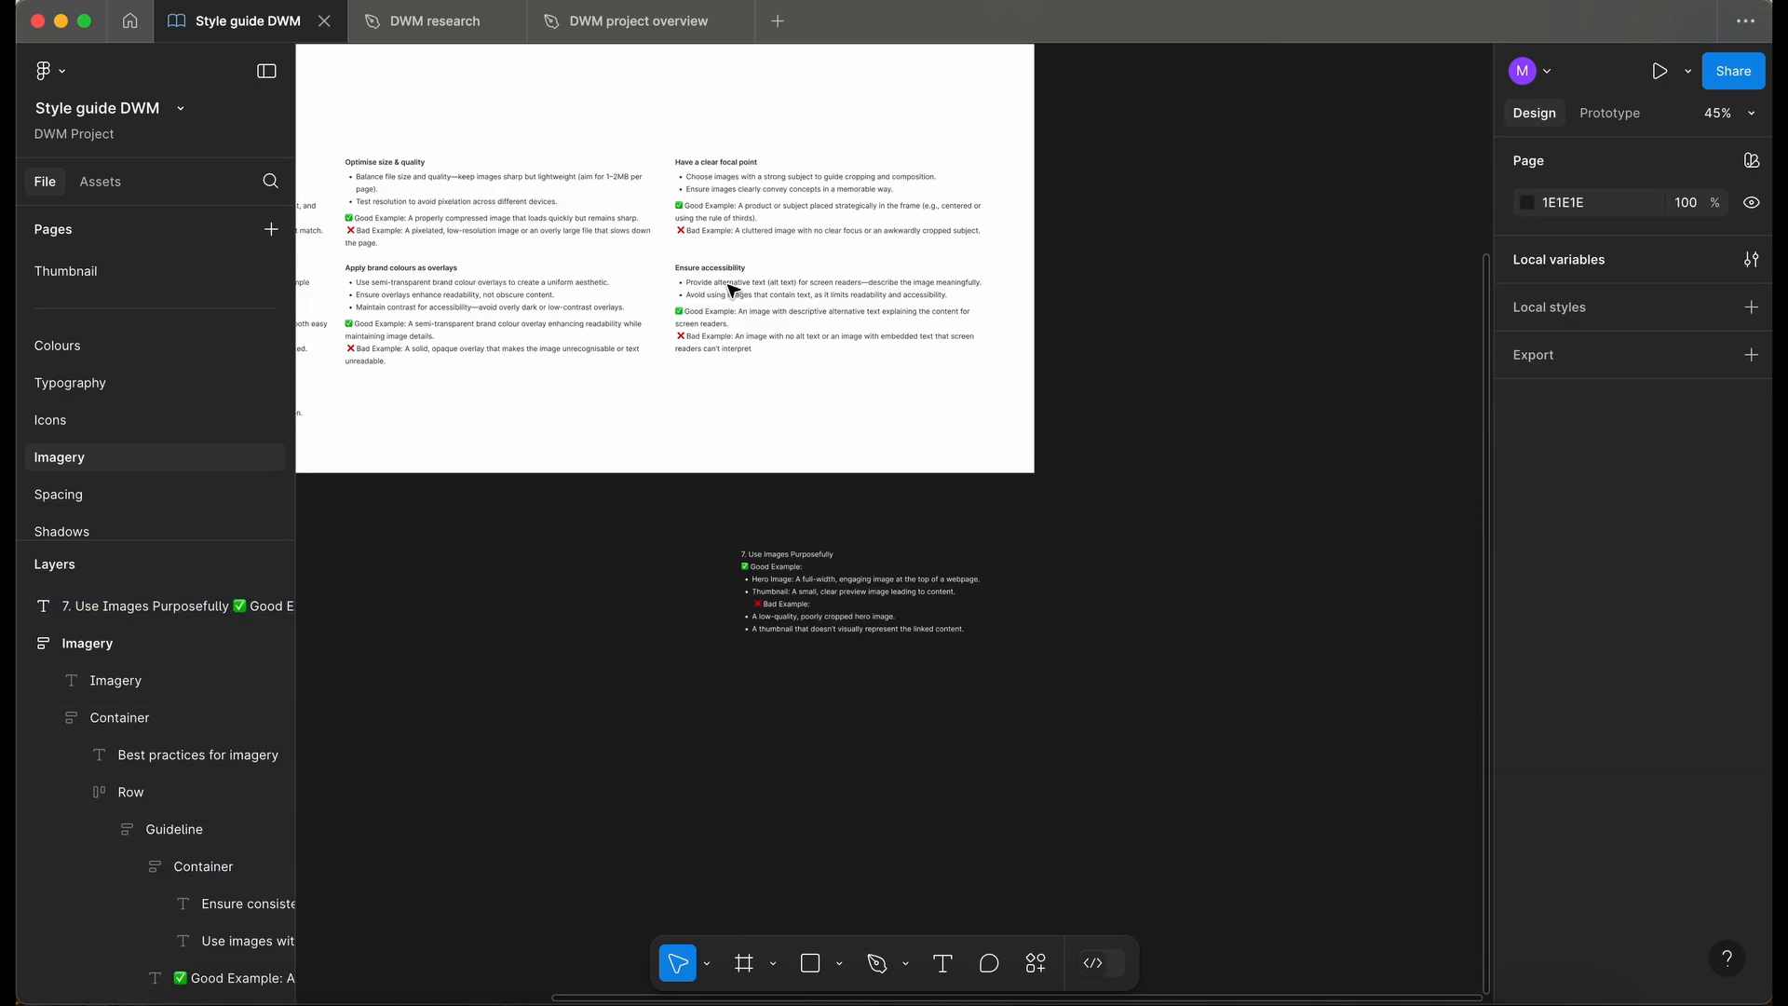
{"action": "left_click_drag", "start_coordinate": [812, 755], "coordinate": [437, 657]}
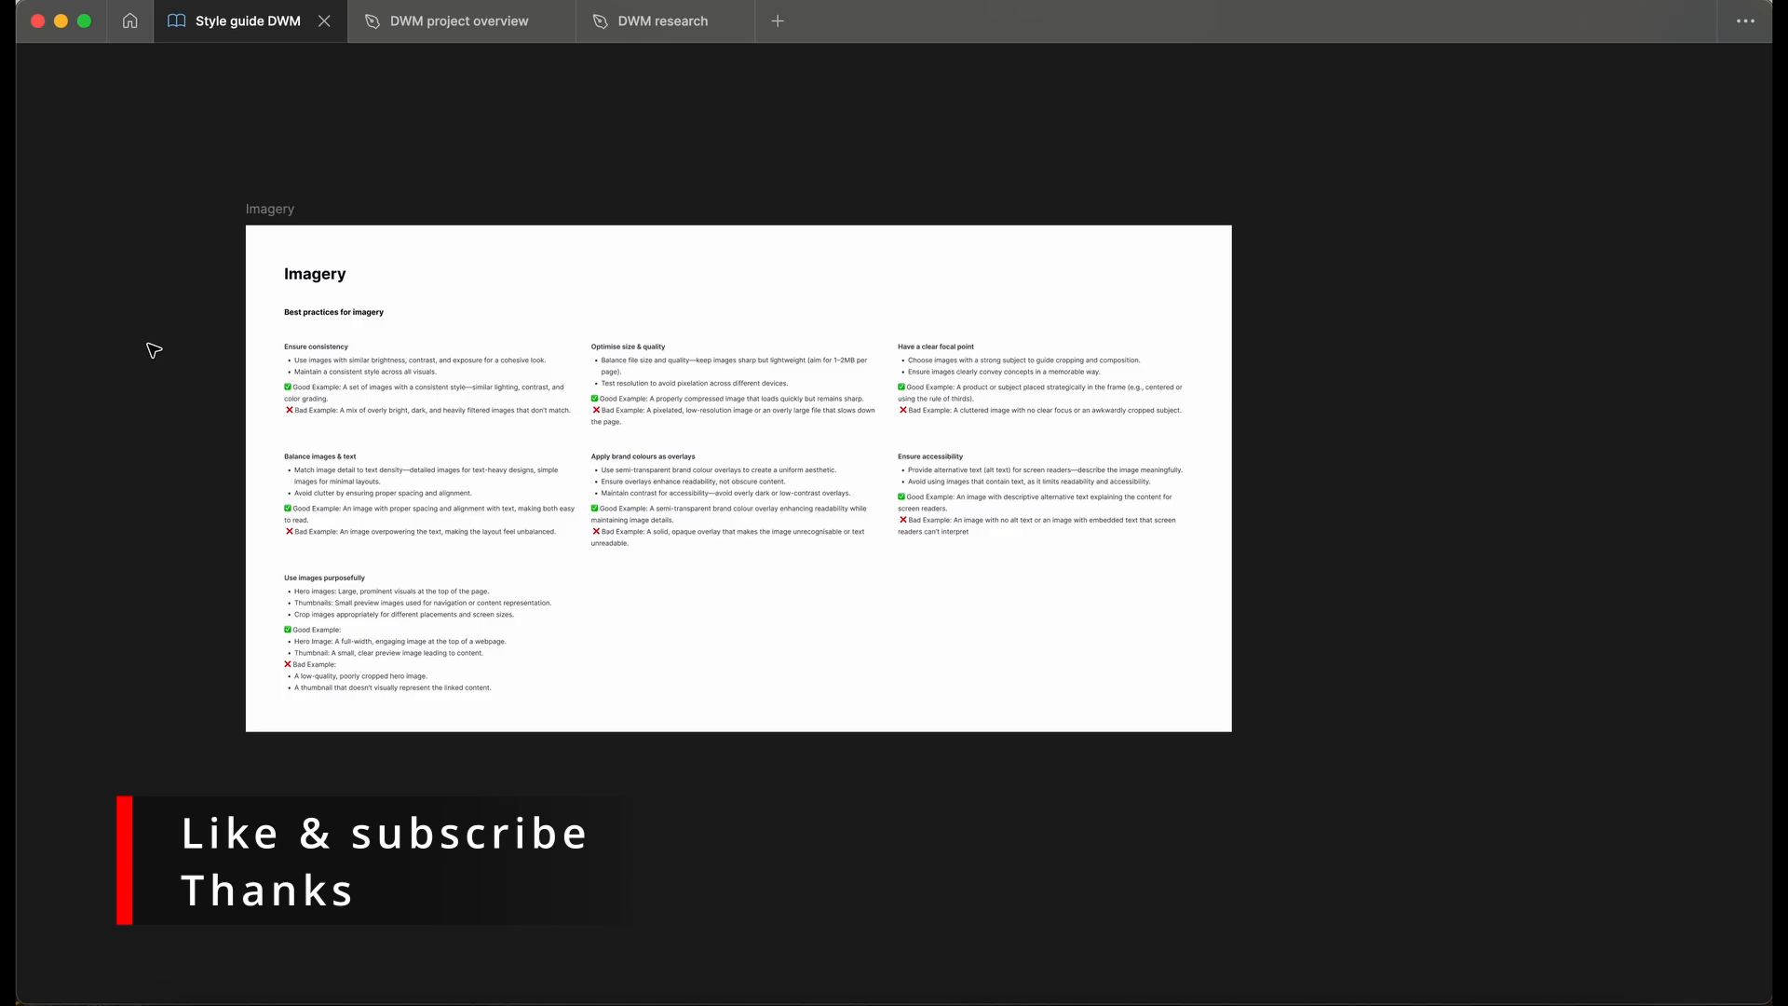
- Review the Imagery frame's best-practice guidelines and their good and bad examples
{"action": "scroll", "coordinate": [180, 337], "scroll_direction": "up", "scroll_amount": 8}
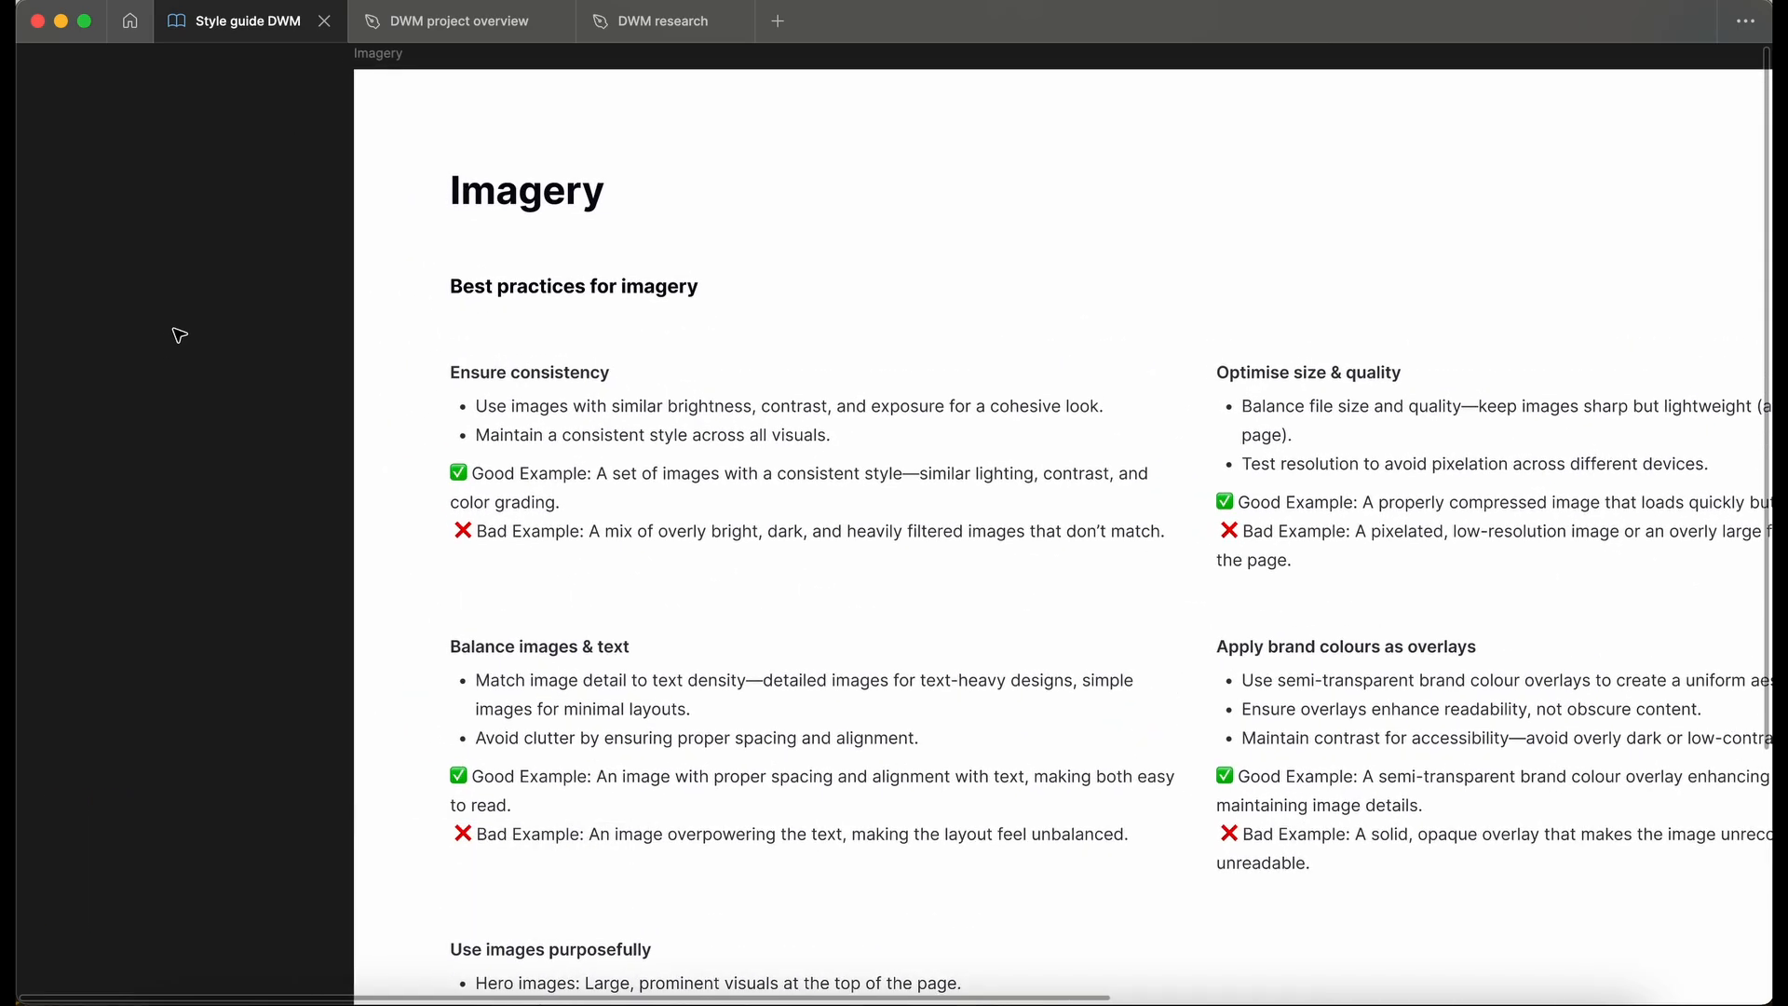
{"action": "scroll", "coordinate": [180, 336], "scroll_direction": "right", "scroll_amount": 2}
{"action": "scroll", "coordinate": [179, 336], "scroll_direction": "up", "scroll_amount": 1}
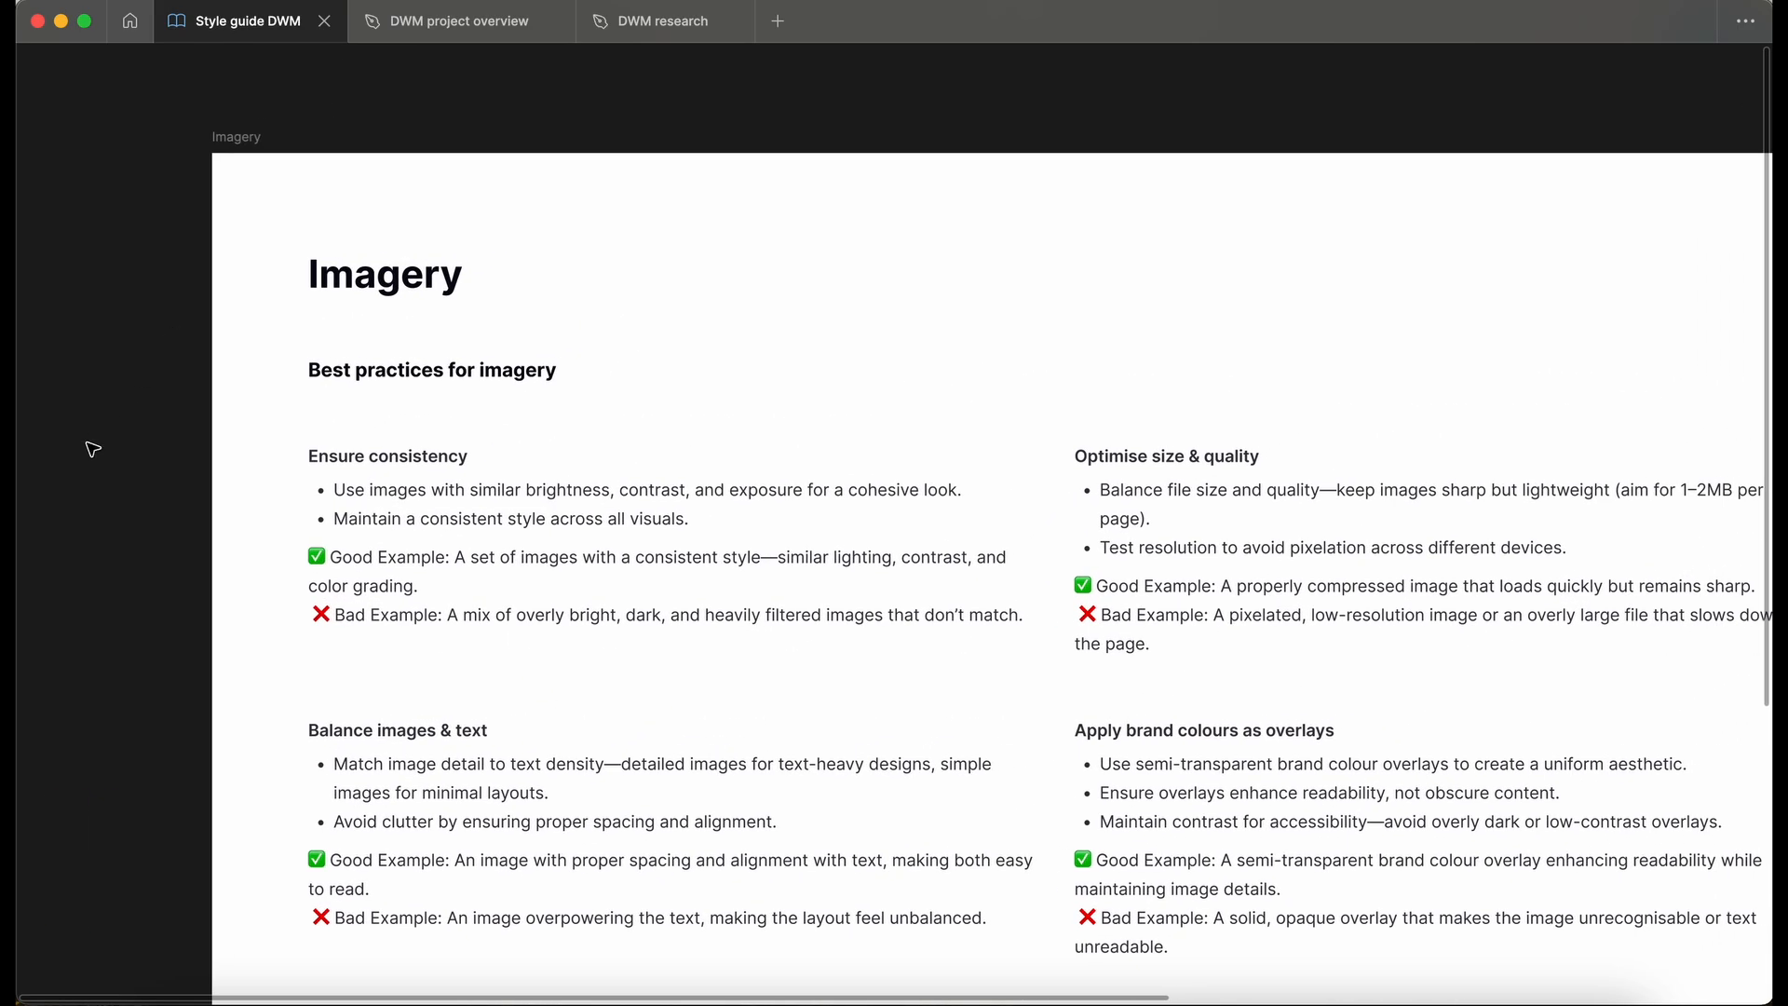
{"action": "scroll", "coordinate": [92, 450], "scroll_direction": "down", "scroll_amount": 1}
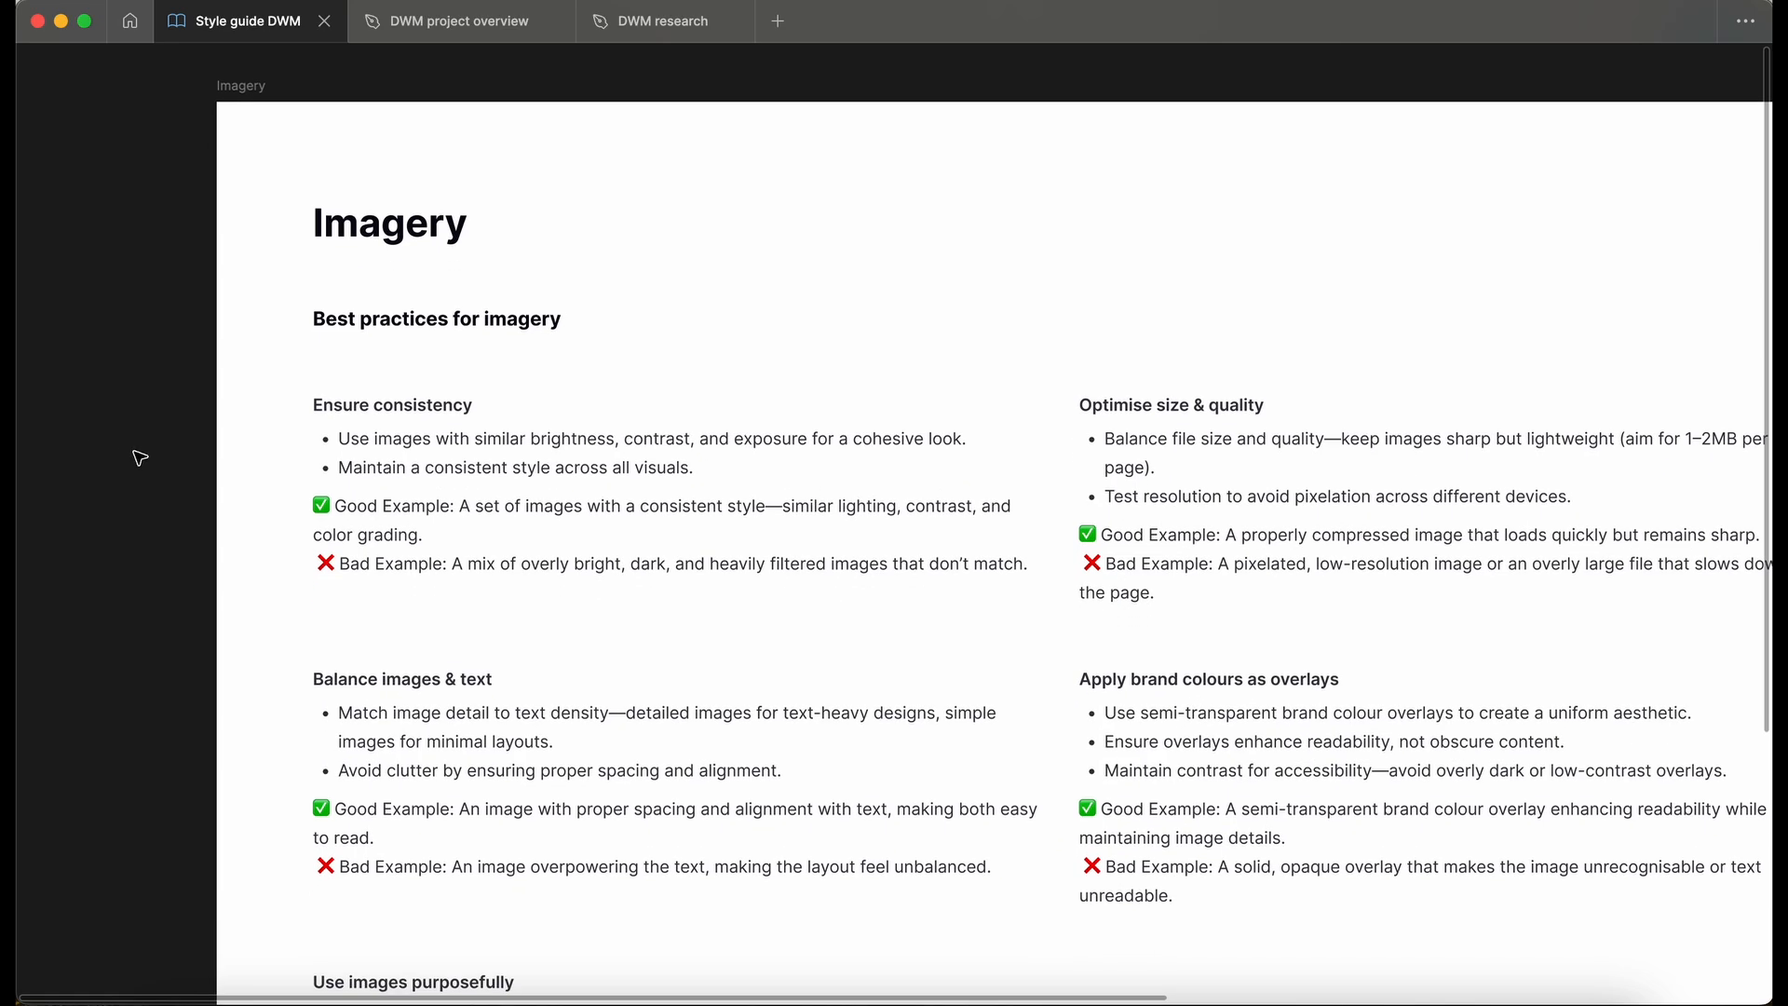
{"action": "scroll", "coordinate": [140, 458], "scroll_direction": "up", "scroll_amount": 3}
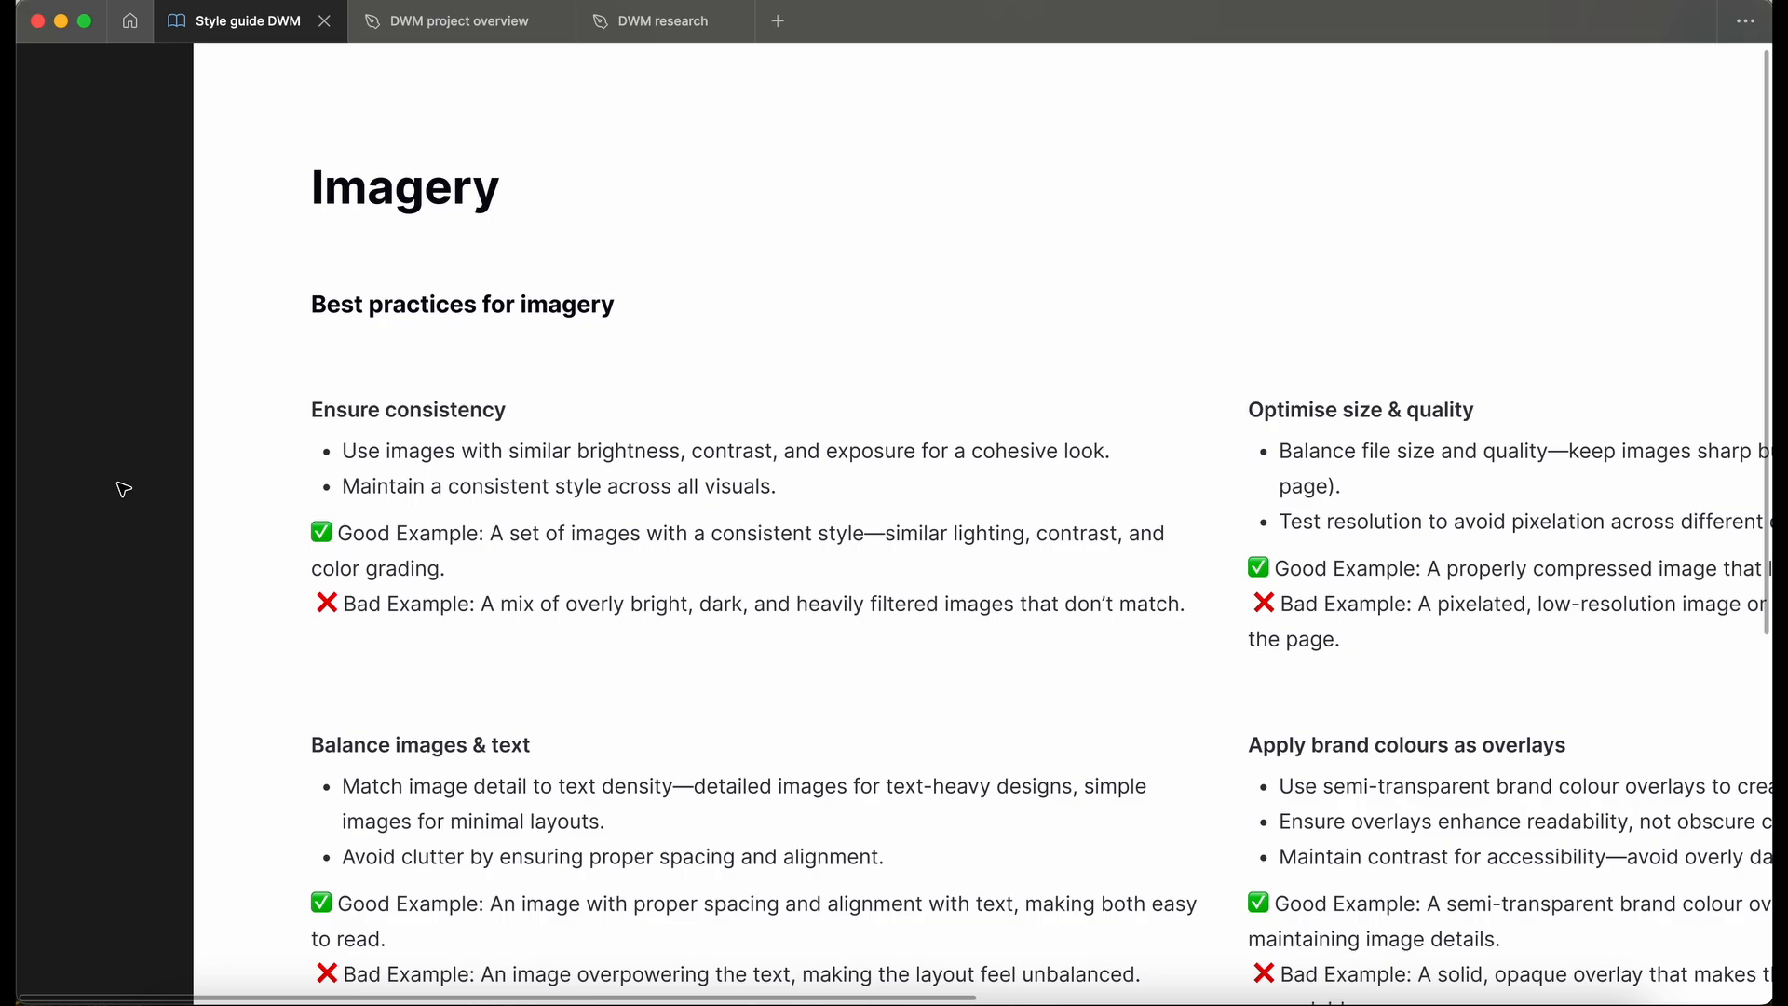
{"action": "scroll", "coordinate": [124, 489], "scroll_direction": "down", "scroll_amount": 3}
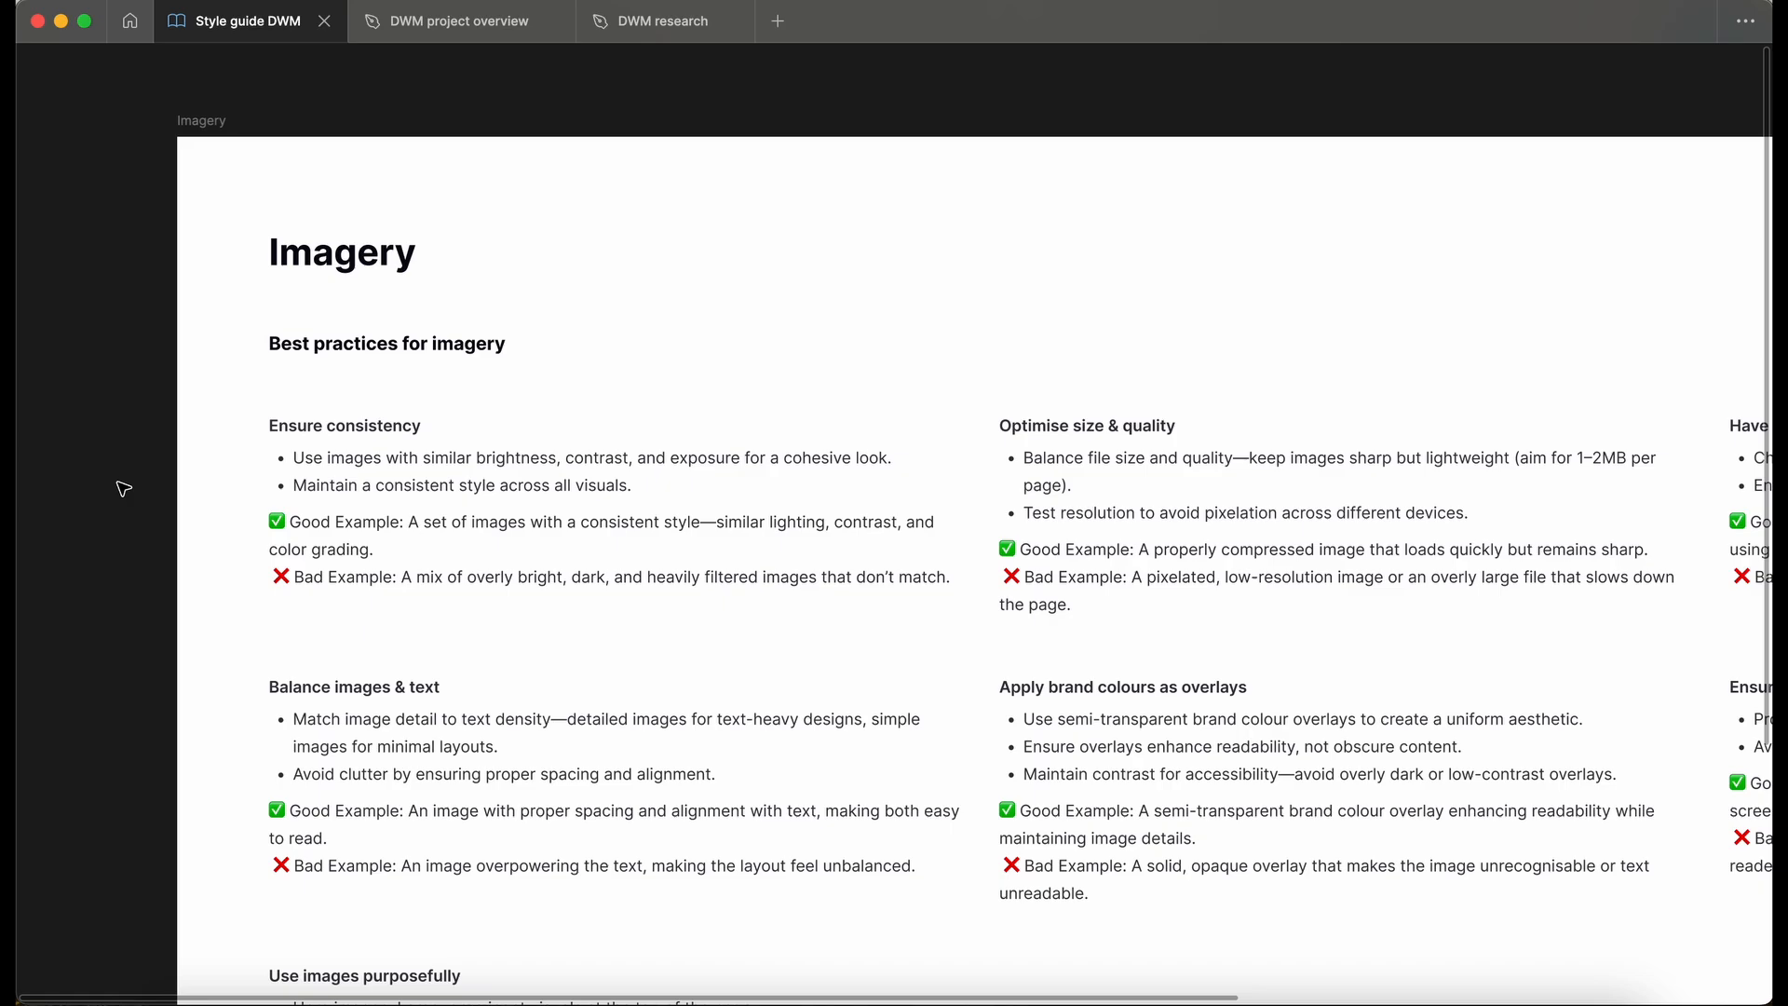
{"action": "scroll", "coordinate": [94, 534], "scroll_direction": "right", "scroll_amount": 1}
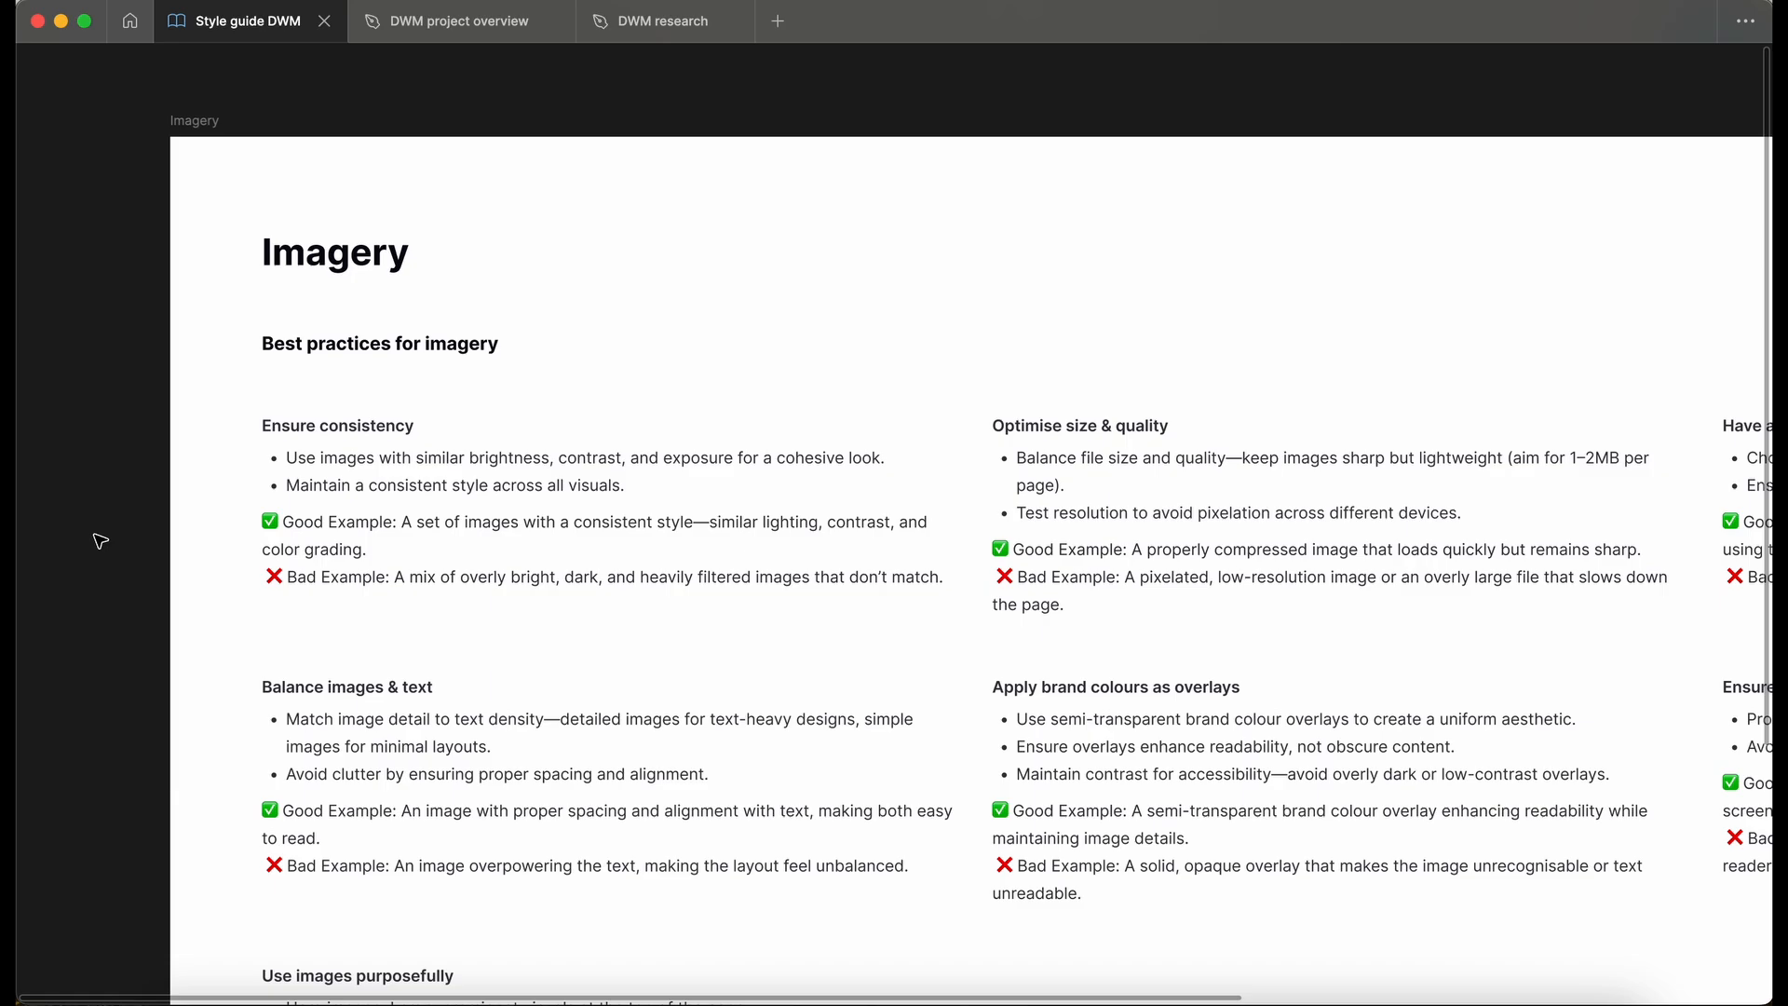
- Read each imagery guideline and its good and bad examples up close, from Ensure consistency through Use images purposefully
{"action": "scroll", "coordinate": [101, 541], "scroll_direction": "up", "scroll_amount": 3}
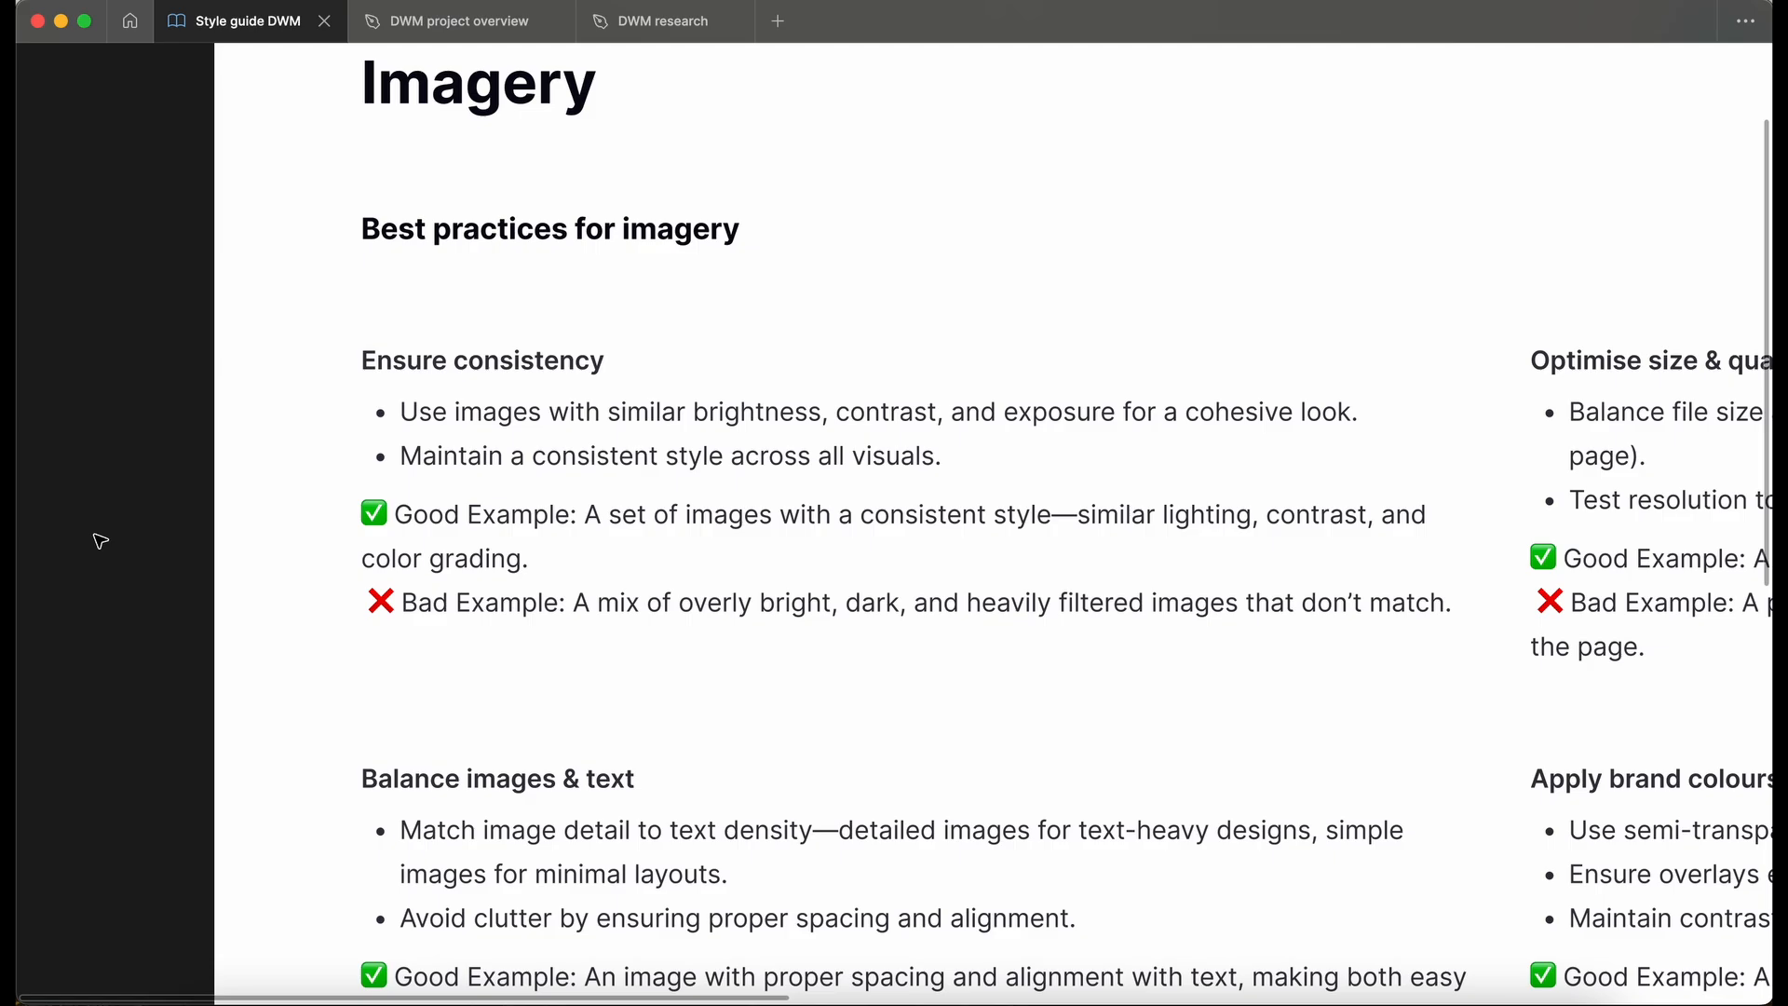
{"action": "scroll", "coordinate": [99, 540], "scroll_direction": "right", "scroll_amount": 15}
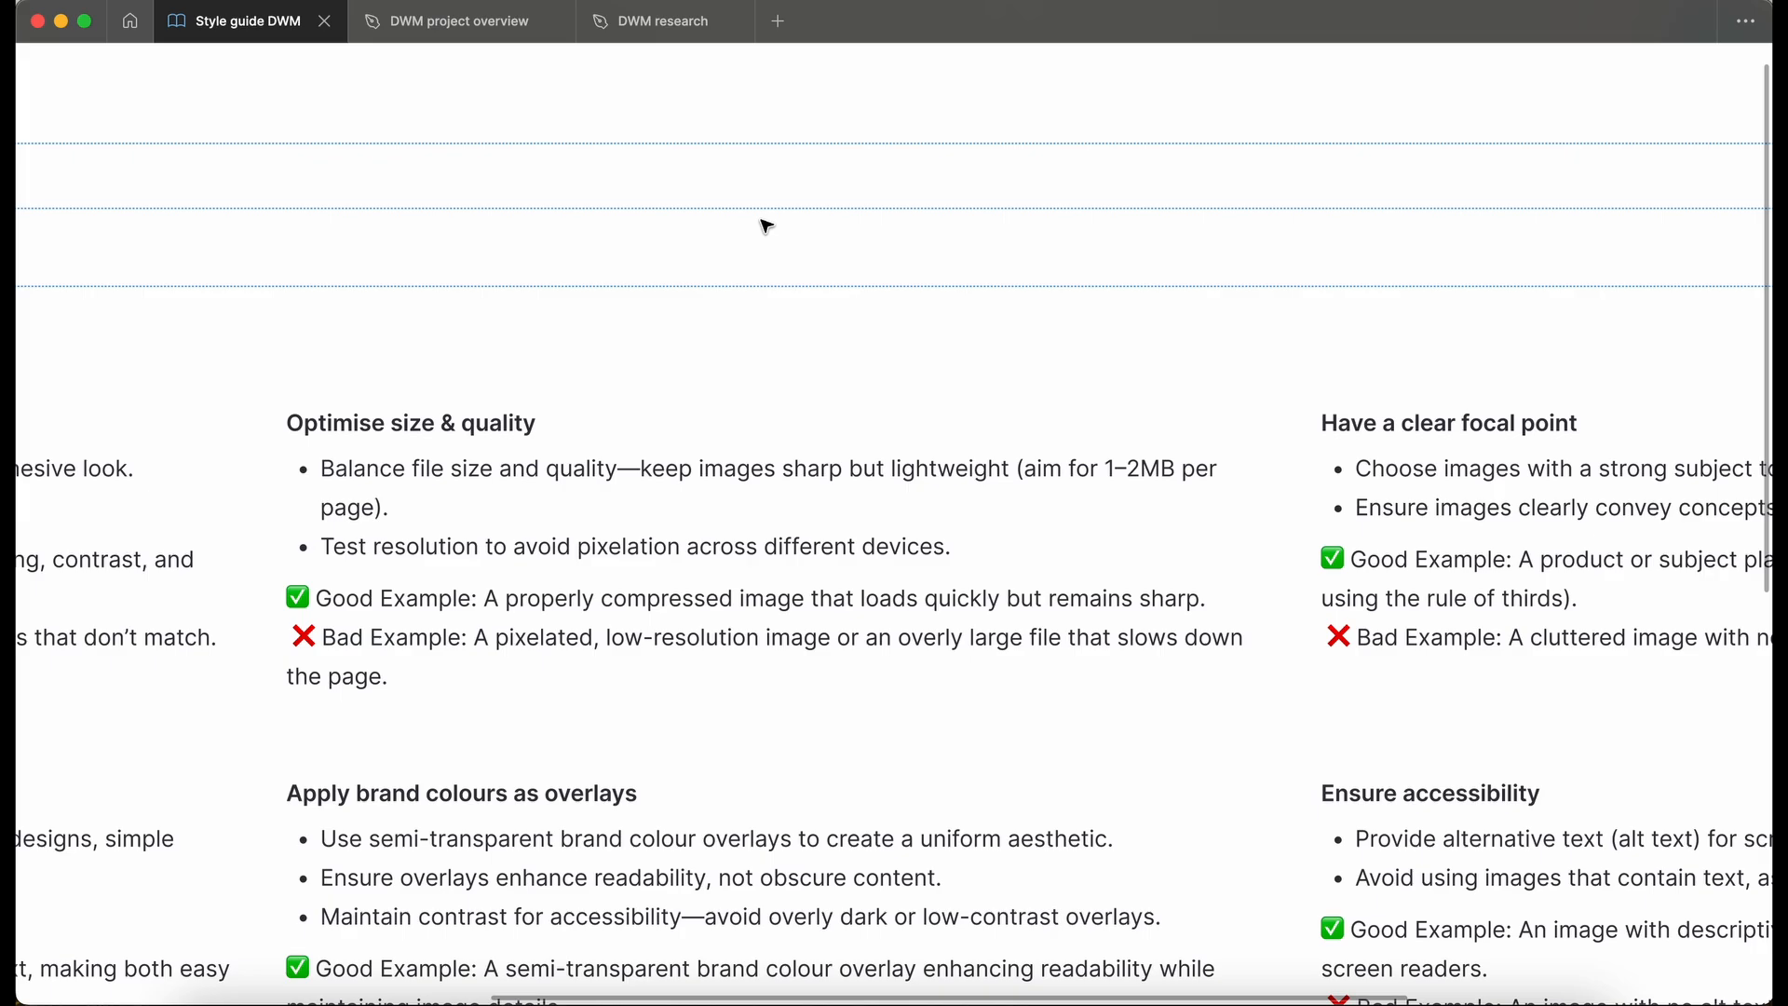
{"action": "scroll", "coordinate": [767, 227], "scroll_direction": "right", "scroll_amount": 10}
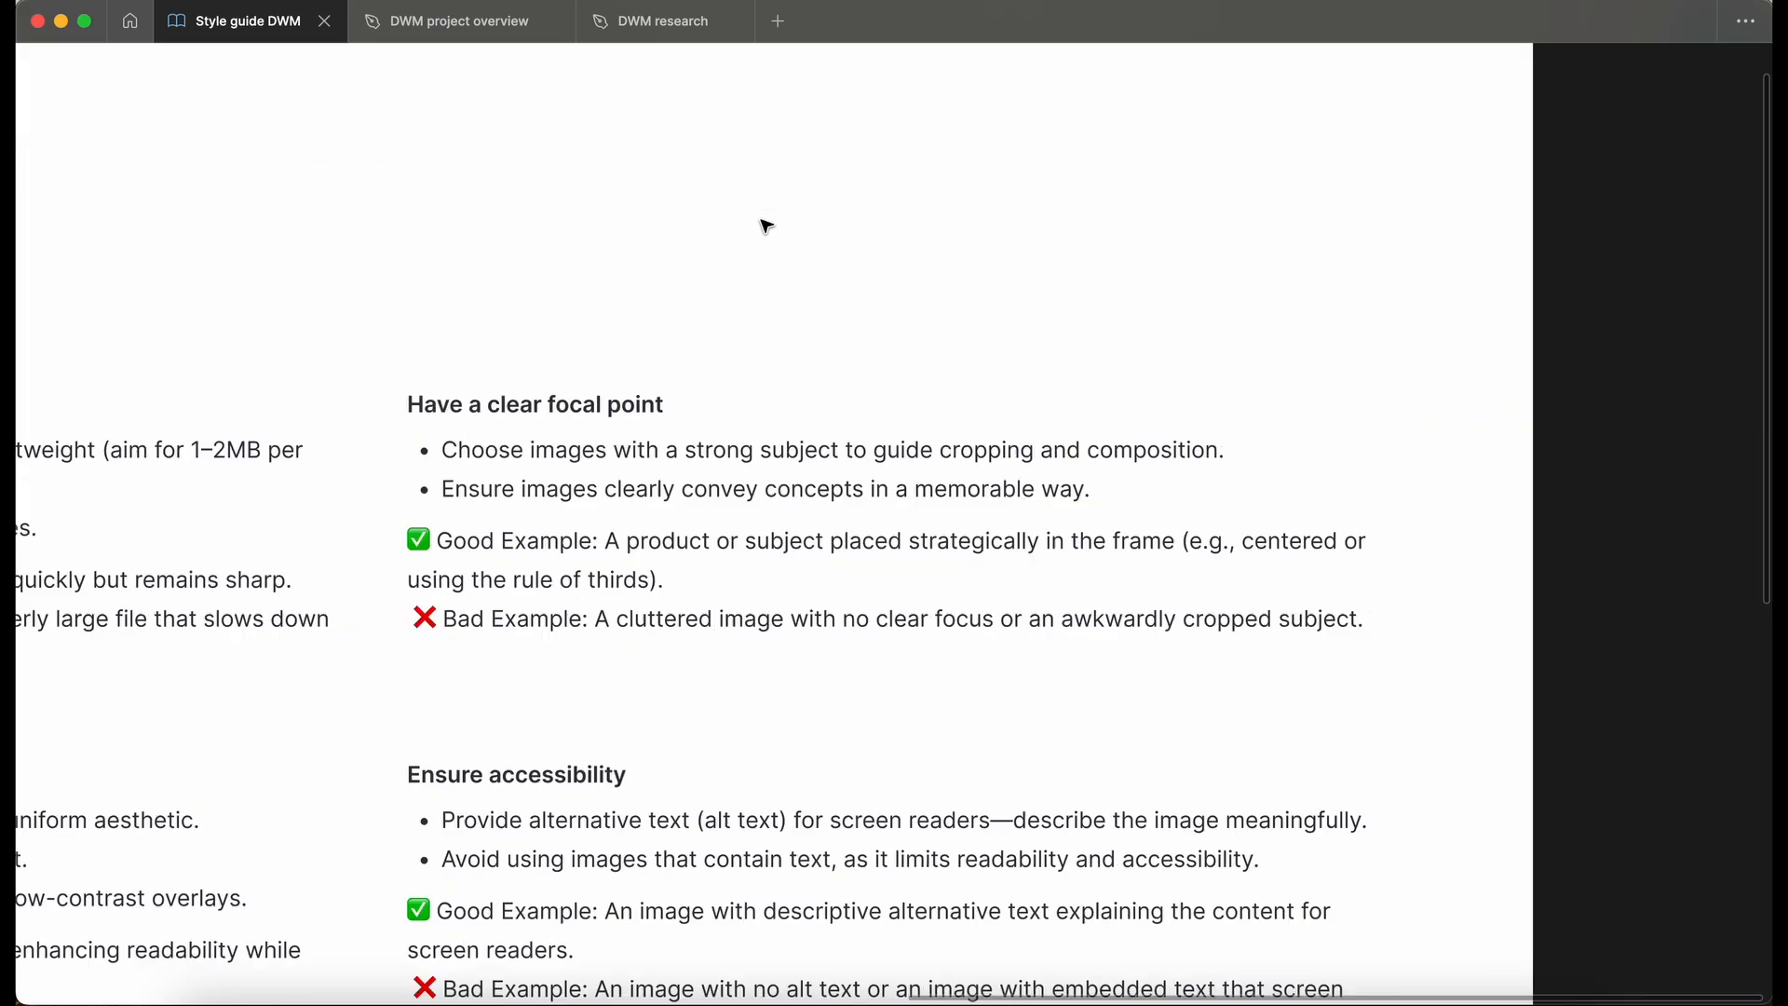
{"action": "scroll", "coordinate": [767, 227], "scroll_direction": "right", "scroll_amount": 1}
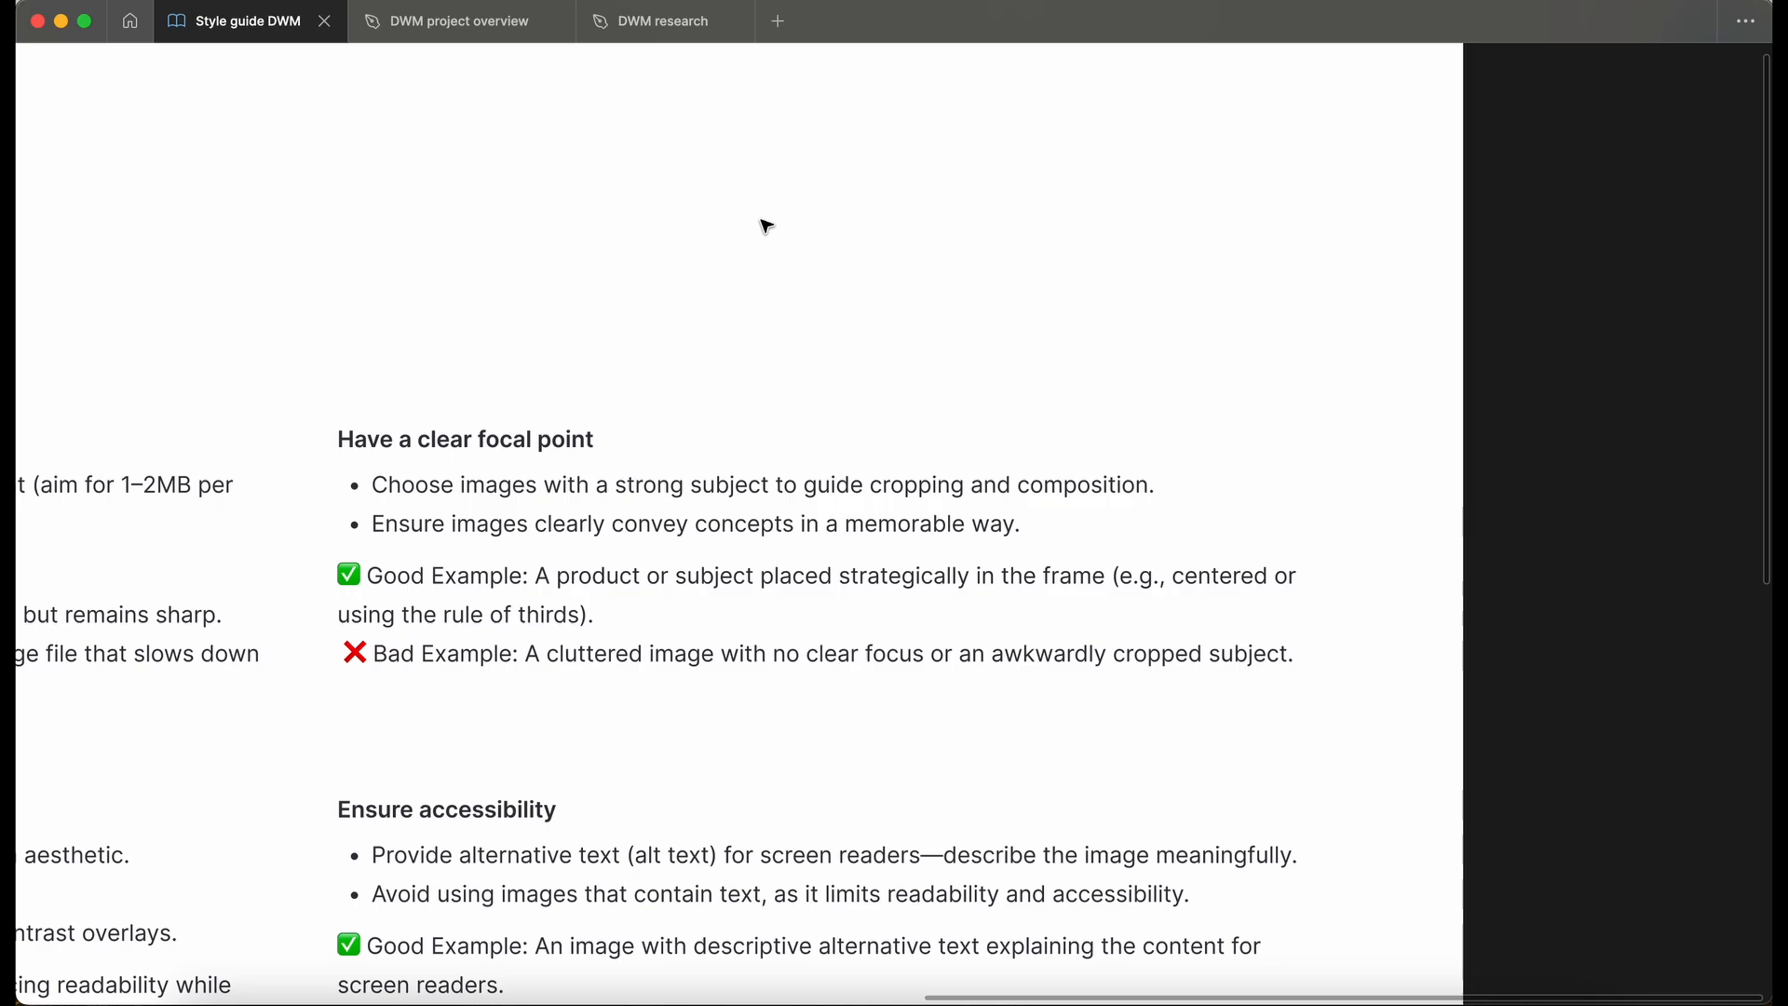
{"action": "scroll", "coordinate": [764, 225], "scroll_direction": "down", "scroll_amount": 1}
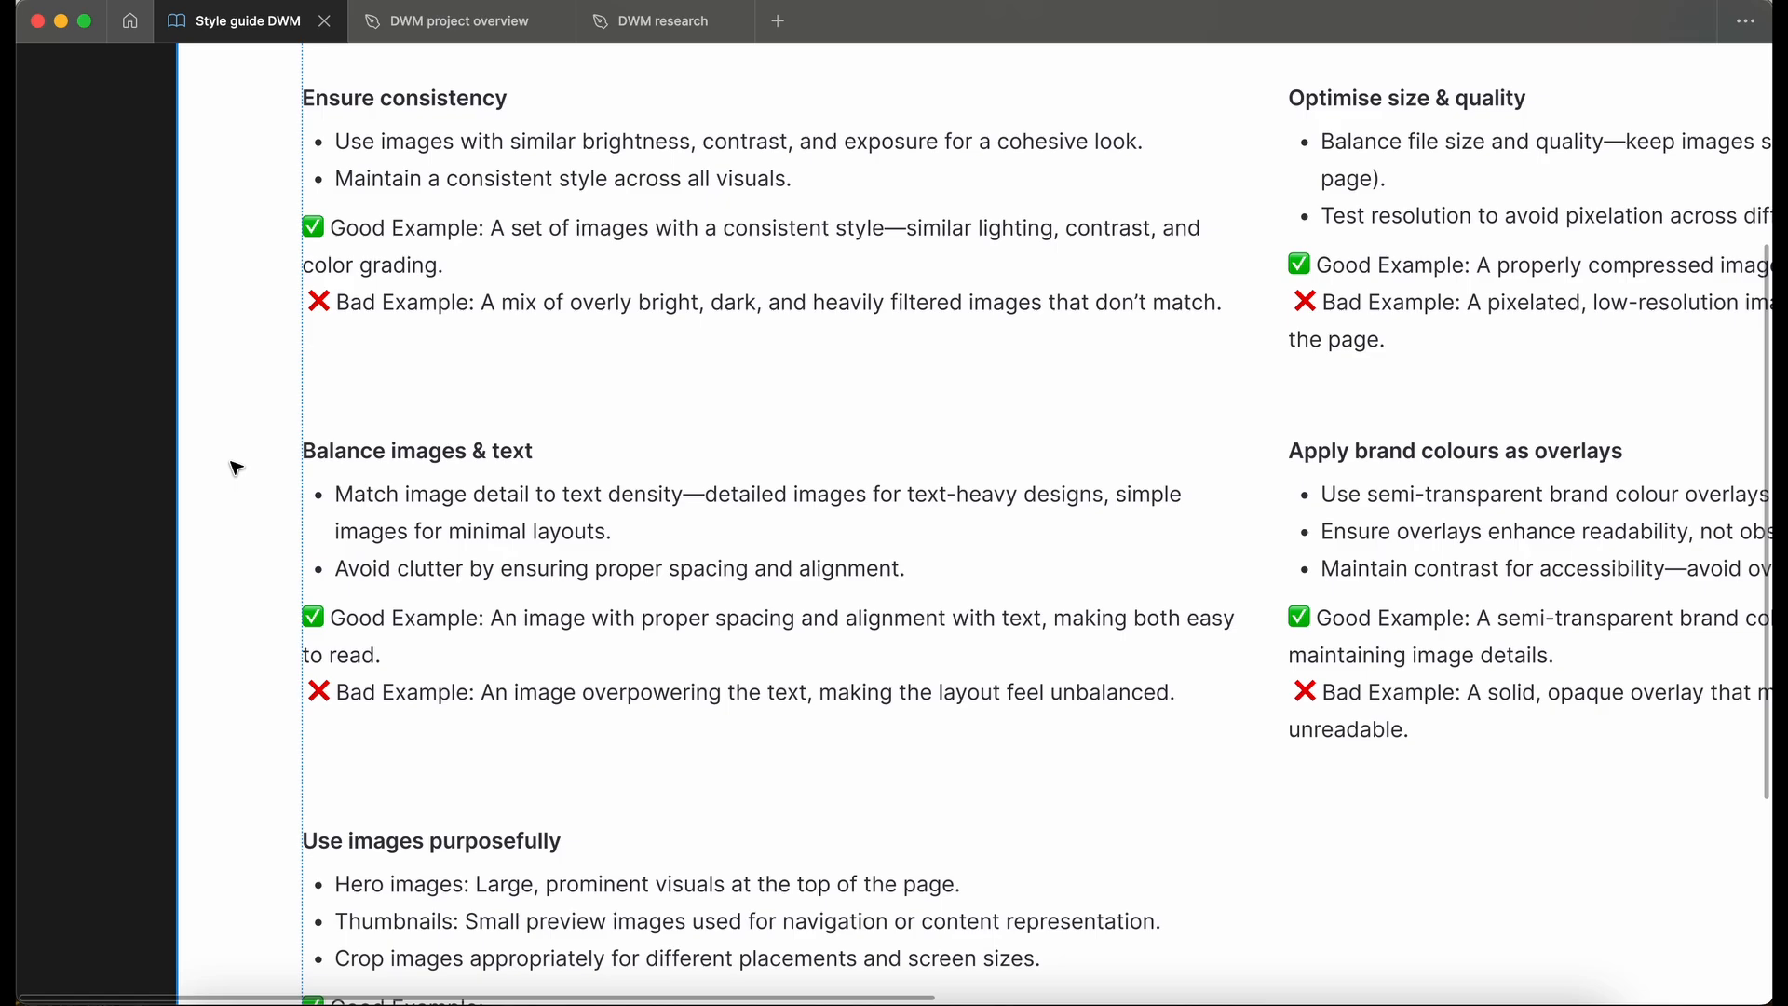
{"action": "scroll", "coordinate": [447, 624], "scroll_direction": "right", "scroll_amount": 10}
{"action": "scroll", "coordinate": [447, 624], "scroll_direction": "down", "scroll_amount": 1}
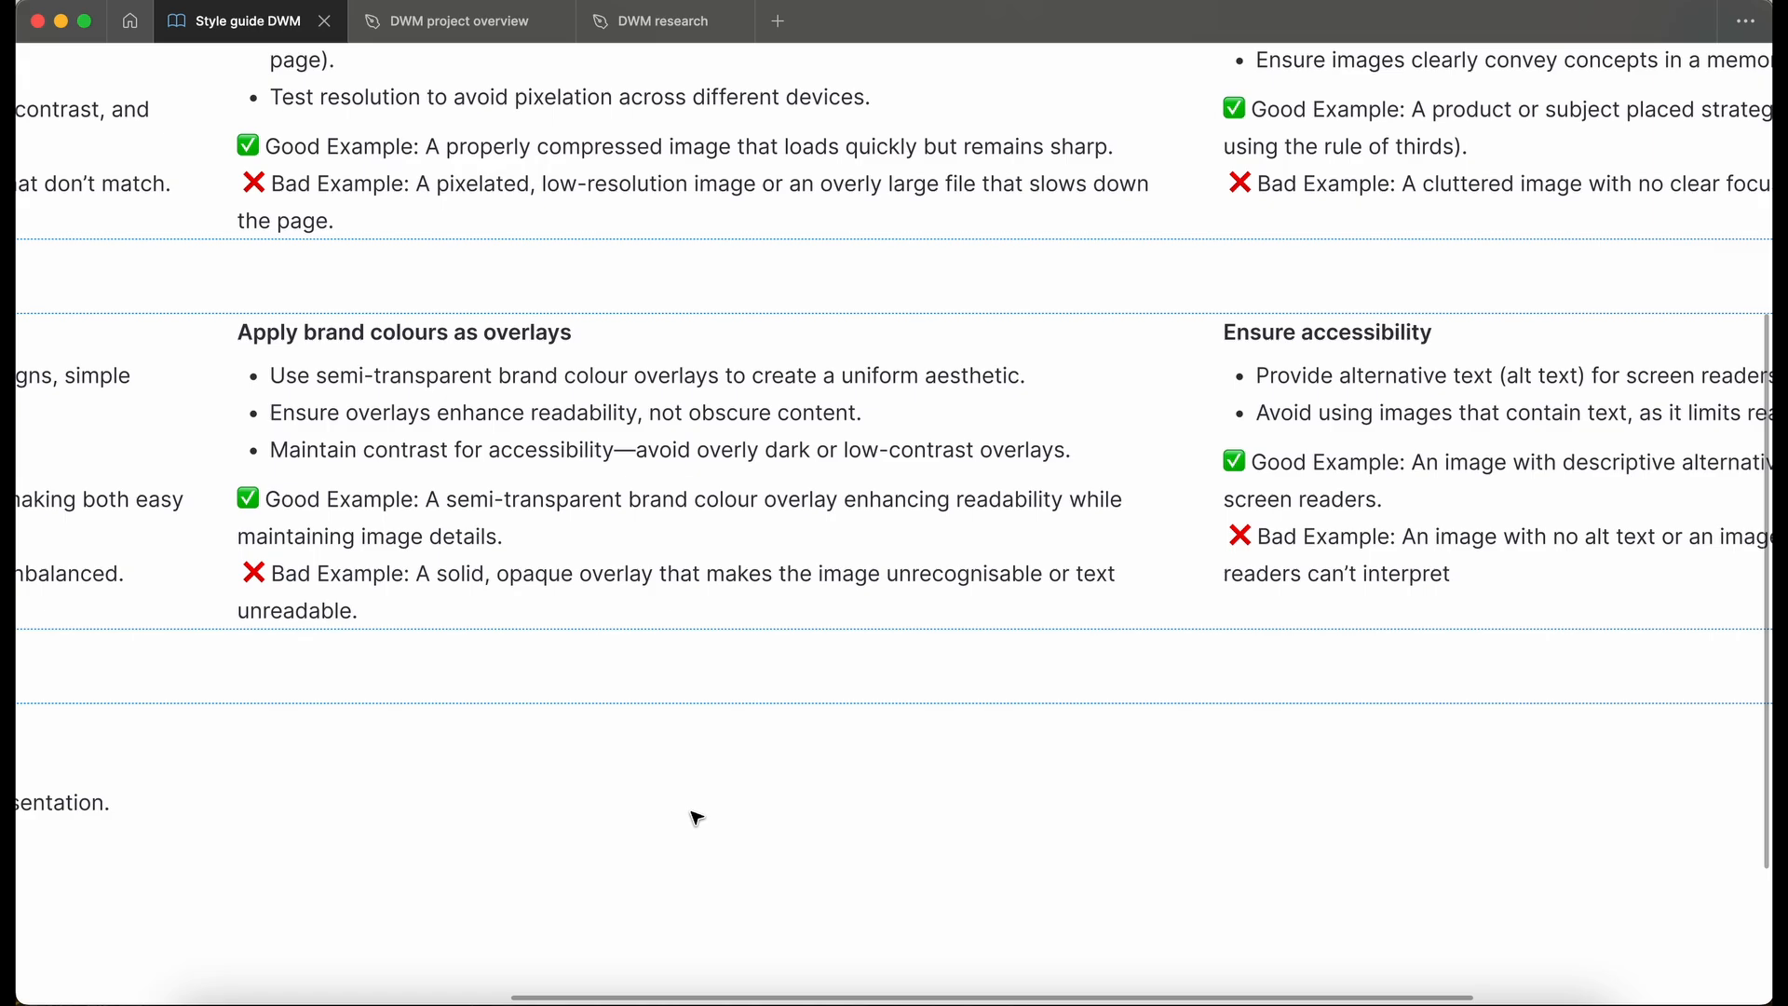
{"action": "scroll", "coordinate": [697, 818], "scroll_direction": "right", "scroll_amount": 10}
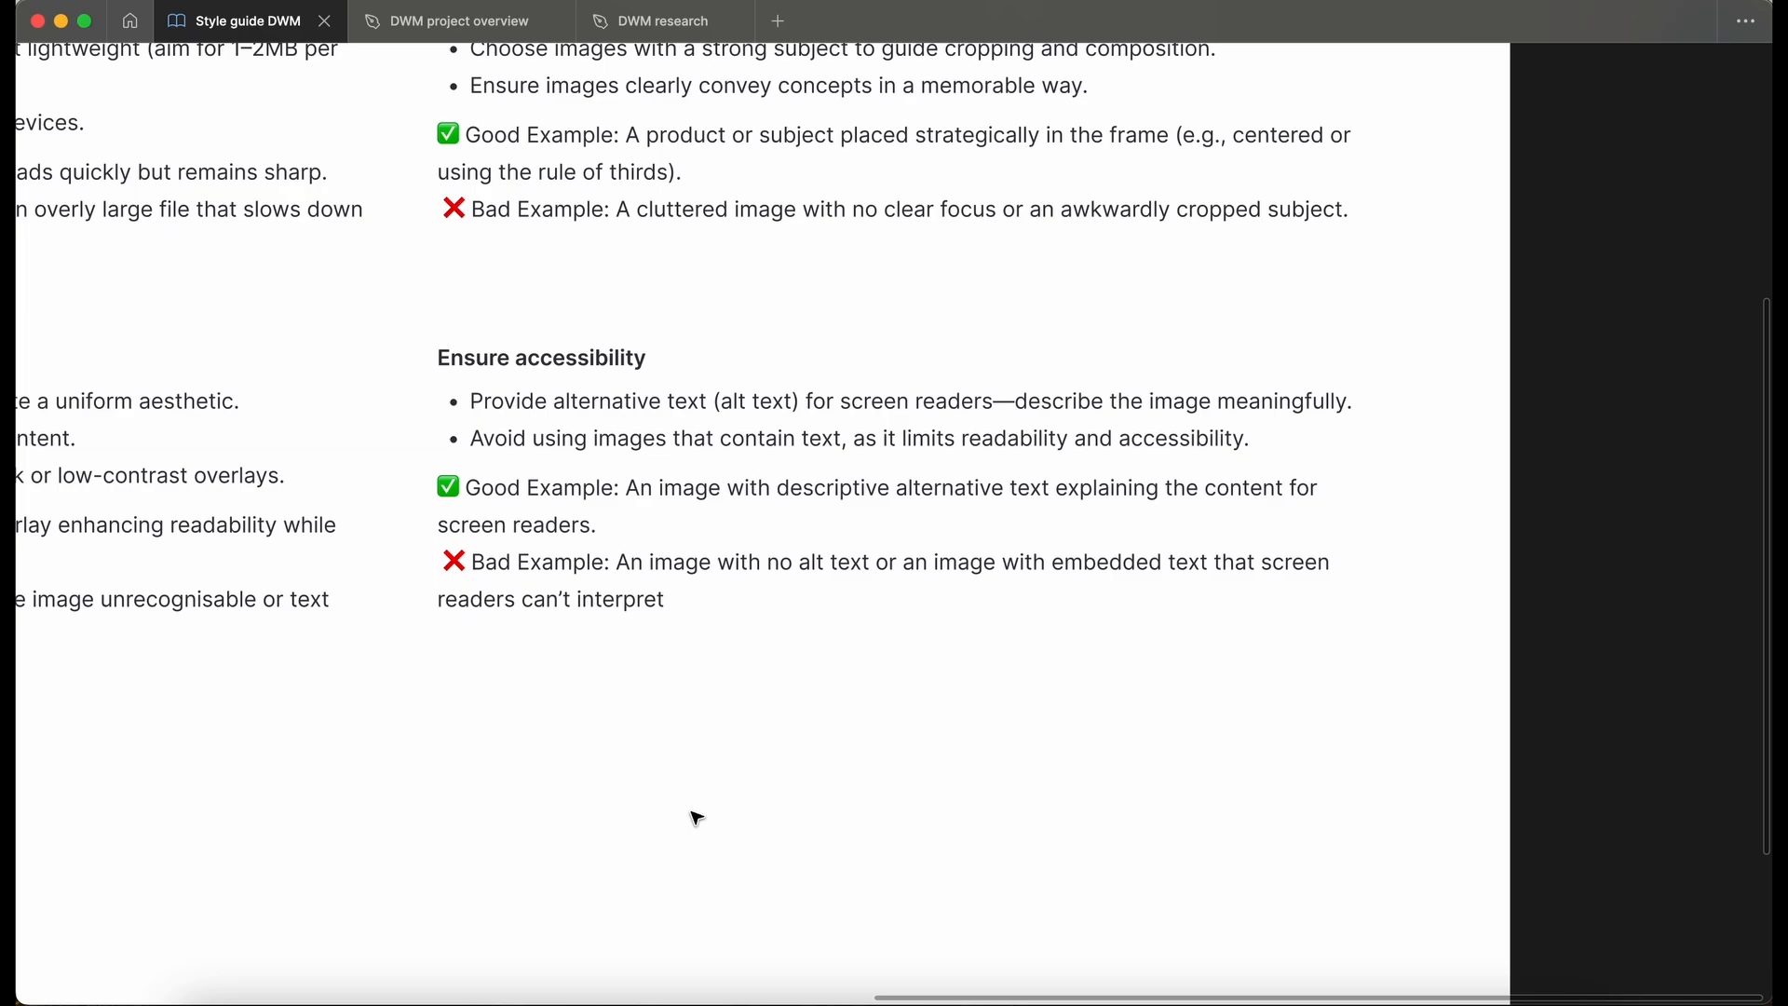
{"action": "scroll", "coordinate": [697, 817], "scroll_direction": "left", "scroll_amount": 10}
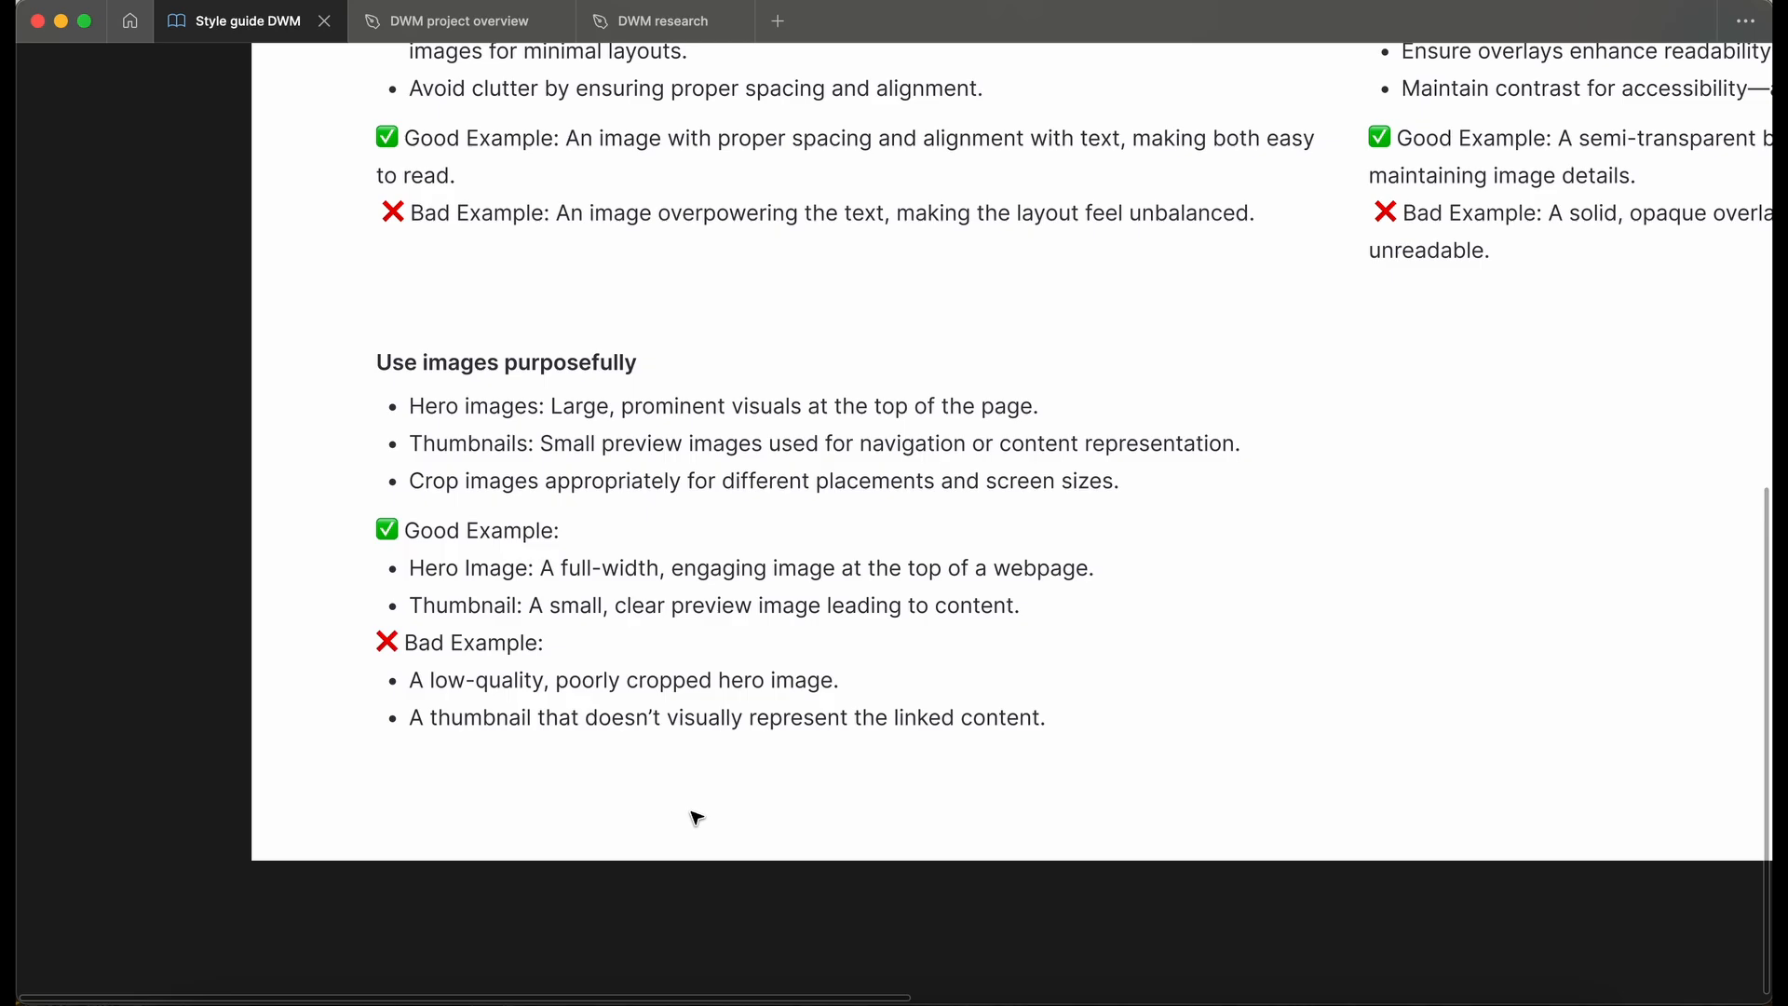
{"action": "key", "text": "shift+1"}
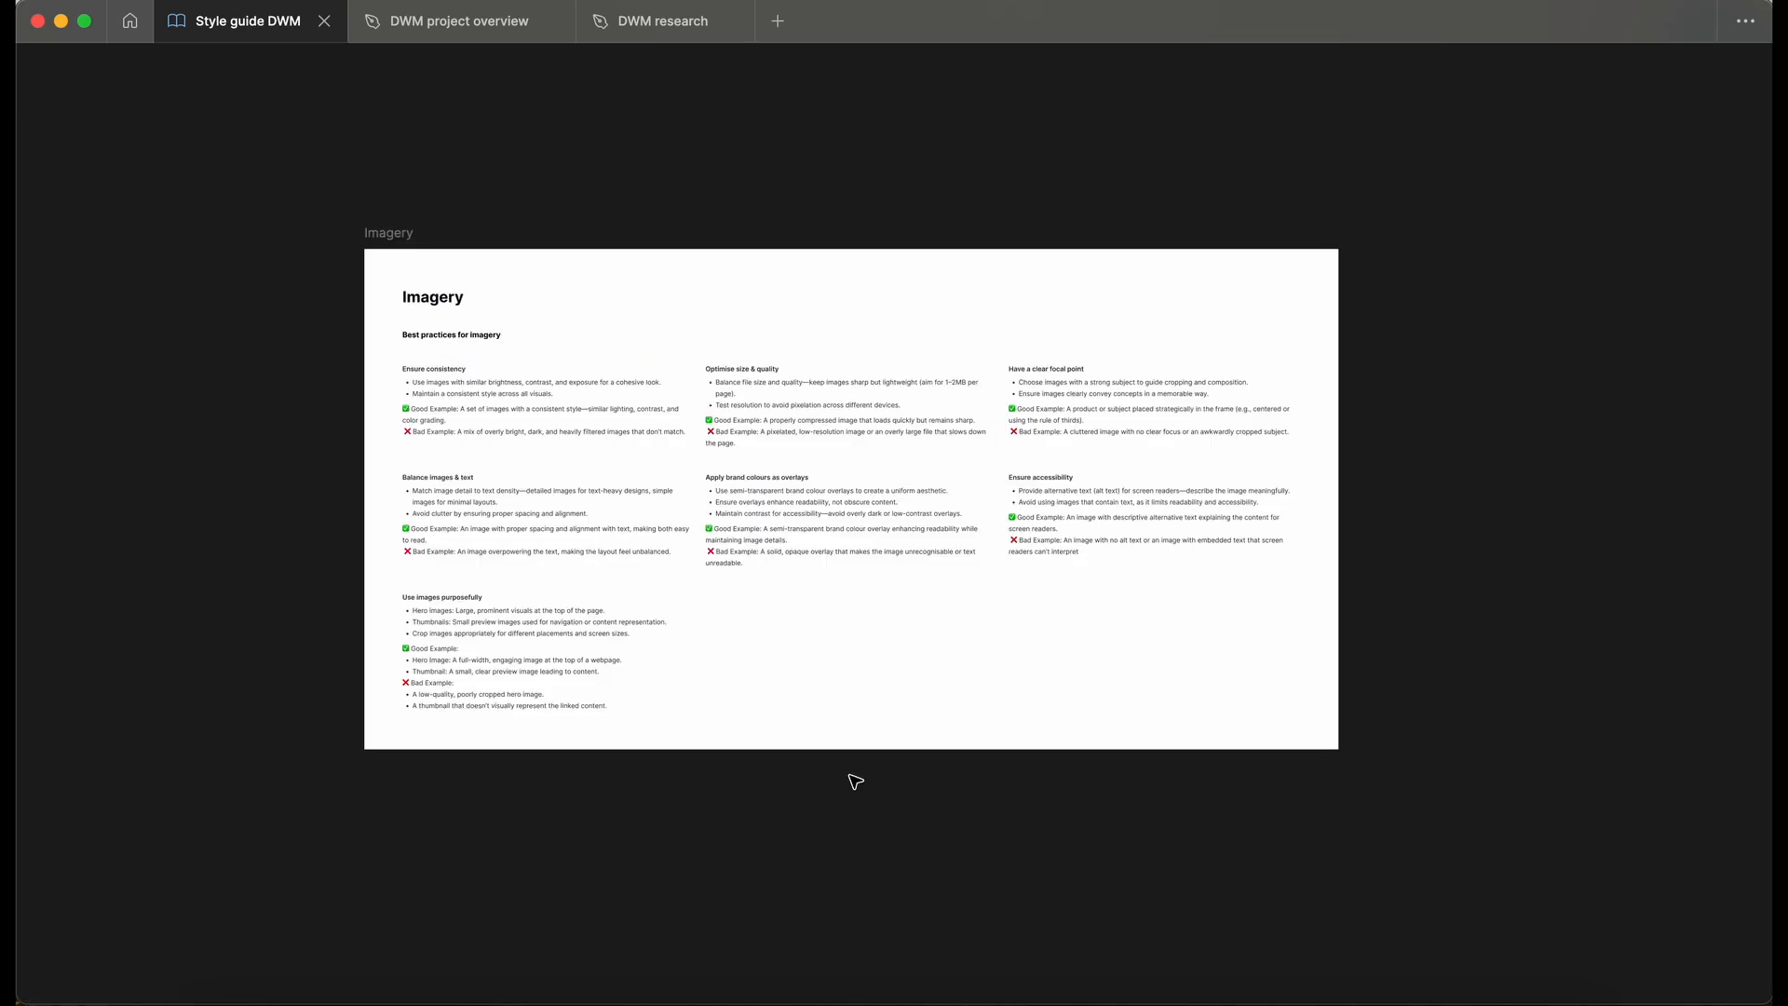
- Show the hidden interface panels, check the design brief in the DWM project overview file and return to the style guide
{"action": "key", "text": "super+backslash"}
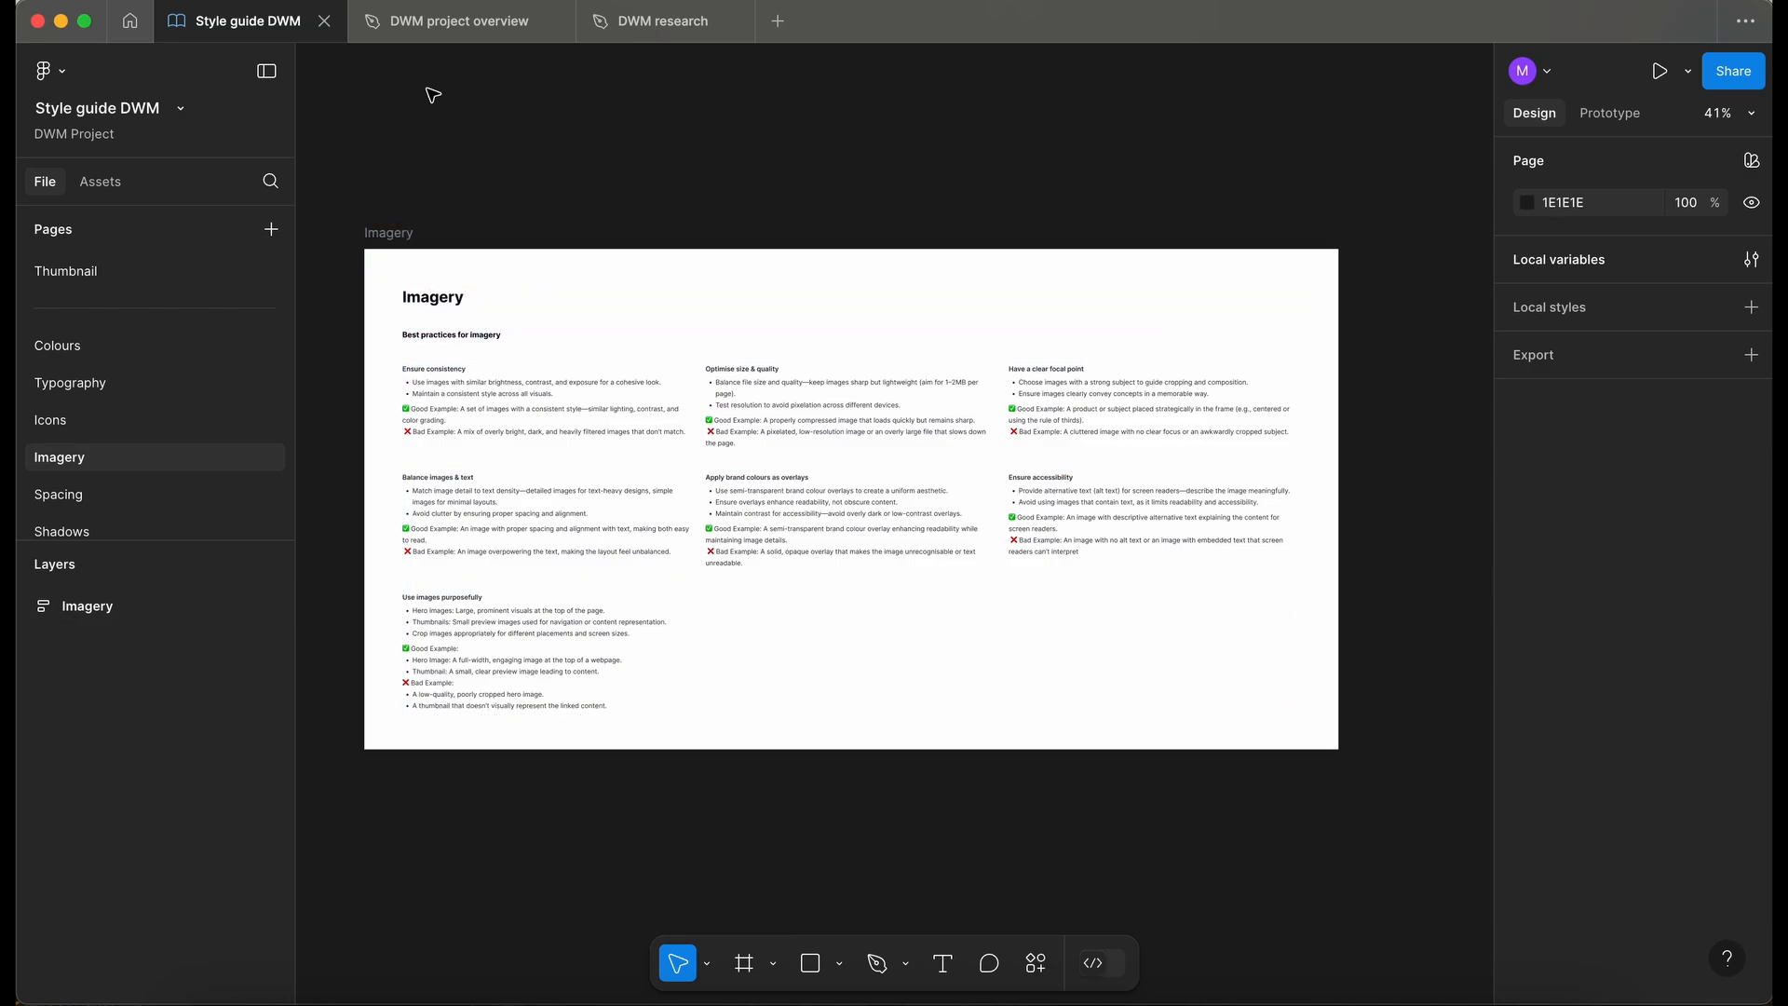
{"action": "left_click", "coordinate": [444, 30]}
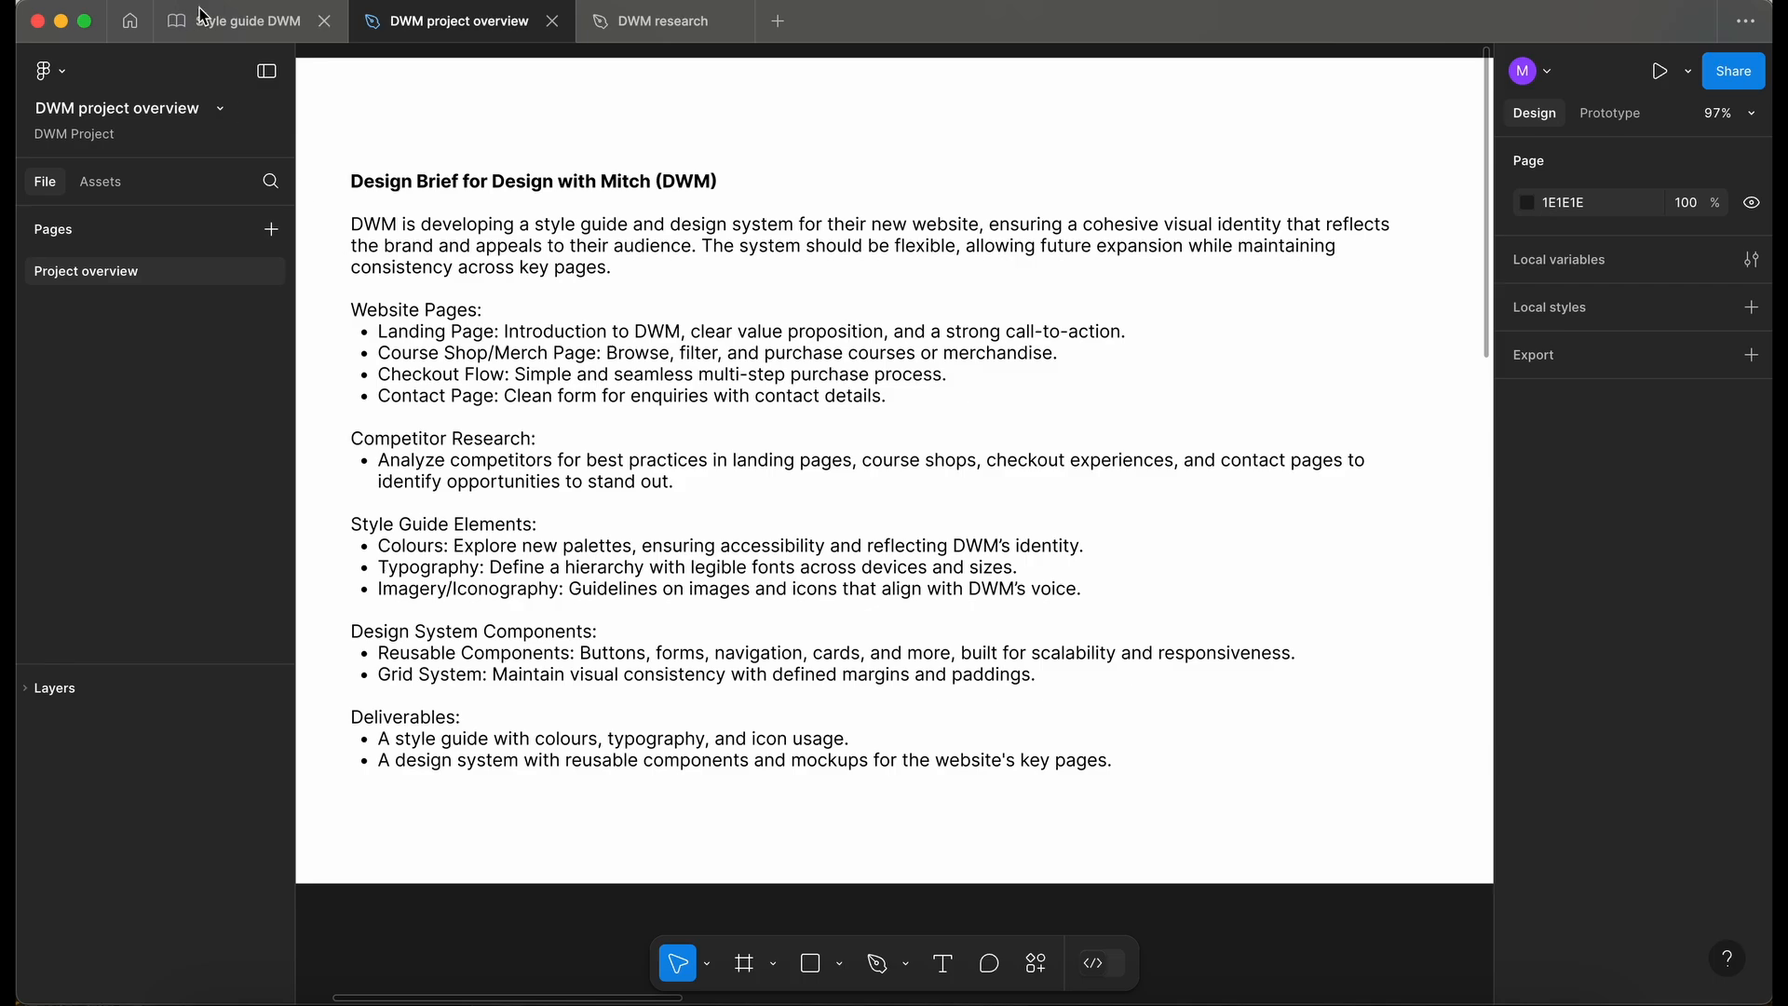
{"action": "left_click", "coordinate": [240, 35]}
- Open the style guide's Logos page and examine the YouTube profile and Watermark logos together
{"action": "scroll", "coordinate": [126, 363], "scroll_direction": "down", "scroll_amount": 2}
{"action": "scroll", "coordinate": [128, 364], "scroll_direction": "down", "scroll_amount": 2}
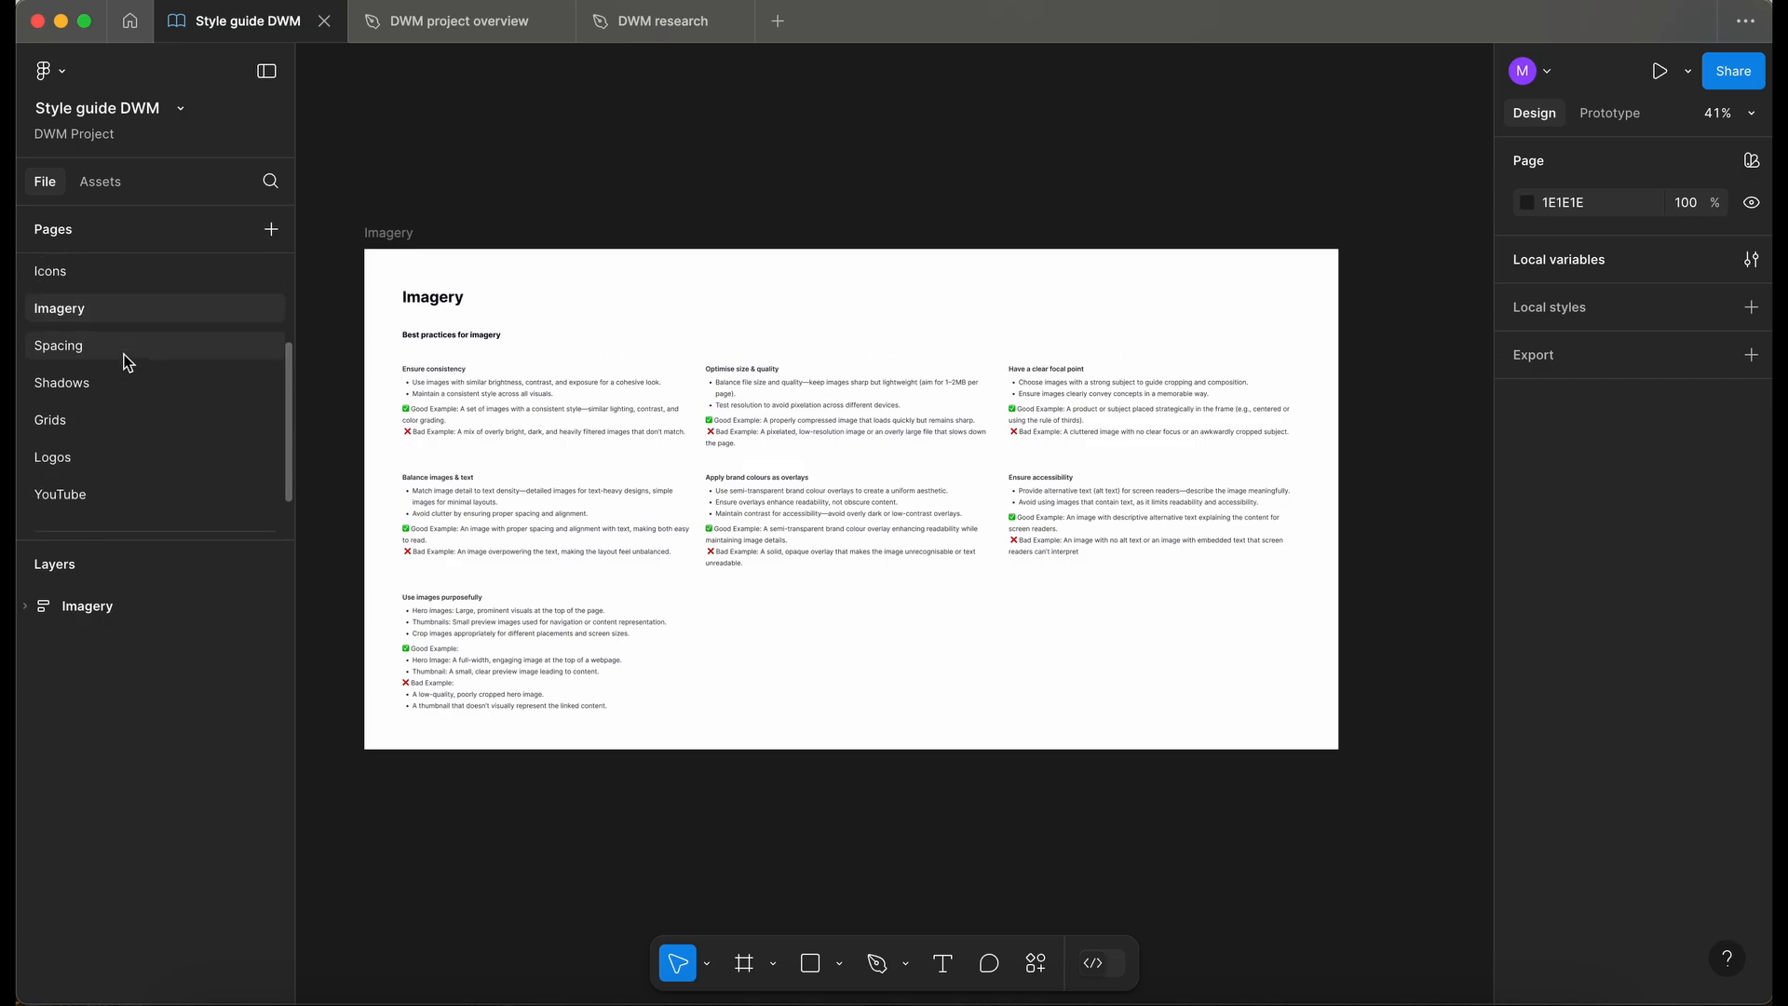
{"action": "left_click", "coordinate": [84, 455]}
{"action": "scroll", "coordinate": [740, 457], "scroll_direction": "down", "scroll_amount": 3}
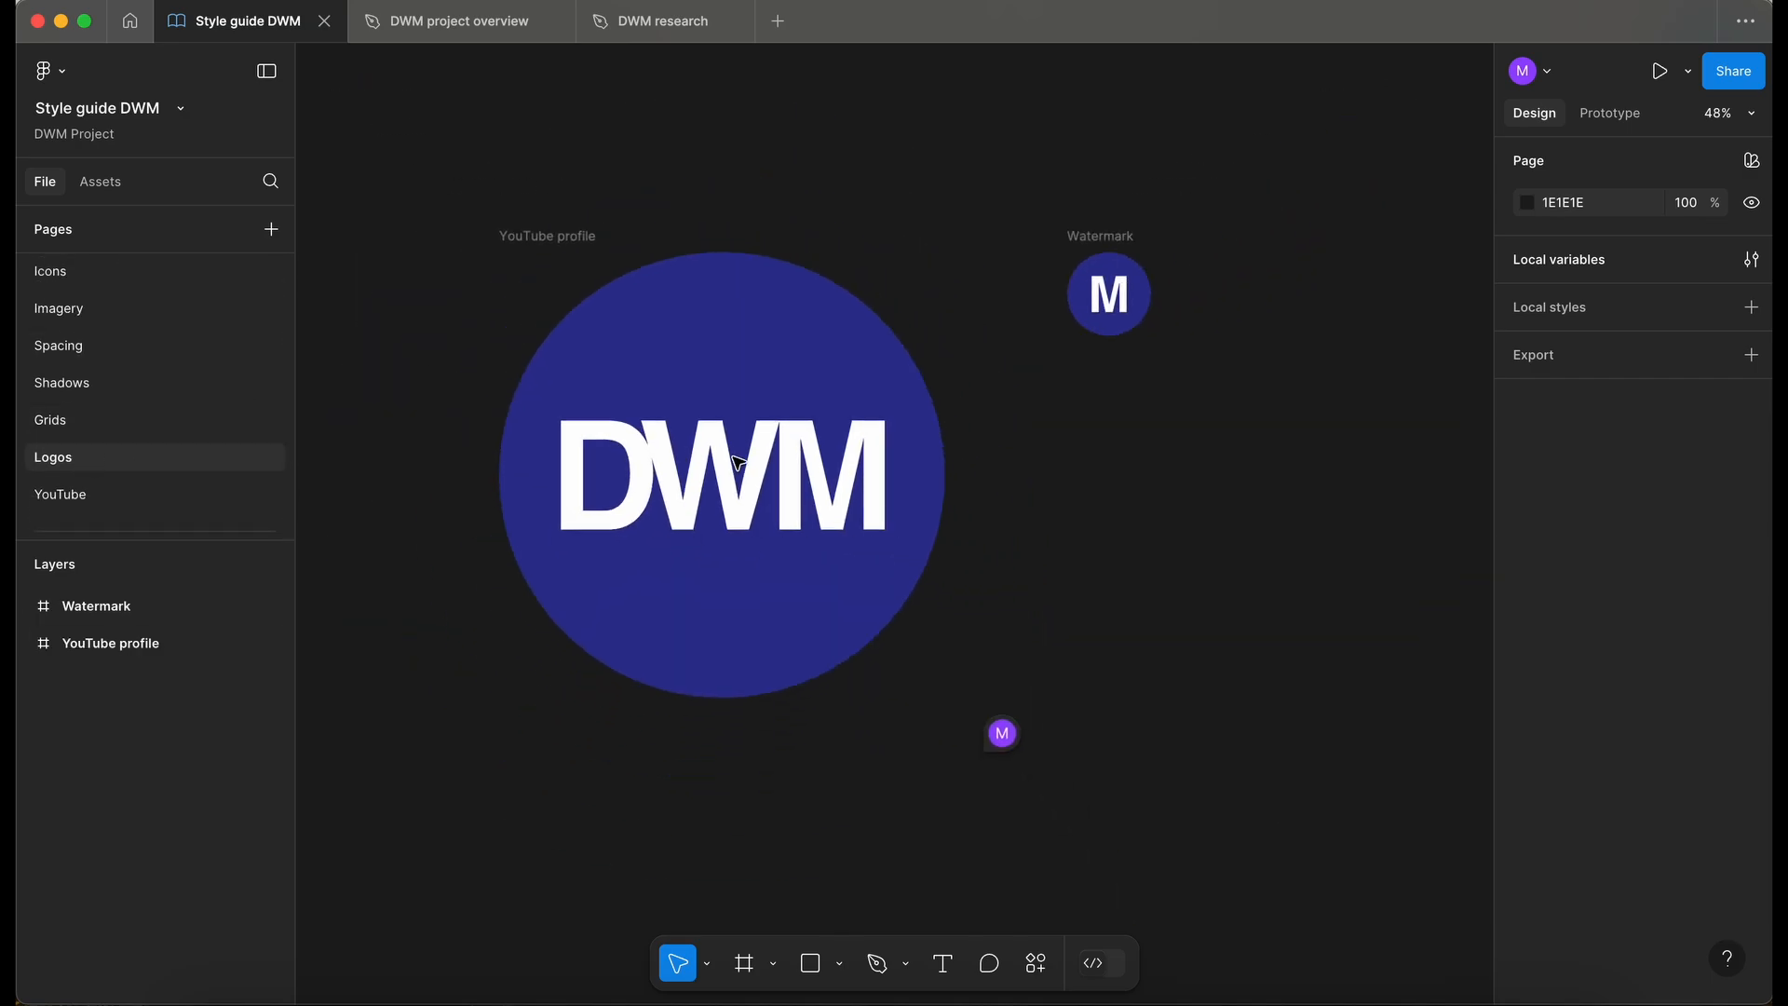
{"action": "scroll", "coordinate": [739, 463], "scroll_direction": "down", "scroll_amount": 2}
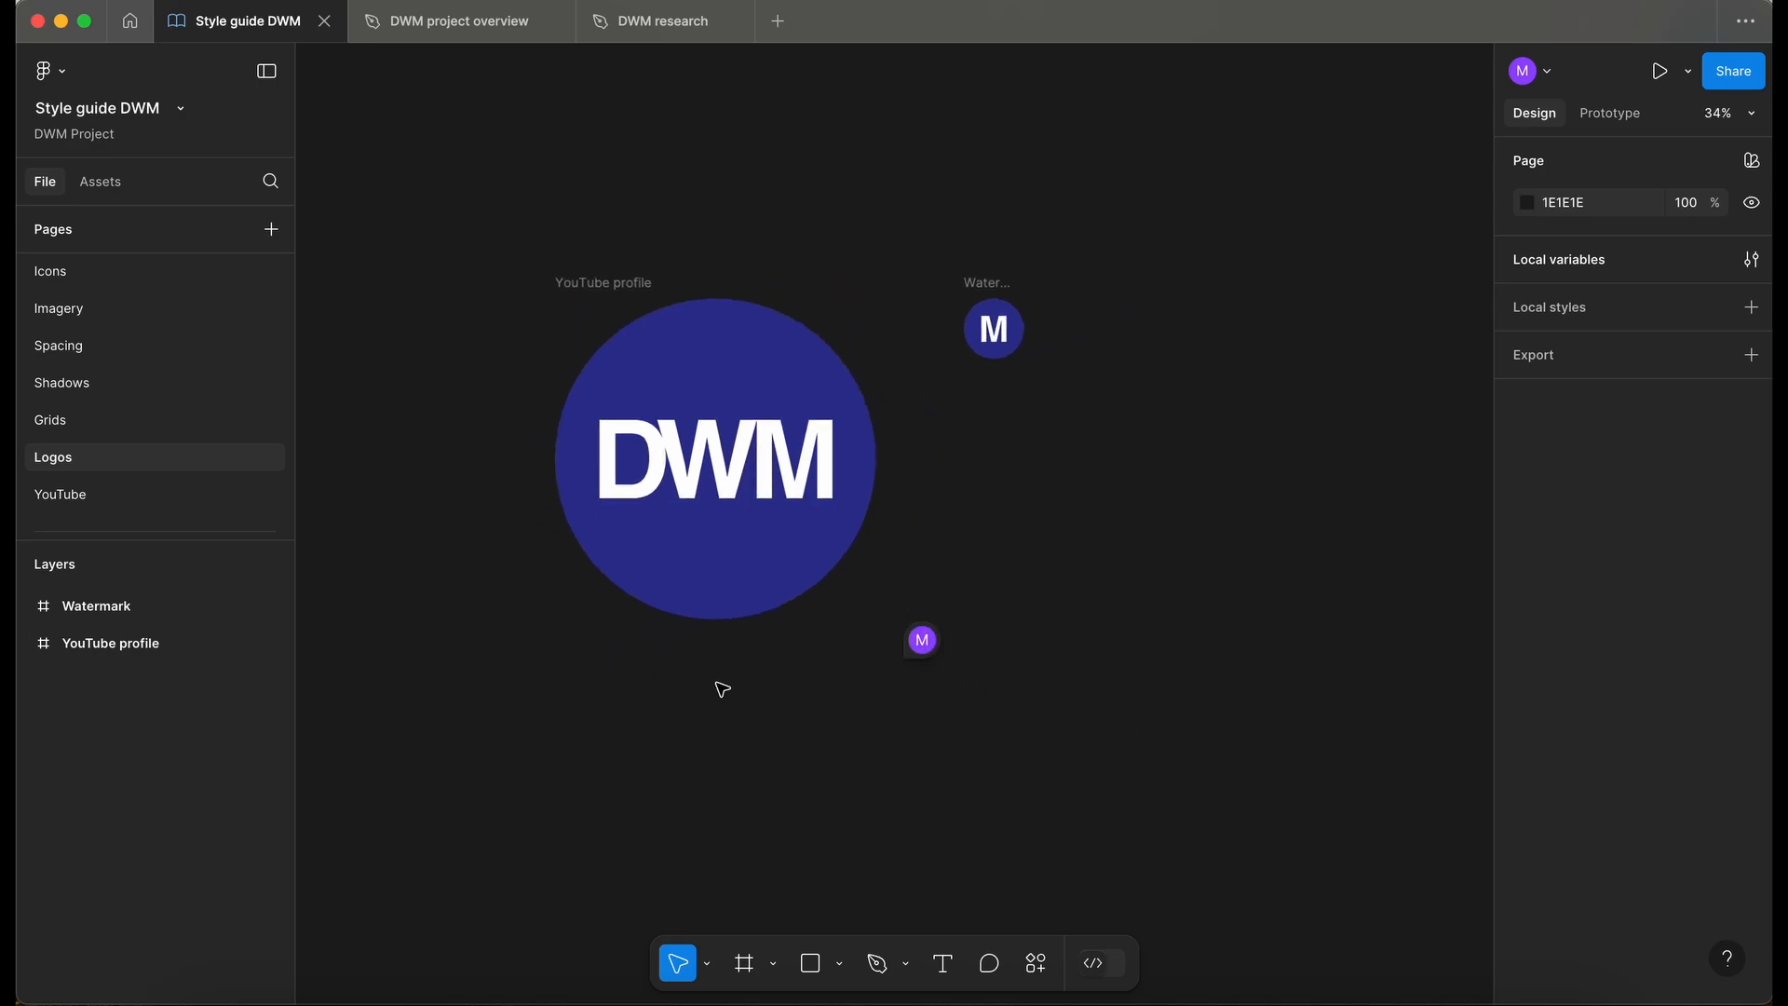
{"action": "scroll", "coordinate": [708, 564], "scroll_direction": "down", "scroll_amount": 2}
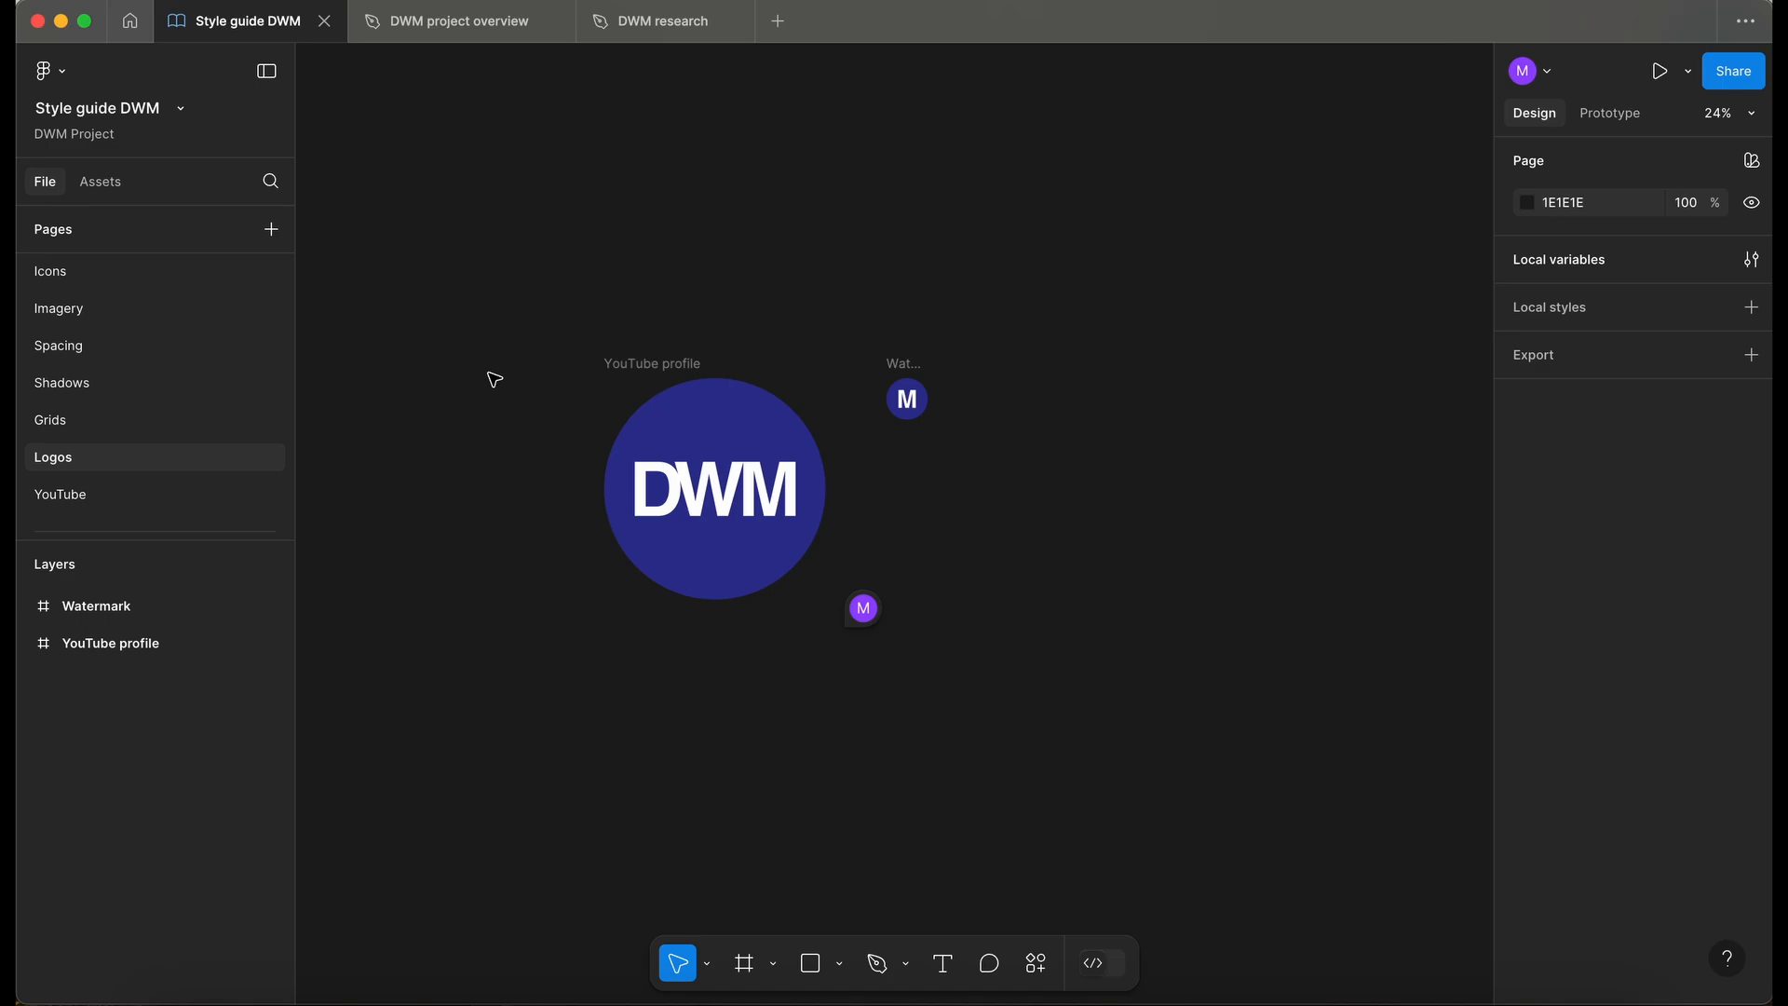